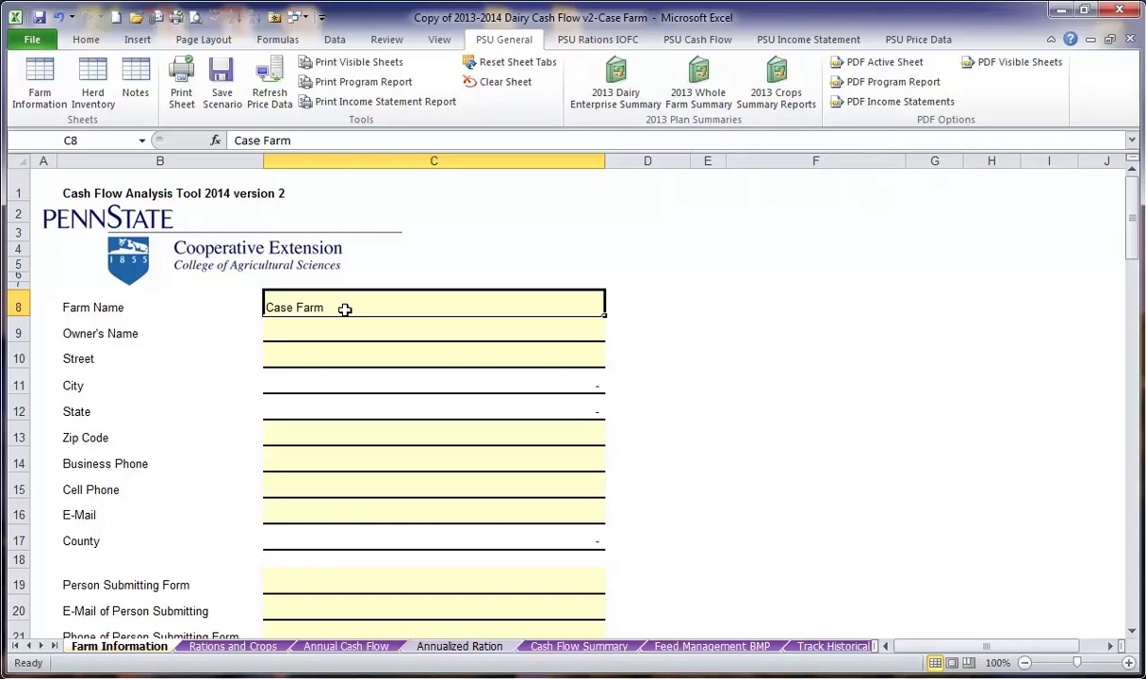
- Enter the farm's zip code in the Farm Information form so its city, state and county are filled in
scroll(345, 311, "down", 1)
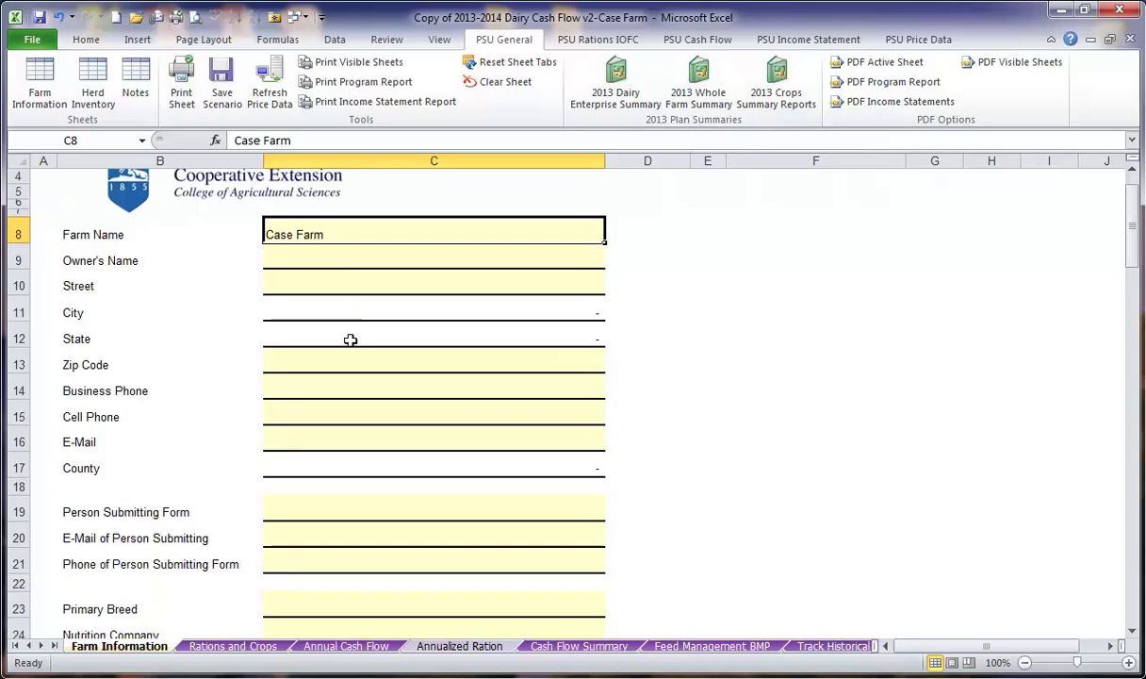
left_click(334, 359)
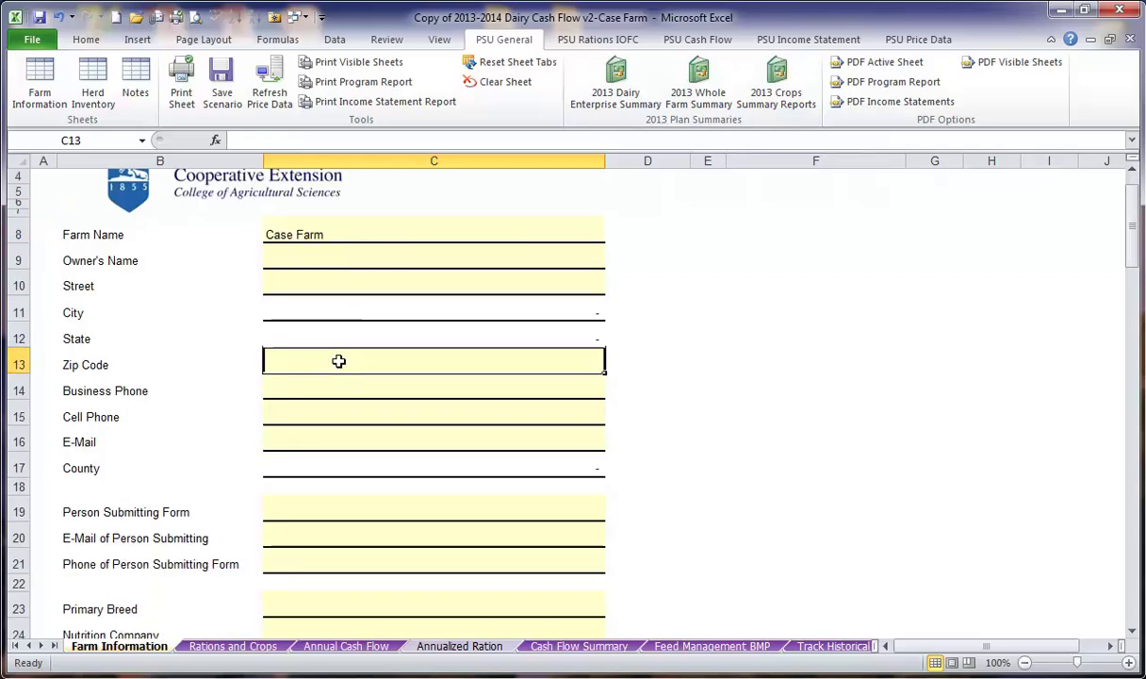
type("168")
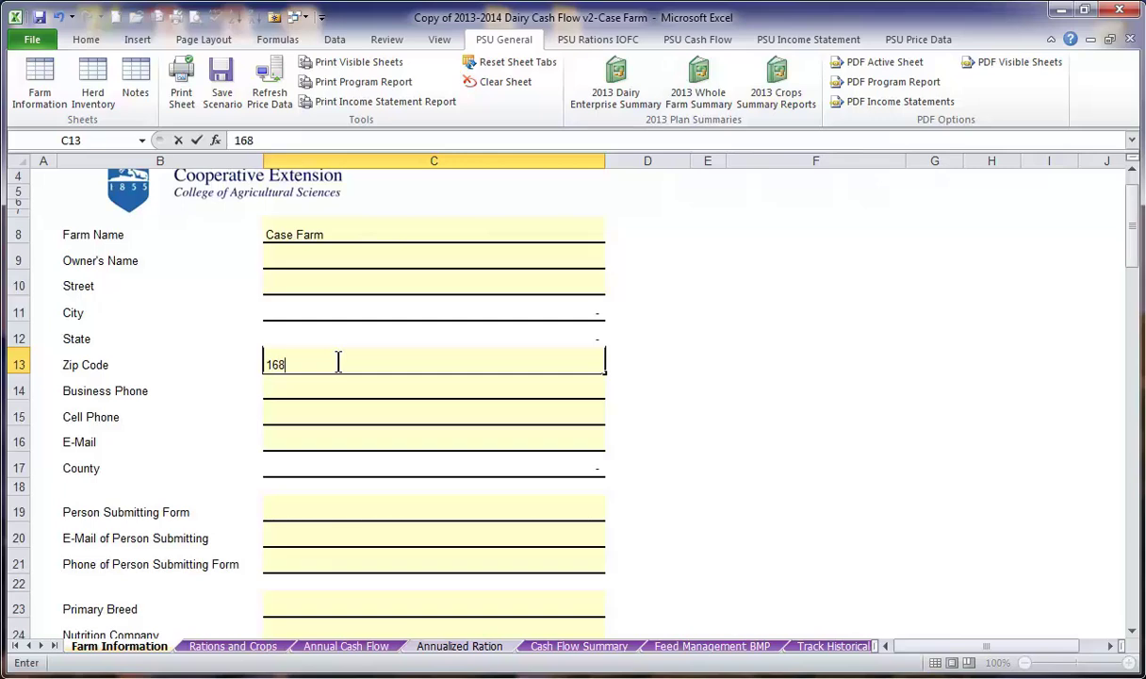
type("01")
key("Return")
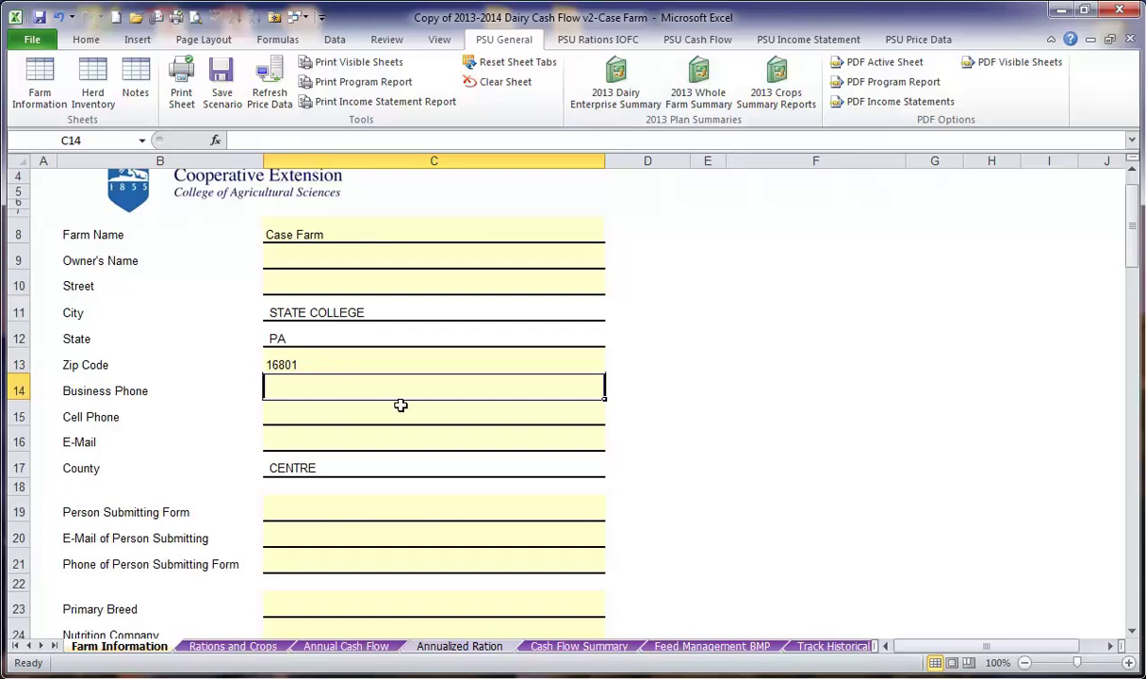
scroll(401, 403, "down", 1)
scroll(400, 401, "down", 1)
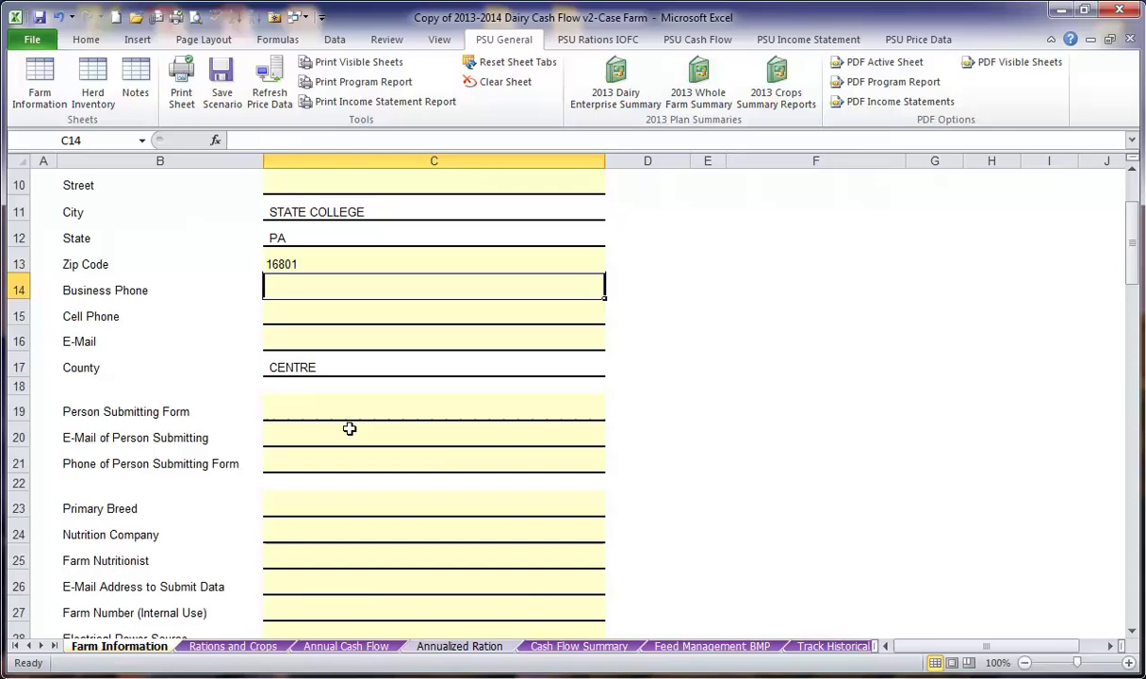
left_click(345, 411)
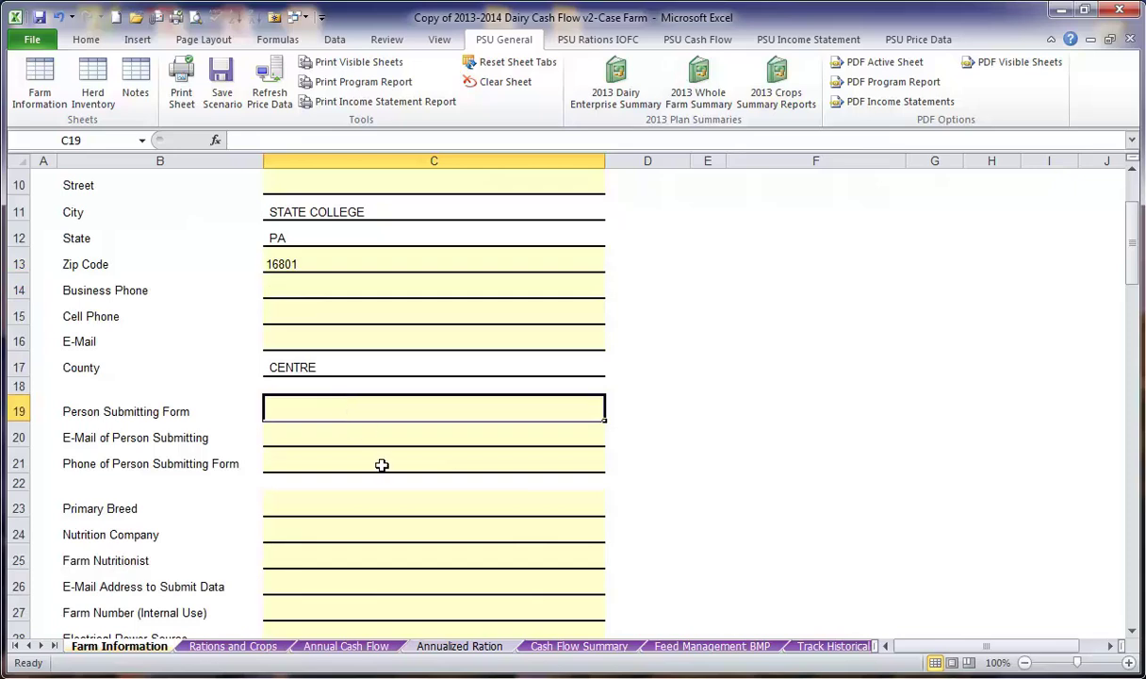
scroll(379, 459, "down", 2)
scroll(434, 457, "up", 4)
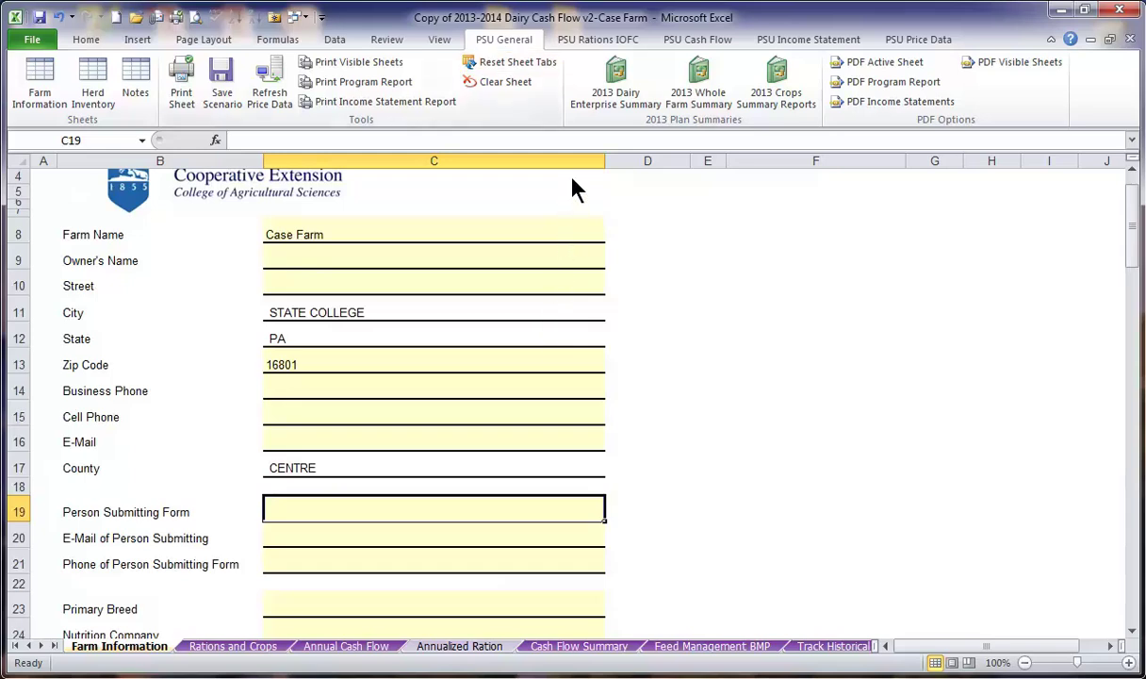
- Go to herd ration entry on the Rations and Crops sheet and set the feed price list month to 12
left_click(582, 43)
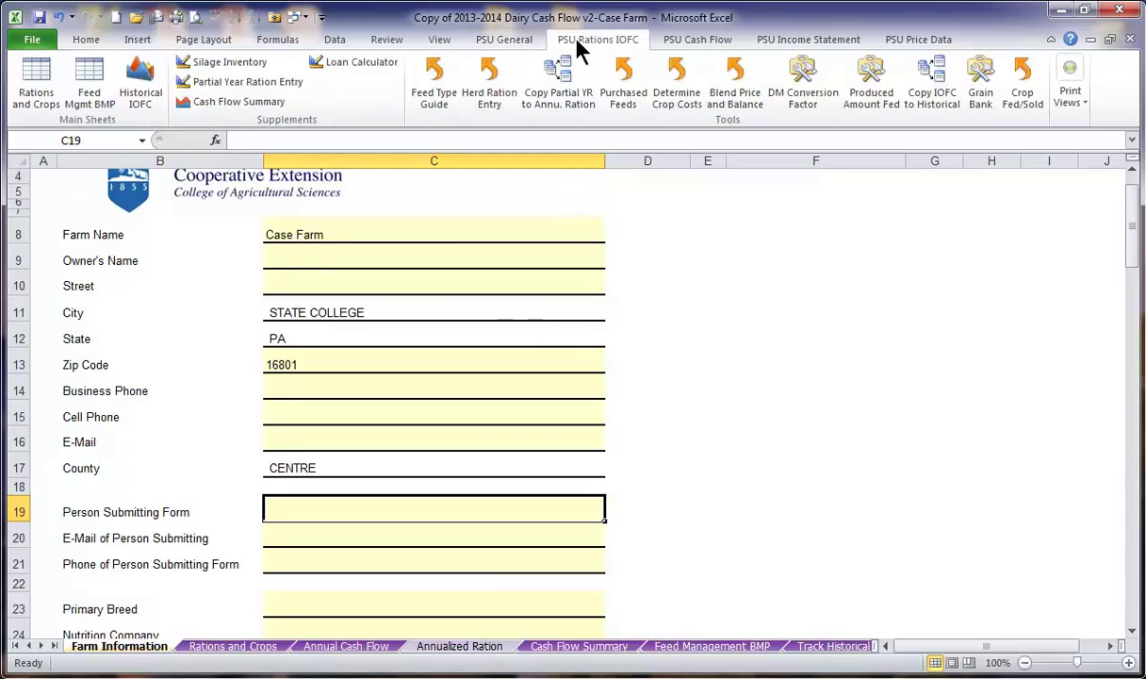
left_click(509, 81)
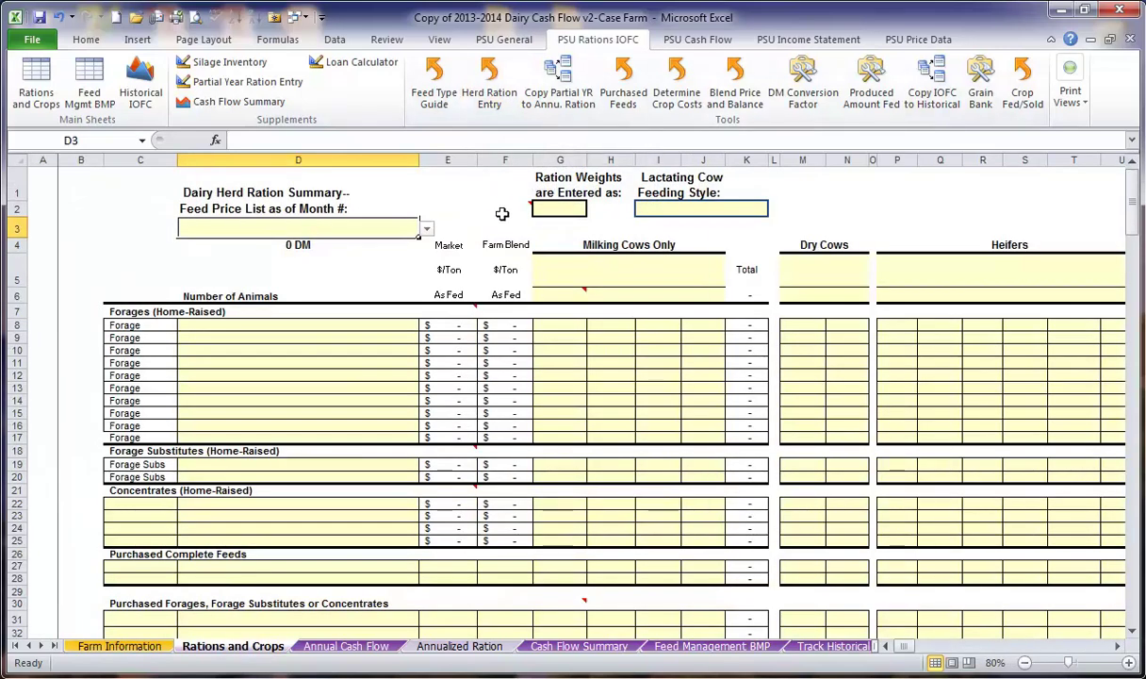
mouse_move(486, 212)
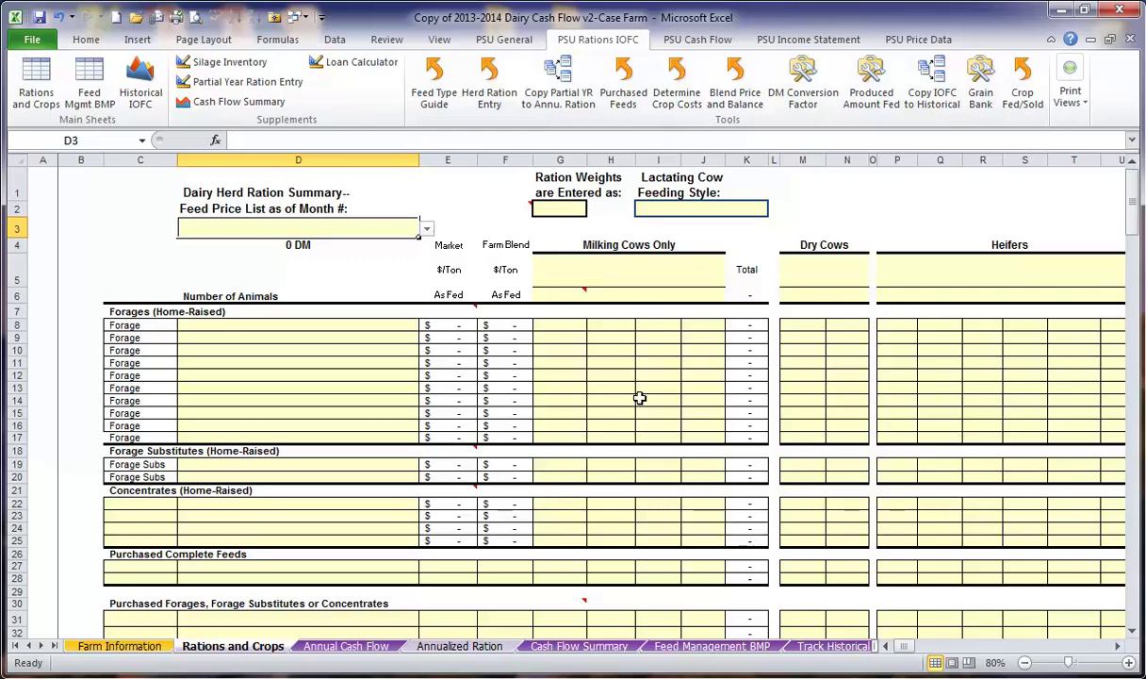
left_click(1119, 645)
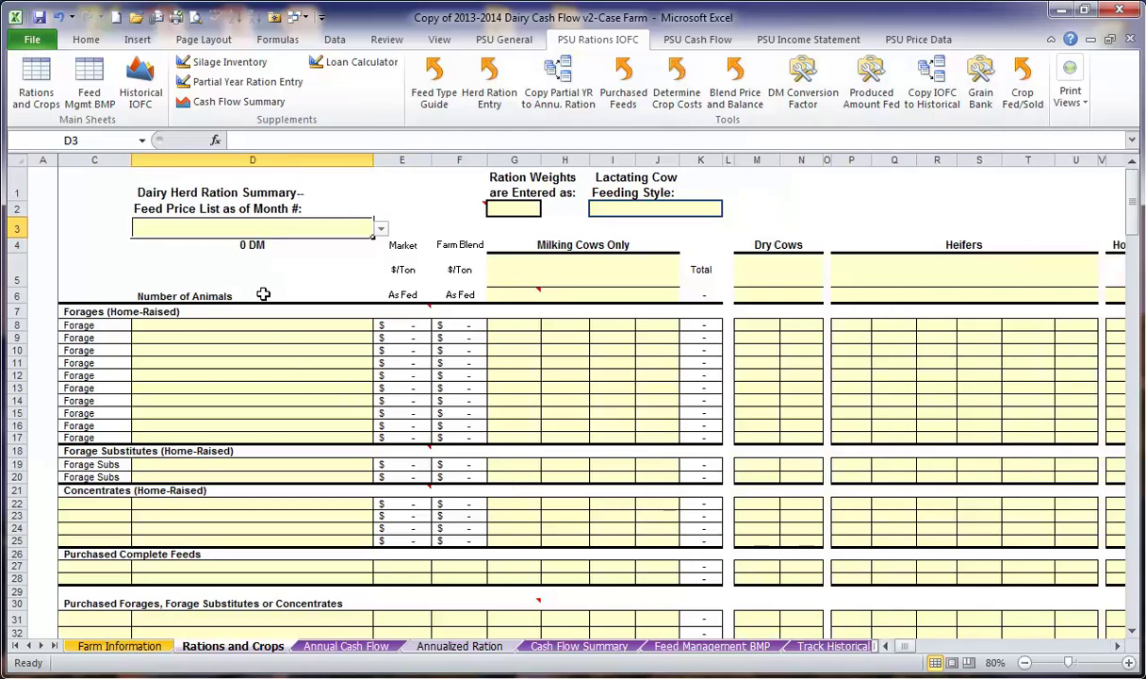
left_click(380, 228)
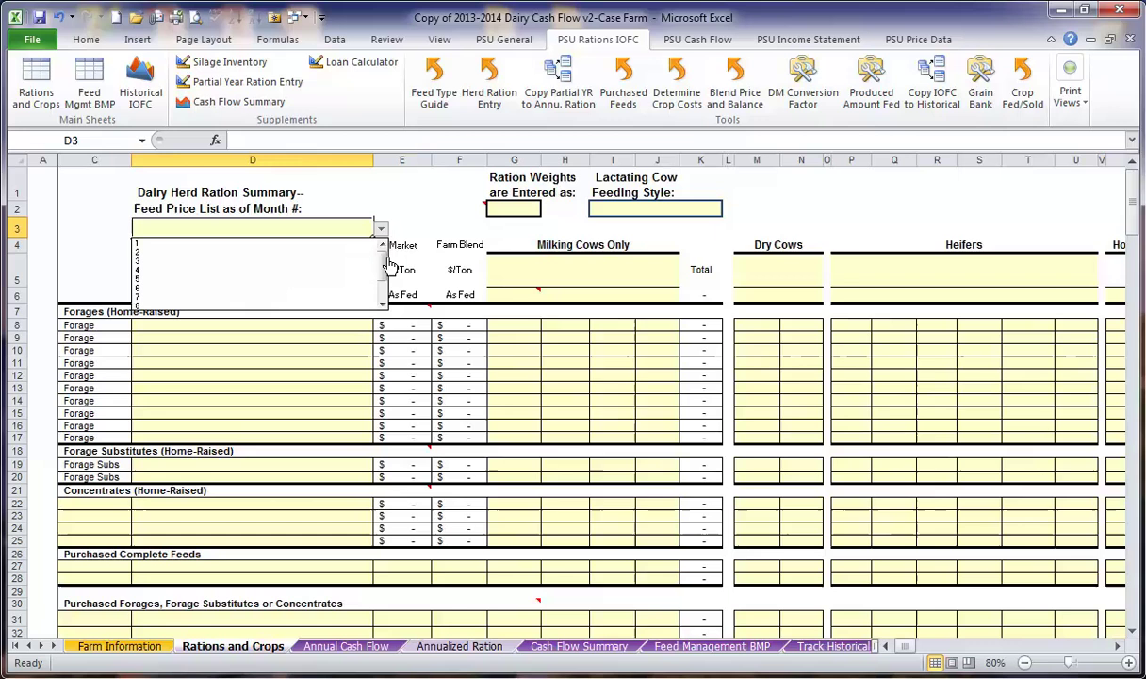
left_click_drag(383, 255, 385, 285)
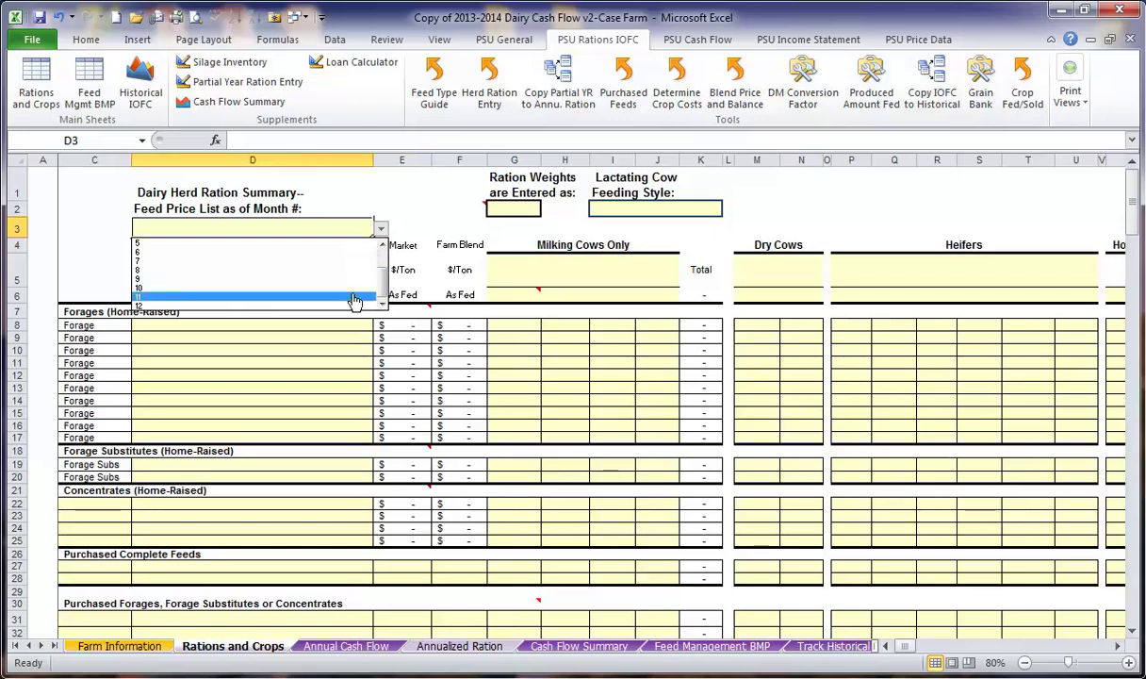
left_click(325, 312)
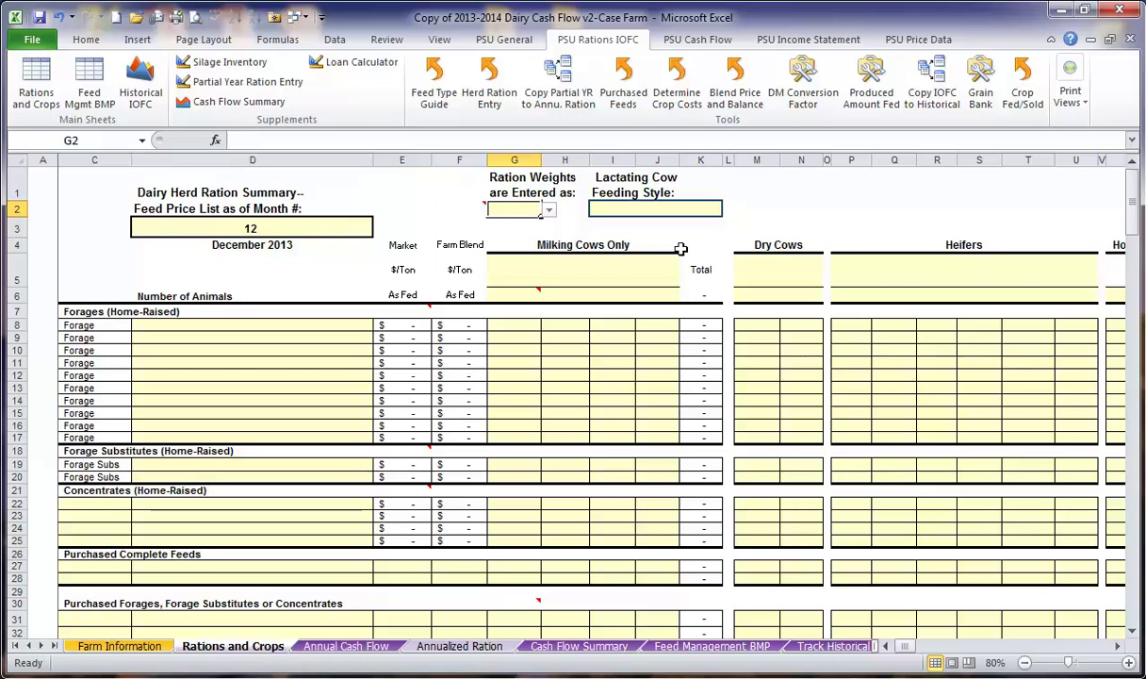
- Set ration weights to be entered as Per Head and the lactating cow feeding style to TMR Fed
left_click(551, 213)
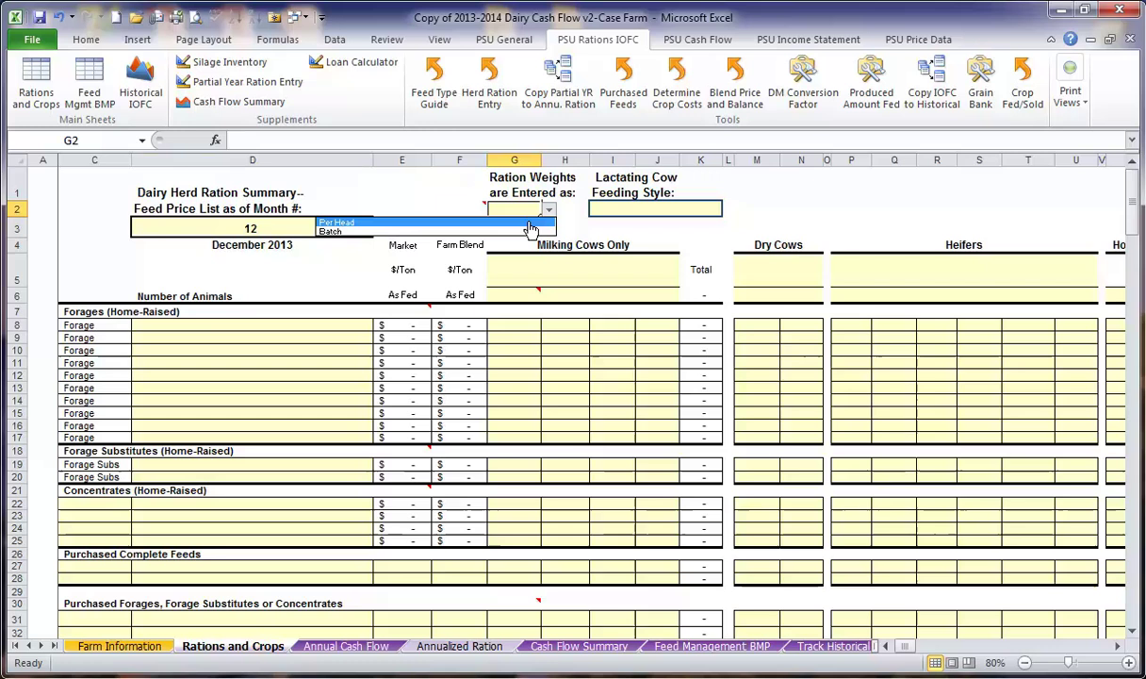
left_click(528, 223)
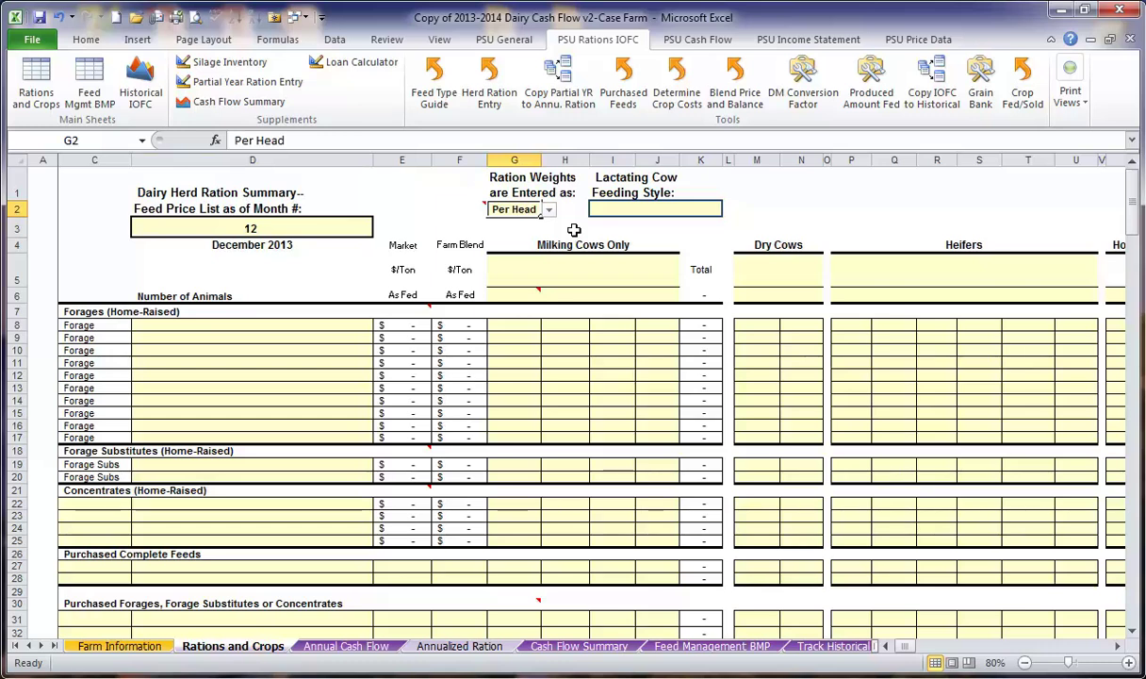
left_click(664, 206)
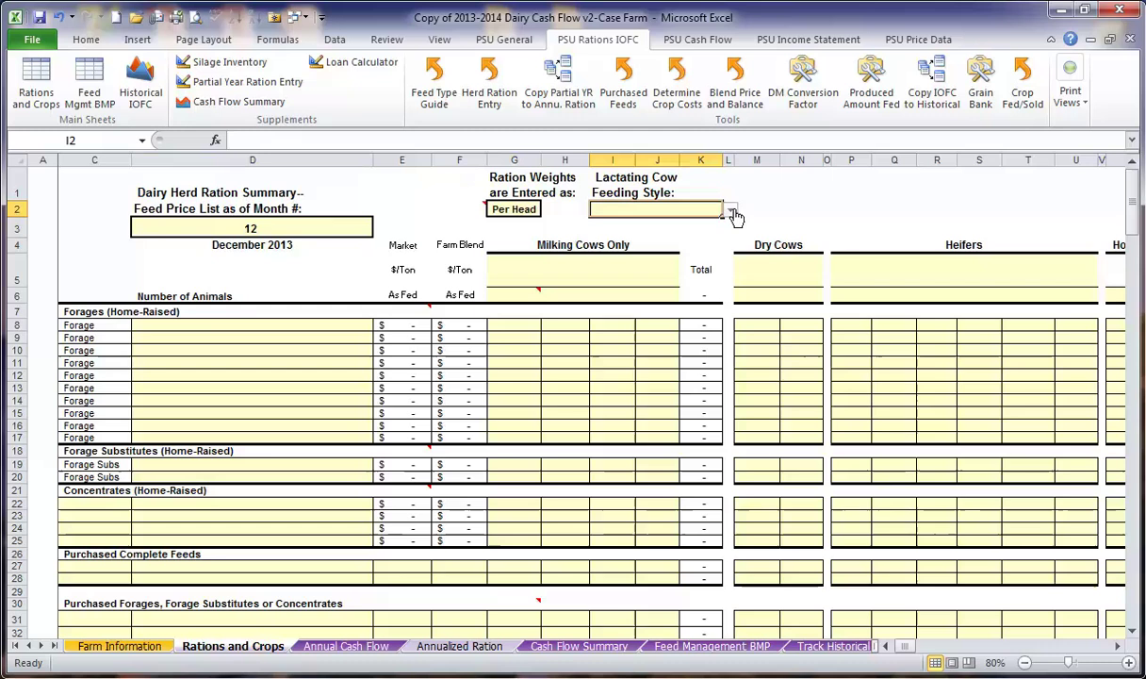
left_click(731, 210)
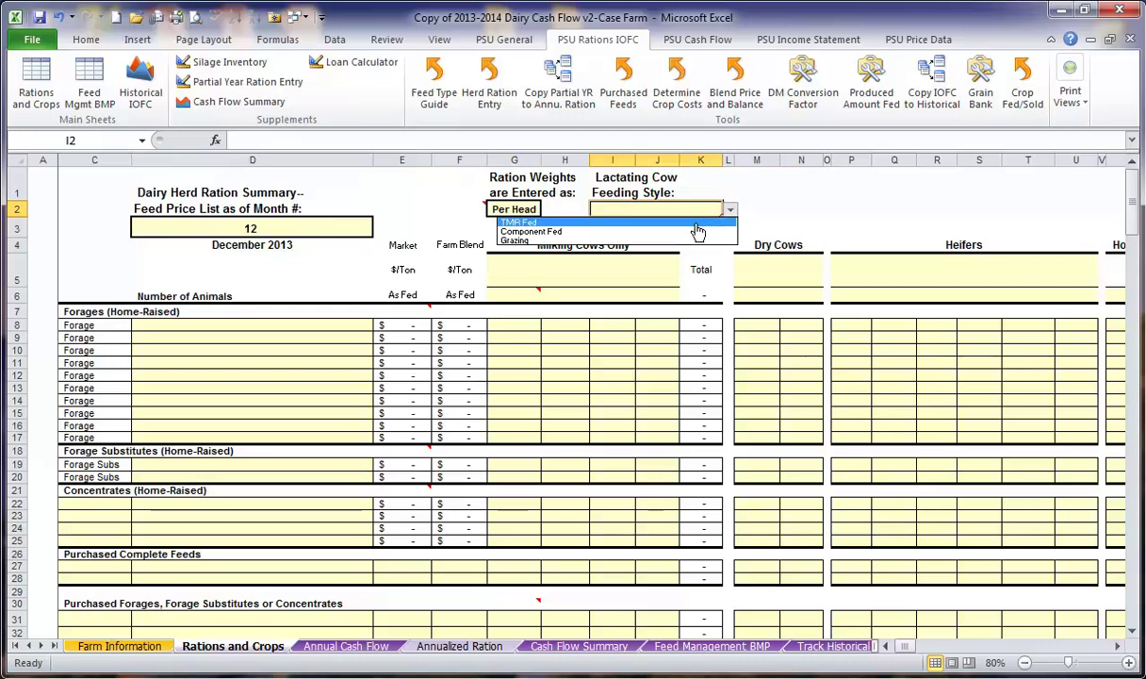
left_click(695, 224)
left_click(519, 274)
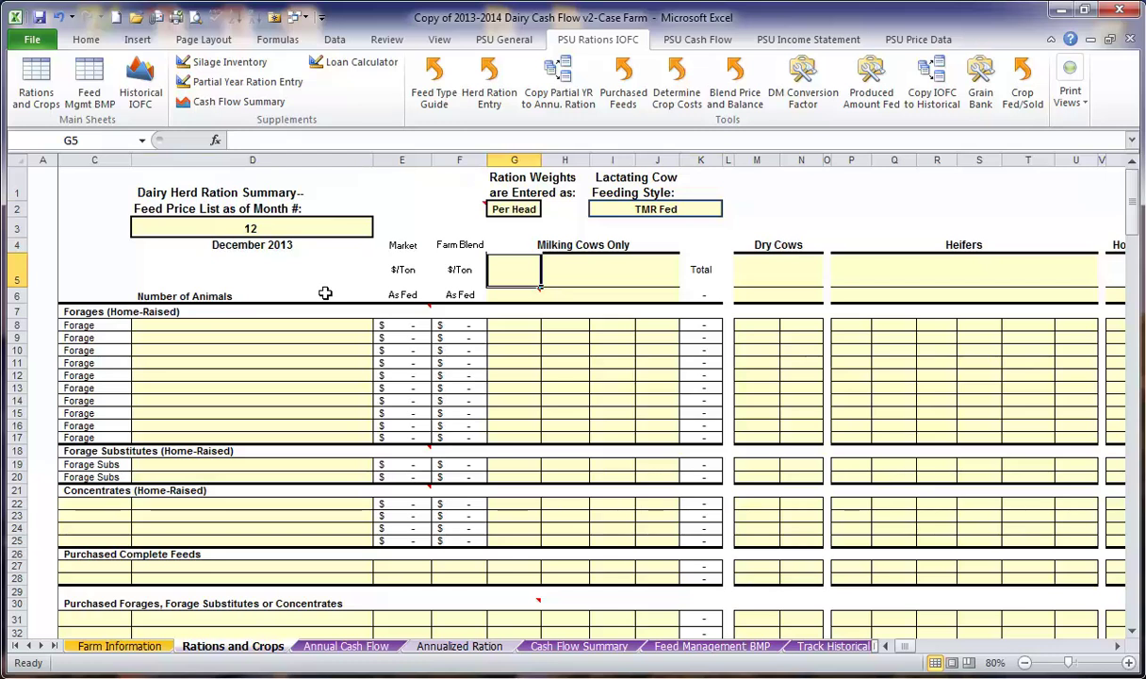
- In the partial year ration entry sheet, assign the first group as Milking Cows Group 1 with 100 animals
left_click(277, 83)
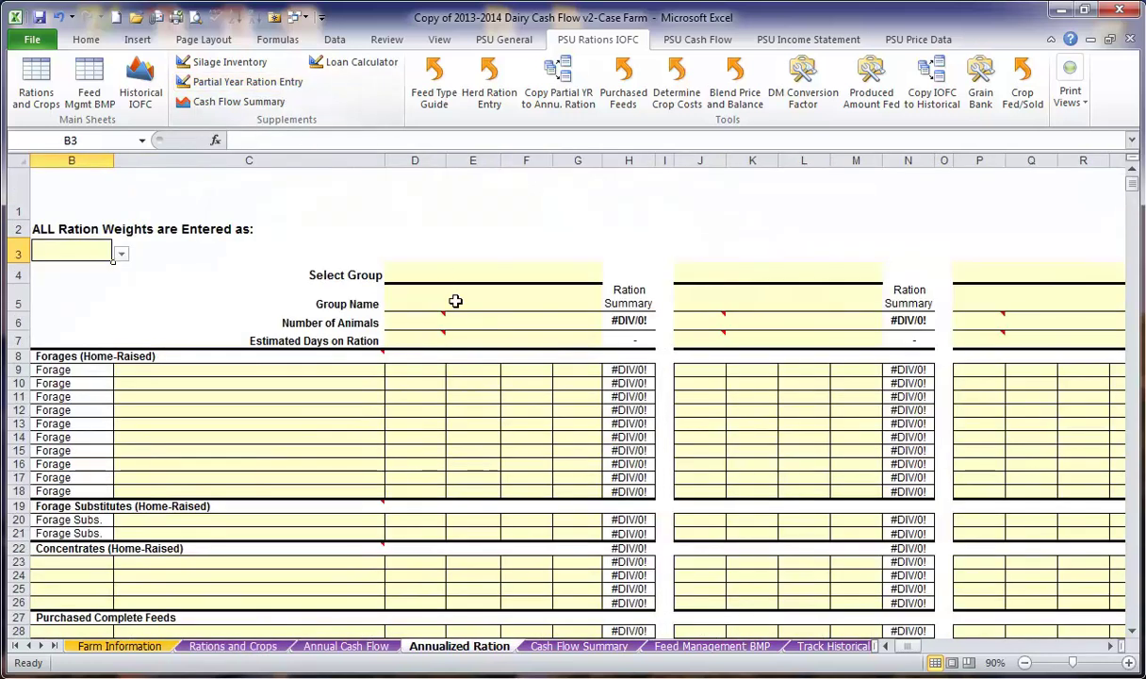
left_click(429, 267)
left_click(610, 275)
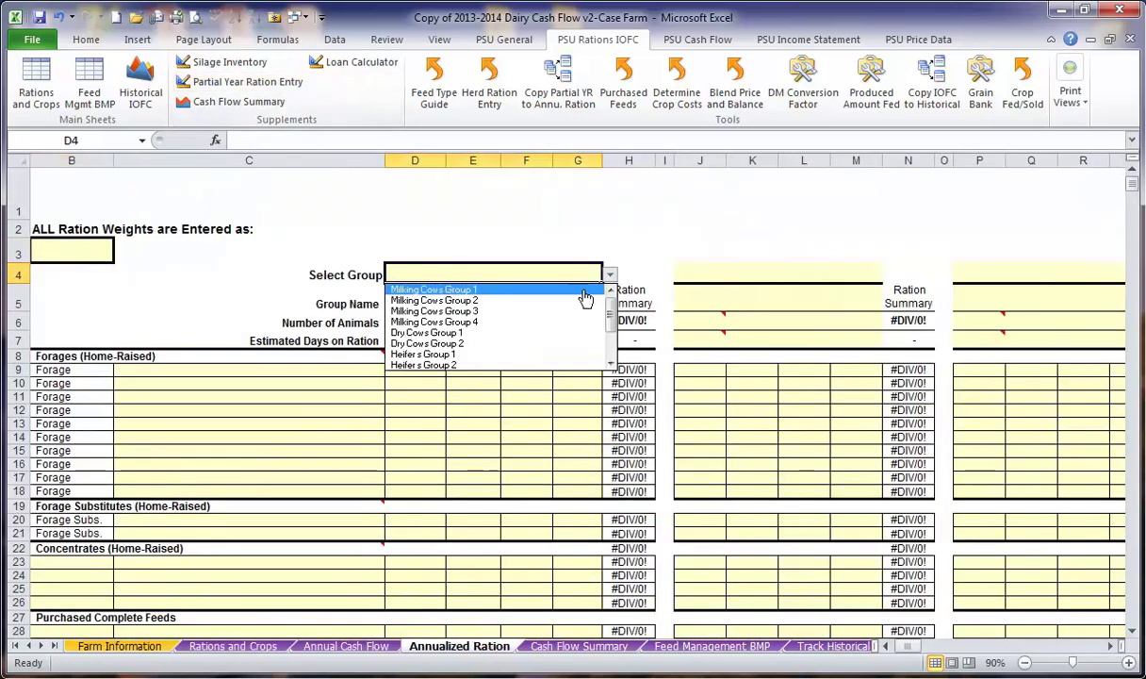
left_click(537, 287)
left_click(461, 295)
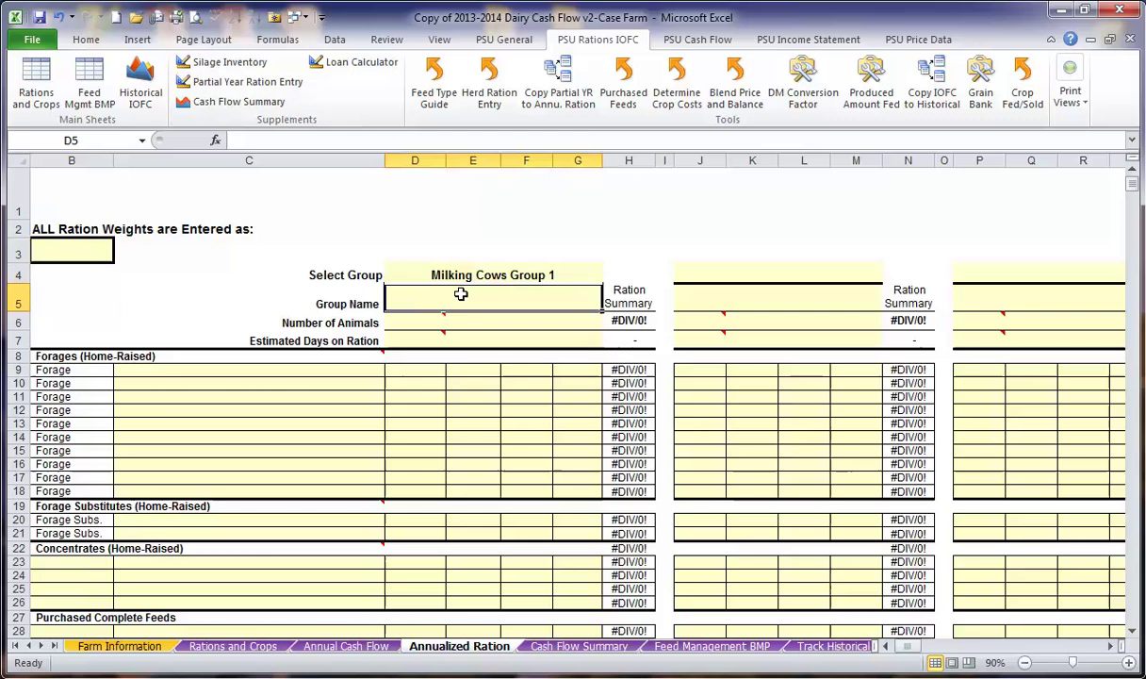
left_click(403, 320)
type("100")
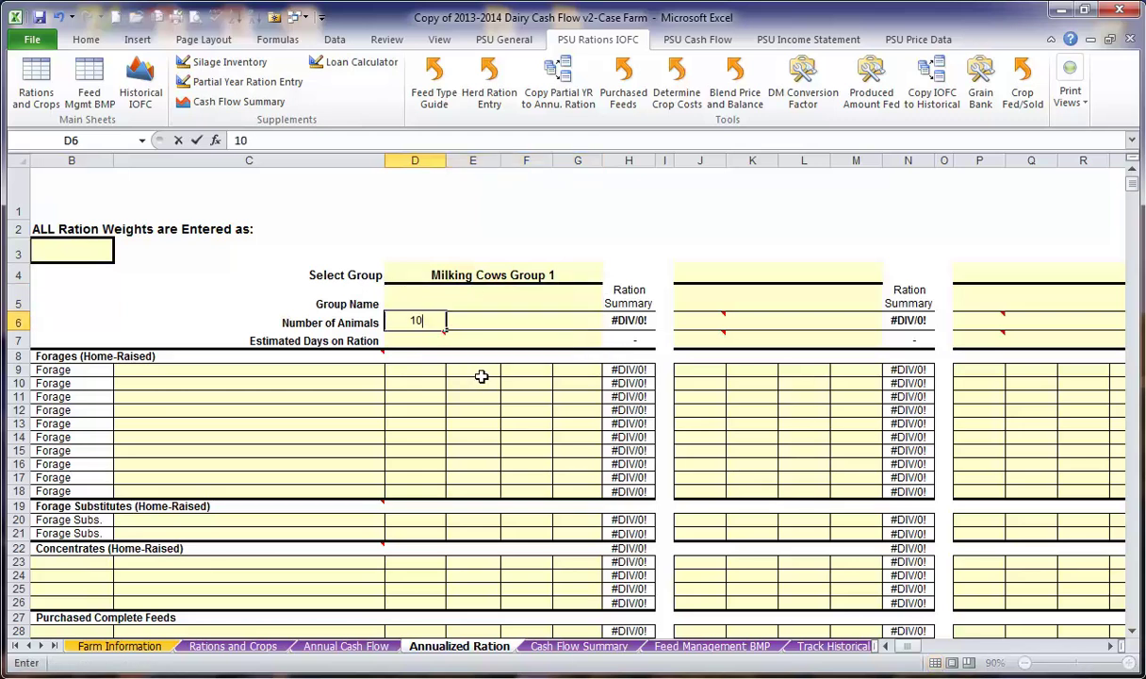
- Set the estimated days on ration for Milking Cows Group 1 to 182 and 183 in the first two columns
left_click(424, 346)
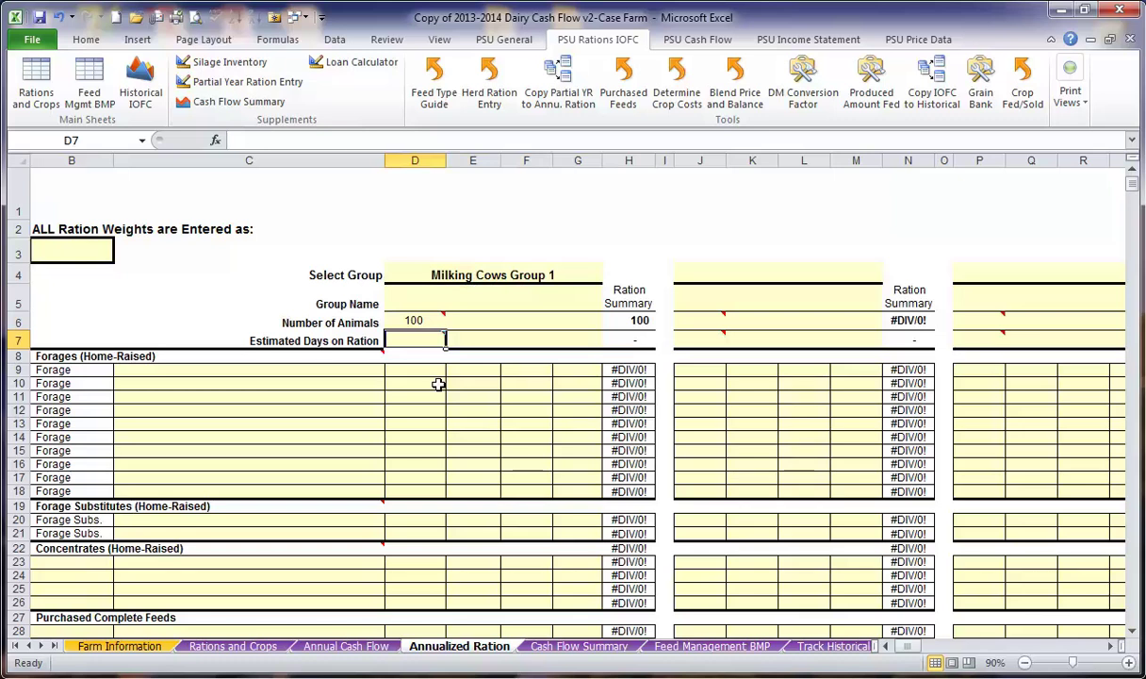
type("182")
key("Tab")
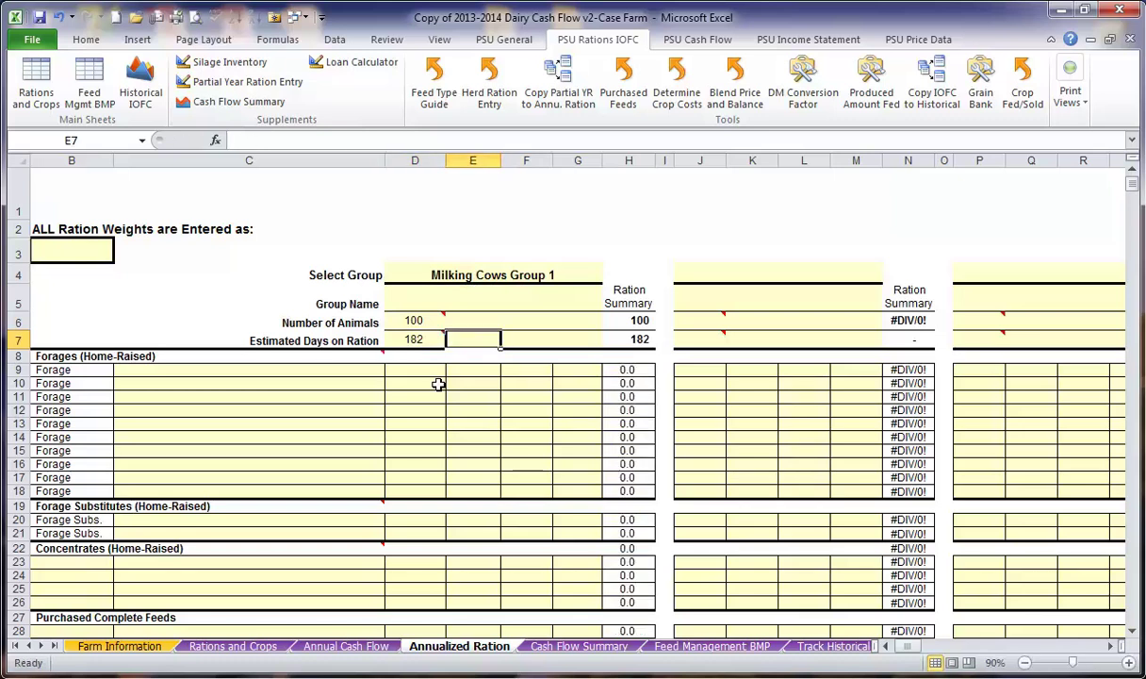
type("183")
key("Return")
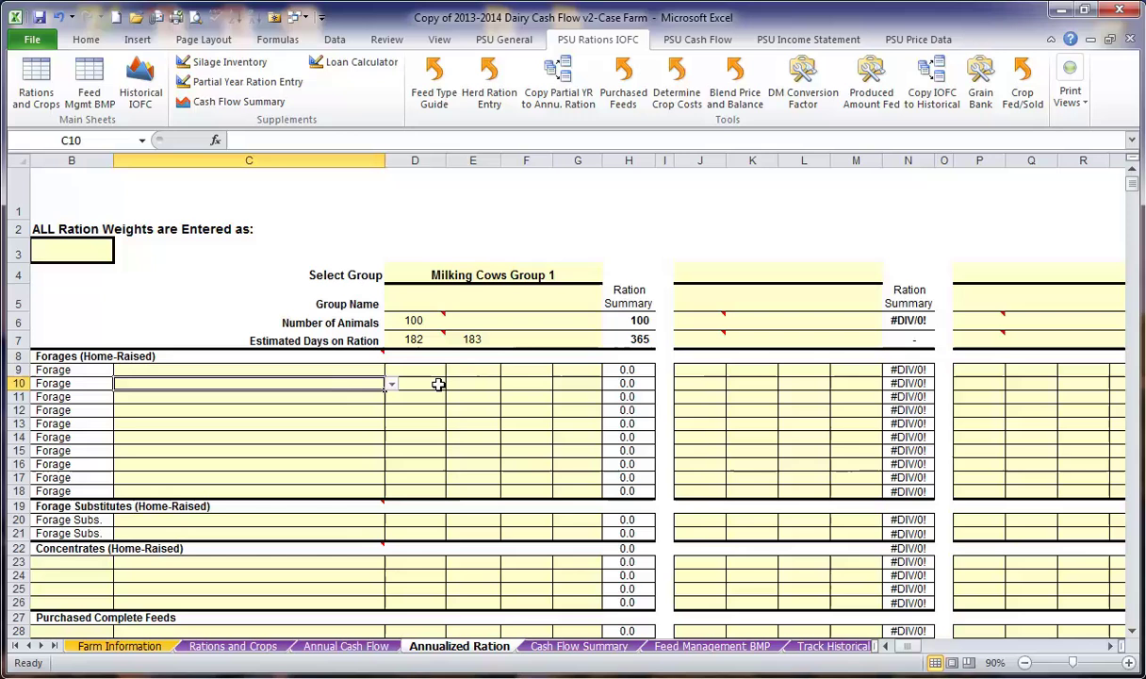
left_click(306, 368)
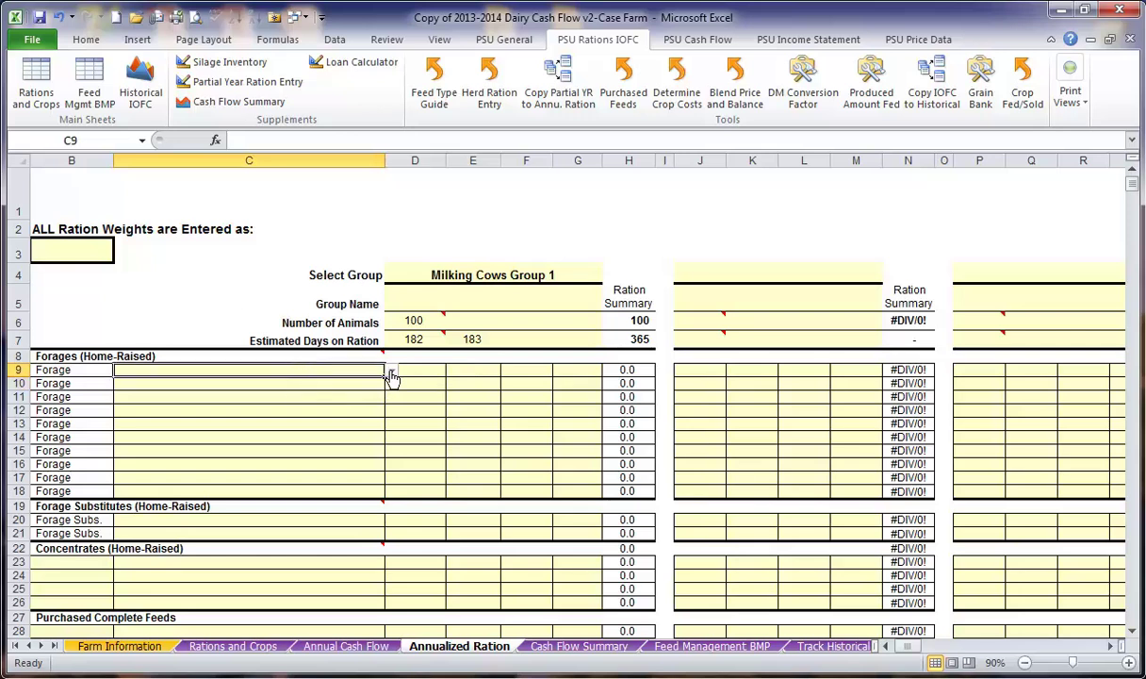
left_click(391, 372)
left_click(415, 379)
left_click(418, 371)
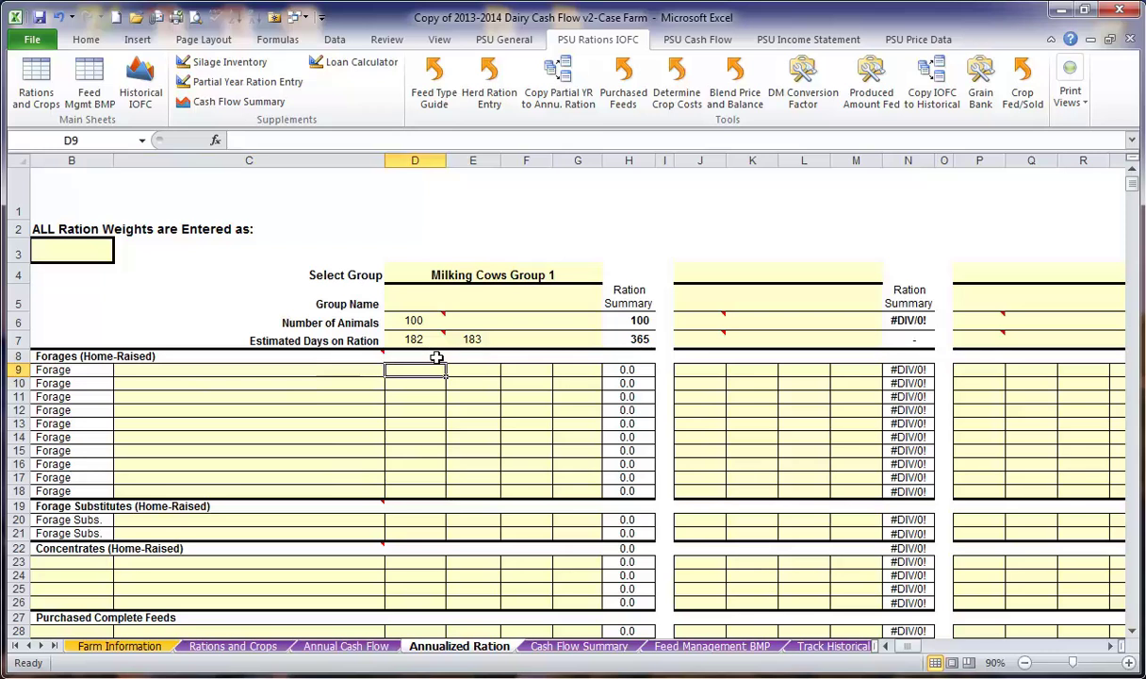
- Start copying the partial year ration to the annual ration, but decline erasing the current Rations and Crops data
left_click(561, 89)
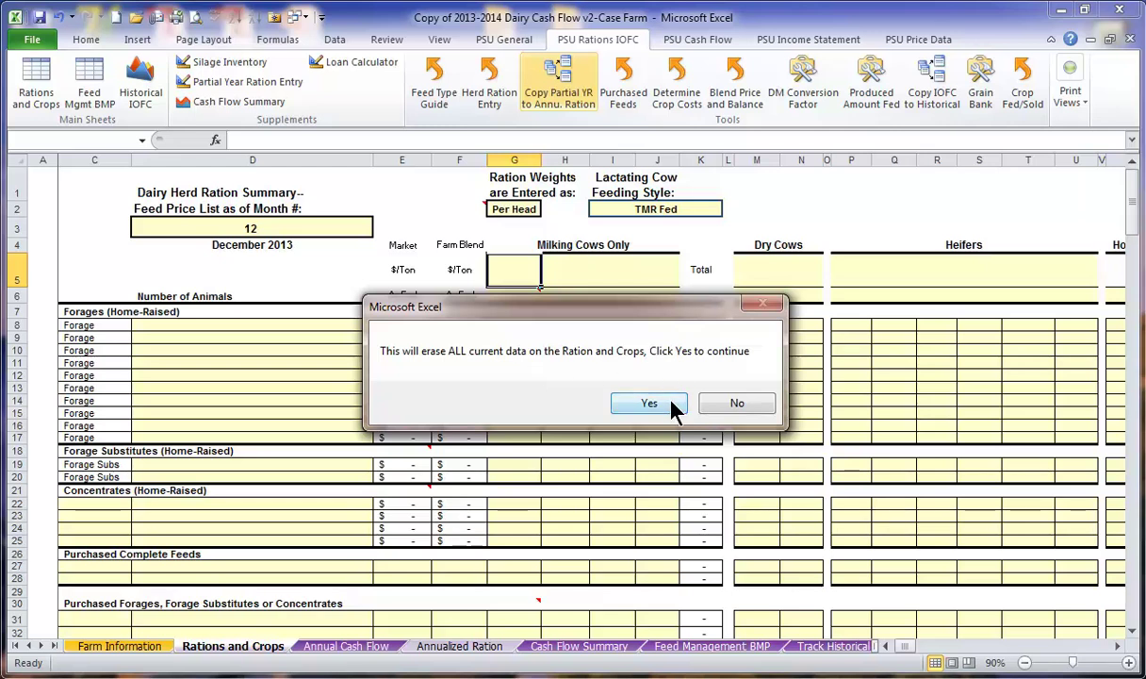
left_click(737, 403)
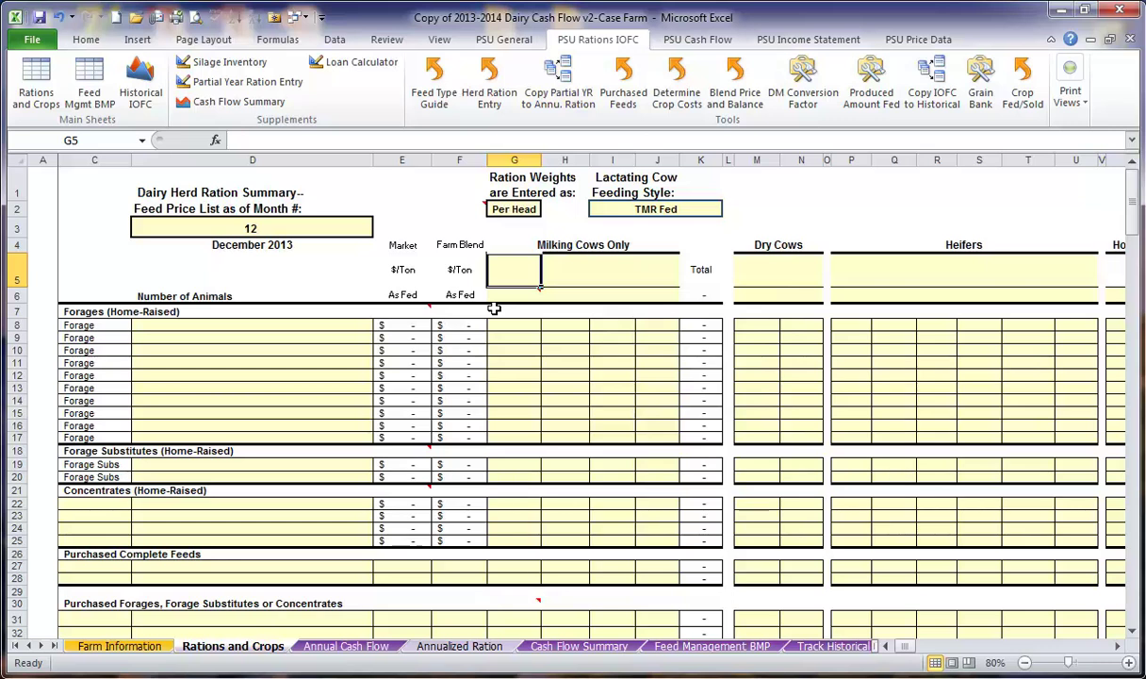
- Name the first milking group Milk Cows on the Rations and Crops sheet and set its number of animals to 75
type("M")
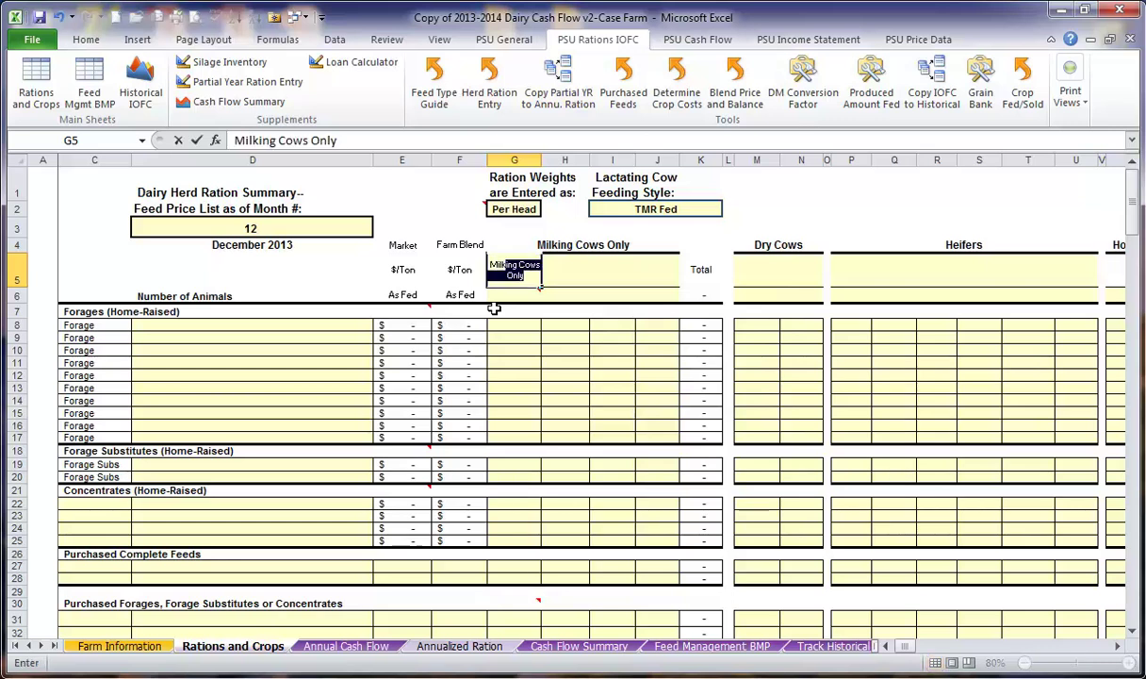
type("ilk Cows")
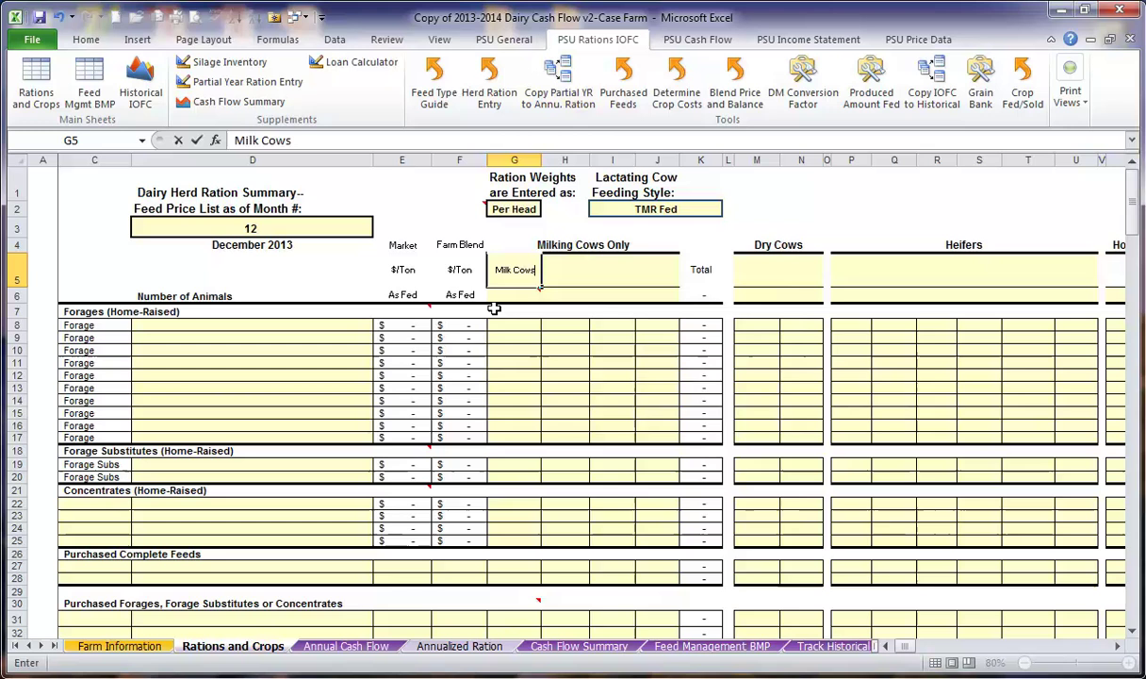
key("Return")
type("7")
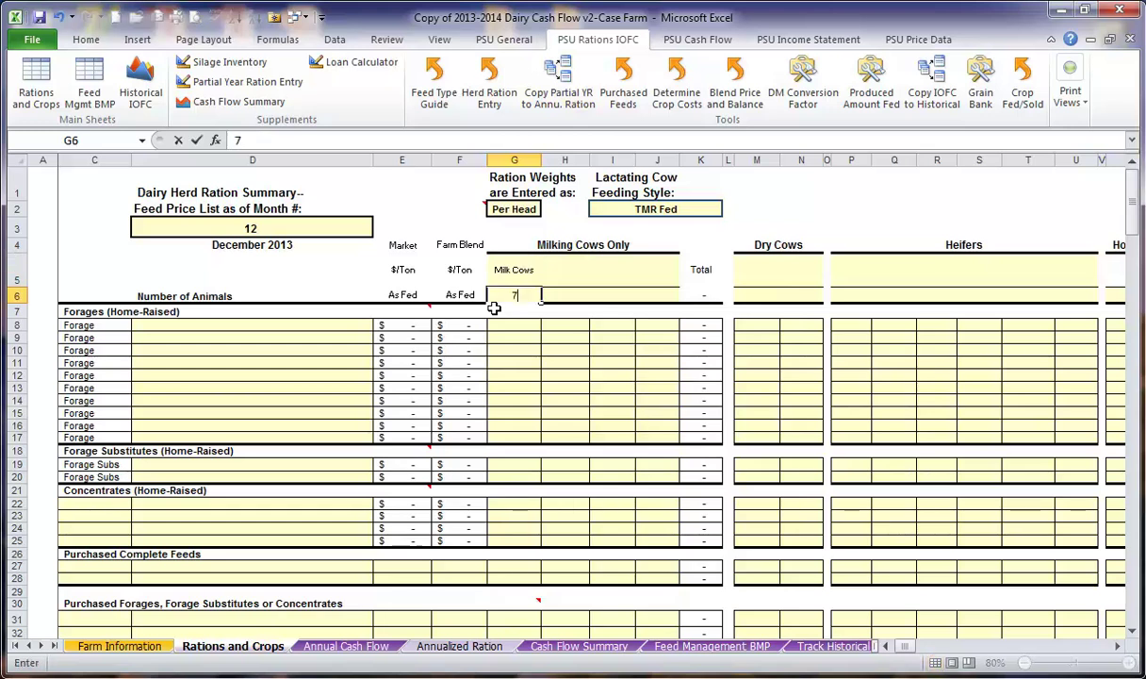
type("5")
key("Tab")
- Name the first dry cow group Dry cows and set its number of animals to 11
key("Tab")
key("Tab")
key("Tab")
key("Tab")
key("Tab")
key("Tab")
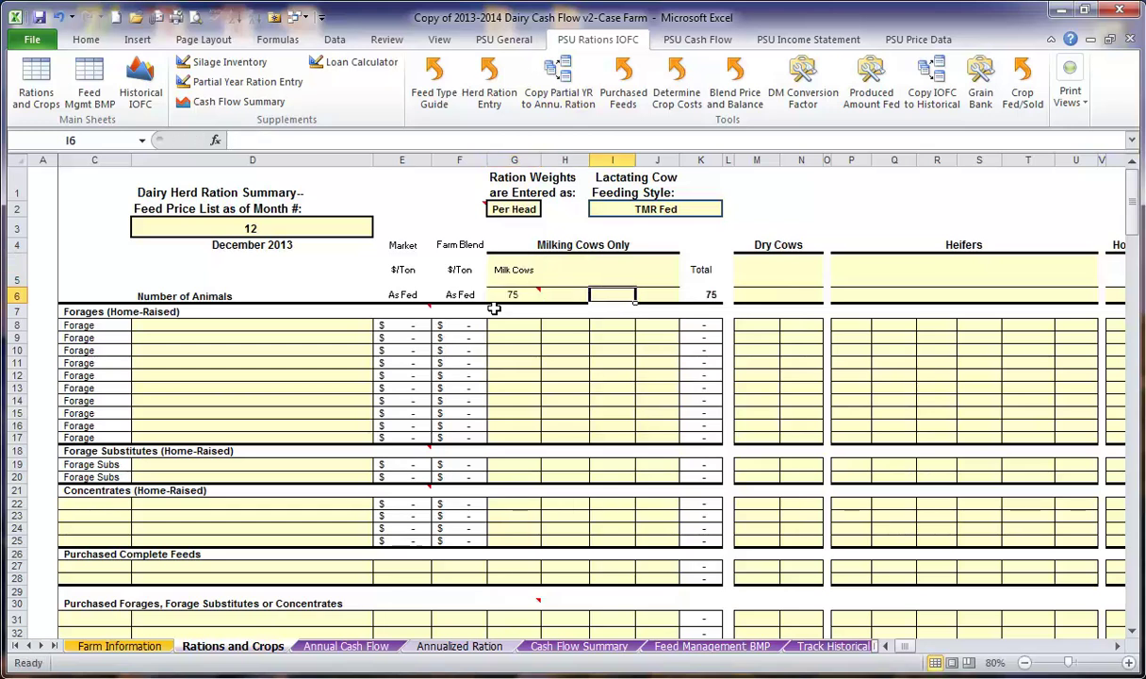
key("Left")
key("Up")
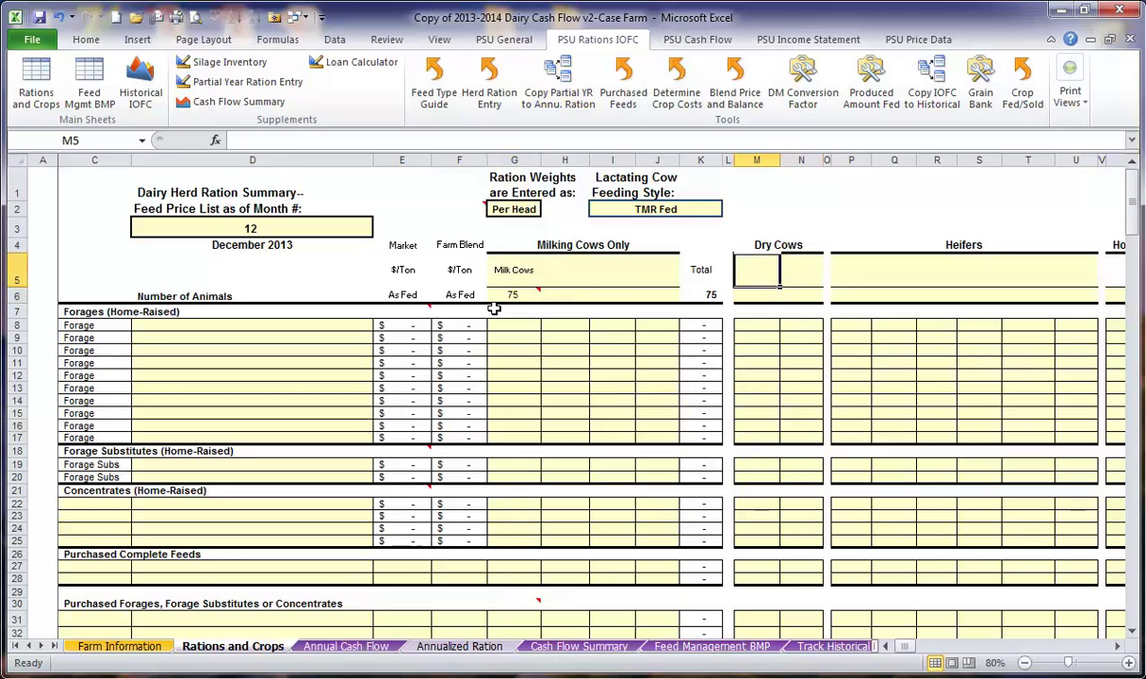
type("Dry ")
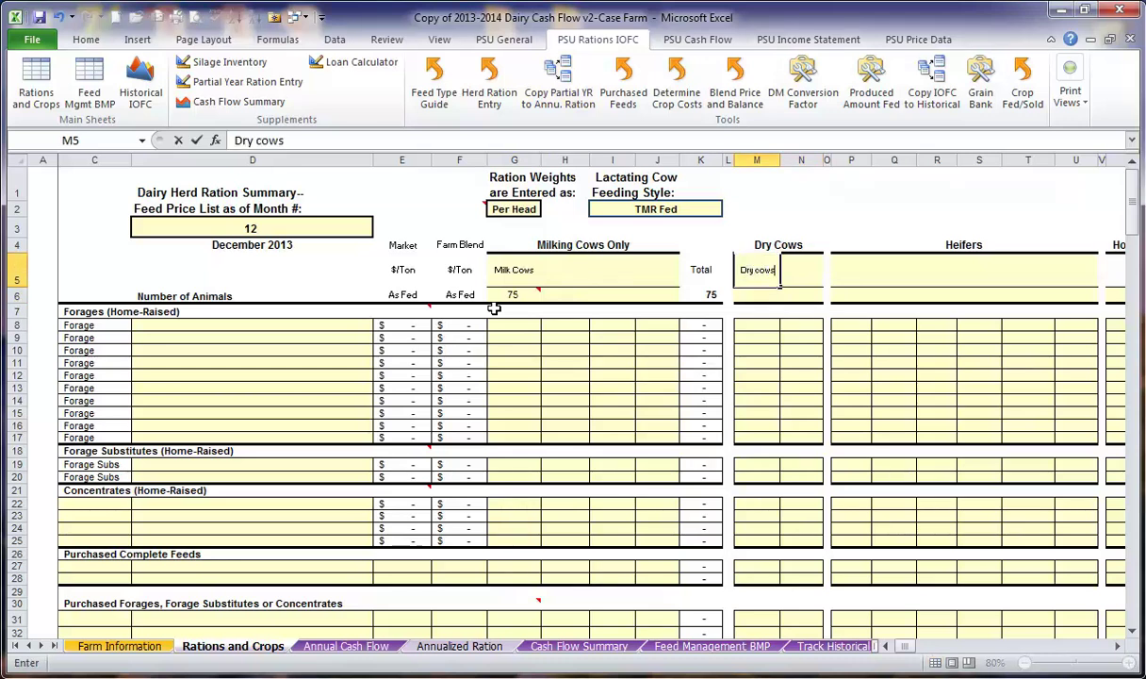
type("cows")
key("Return")
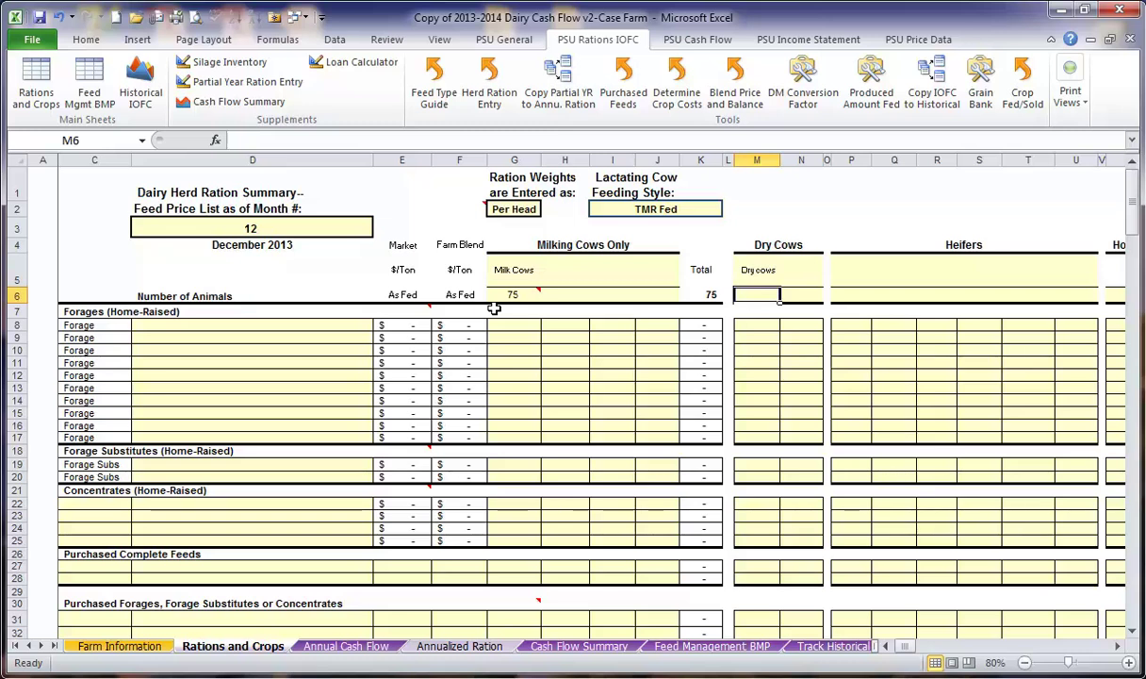
type("11")
key("Return")
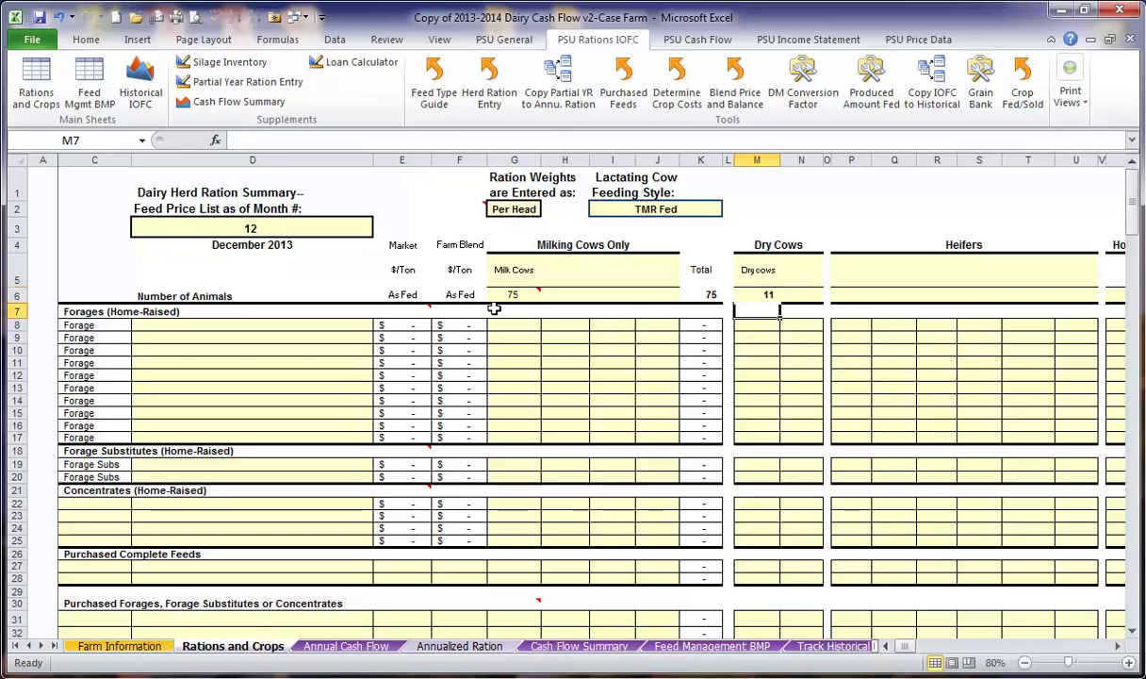
- Choose Corn sil avg analysis as the first home-raised forage in row 8
left_click(514, 325)
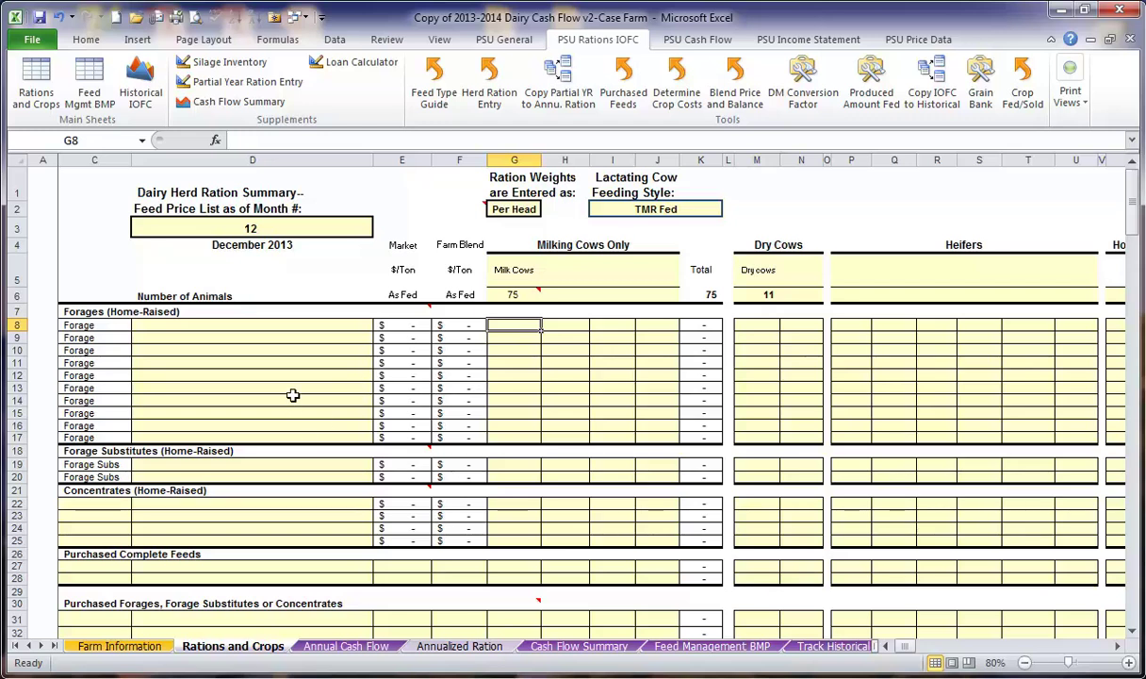
scroll(294, 393, "down", 1)
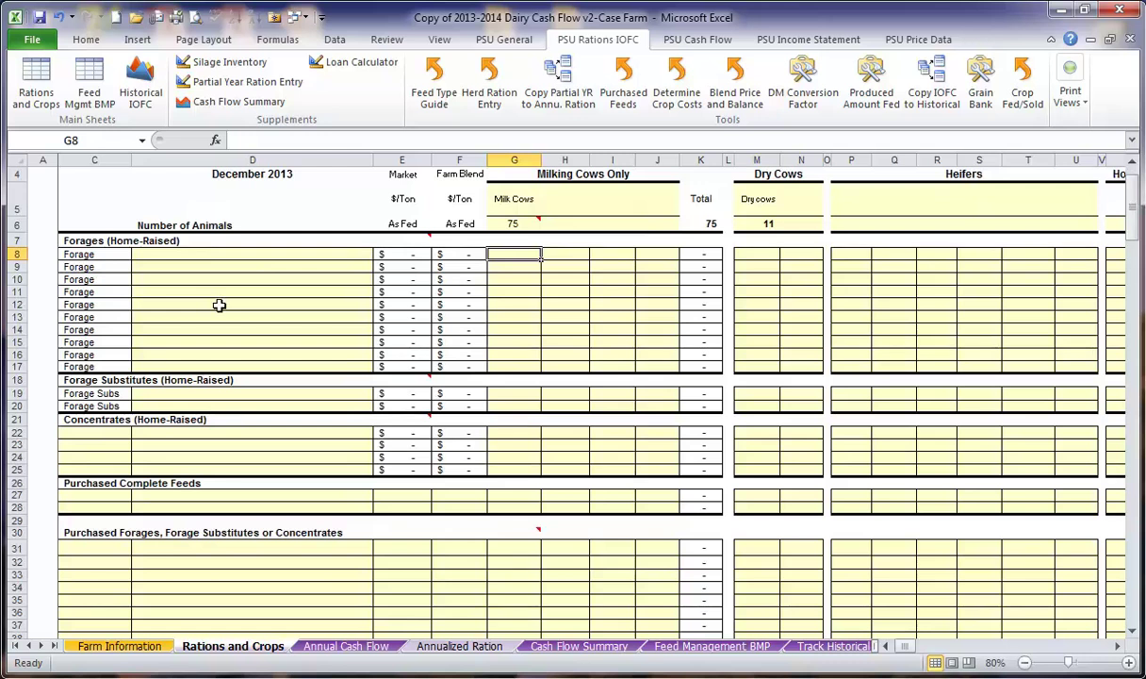
left_click(300, 255)
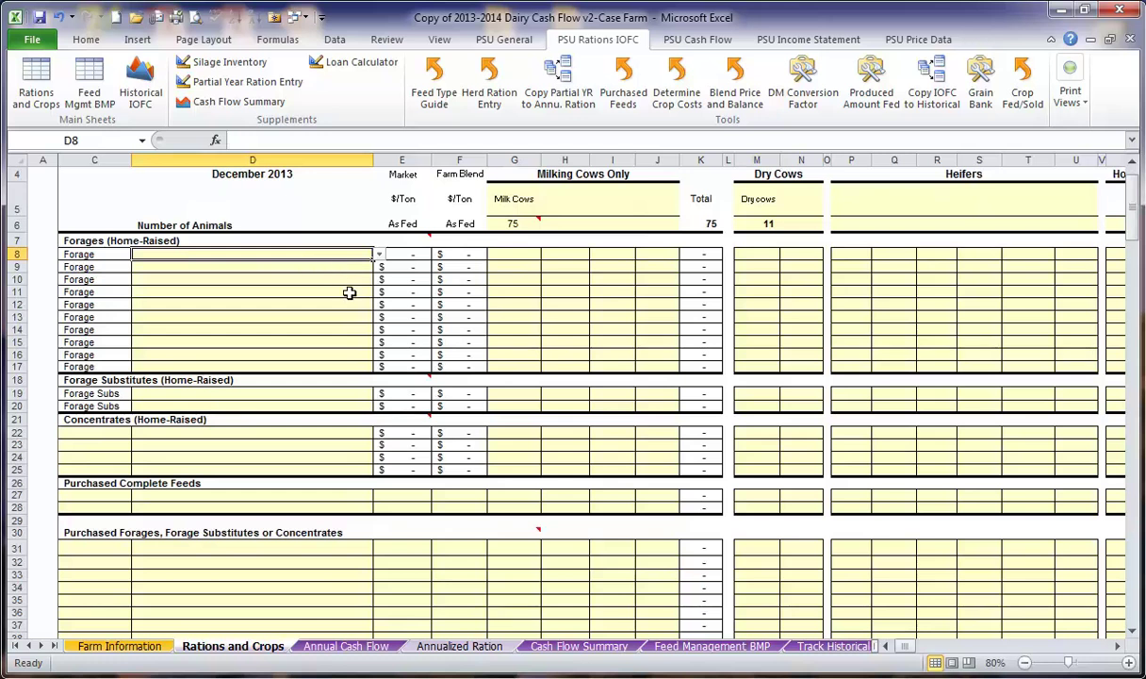
left_click(378, 256)
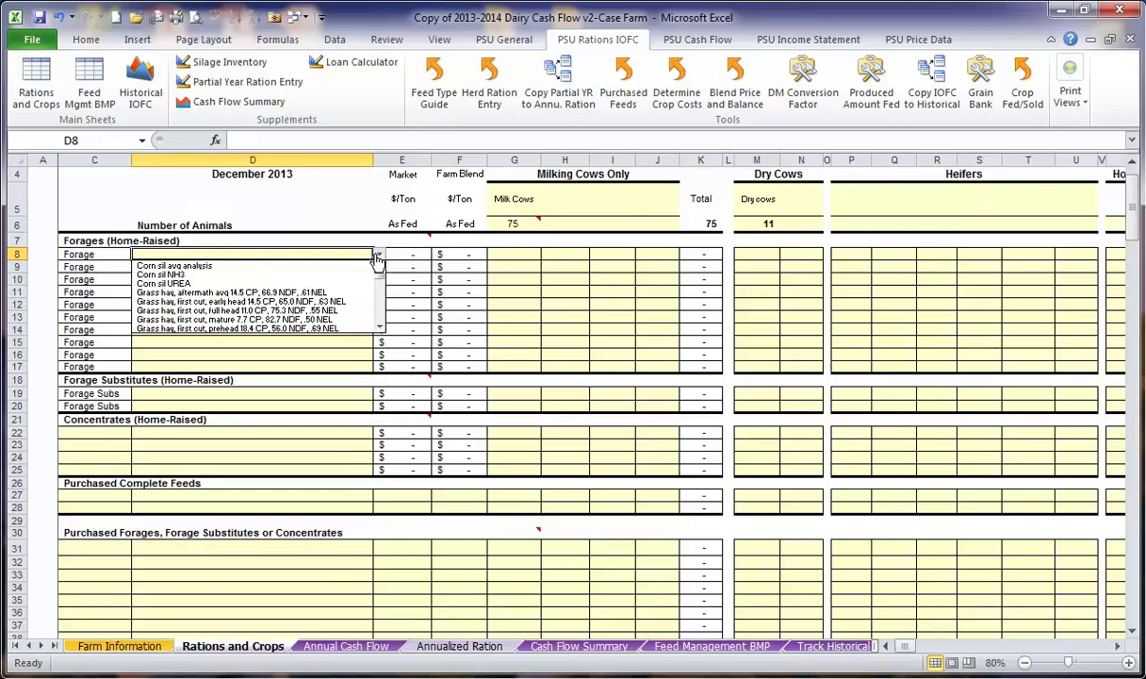
left_click(361, 267)
left_click(361, 268)
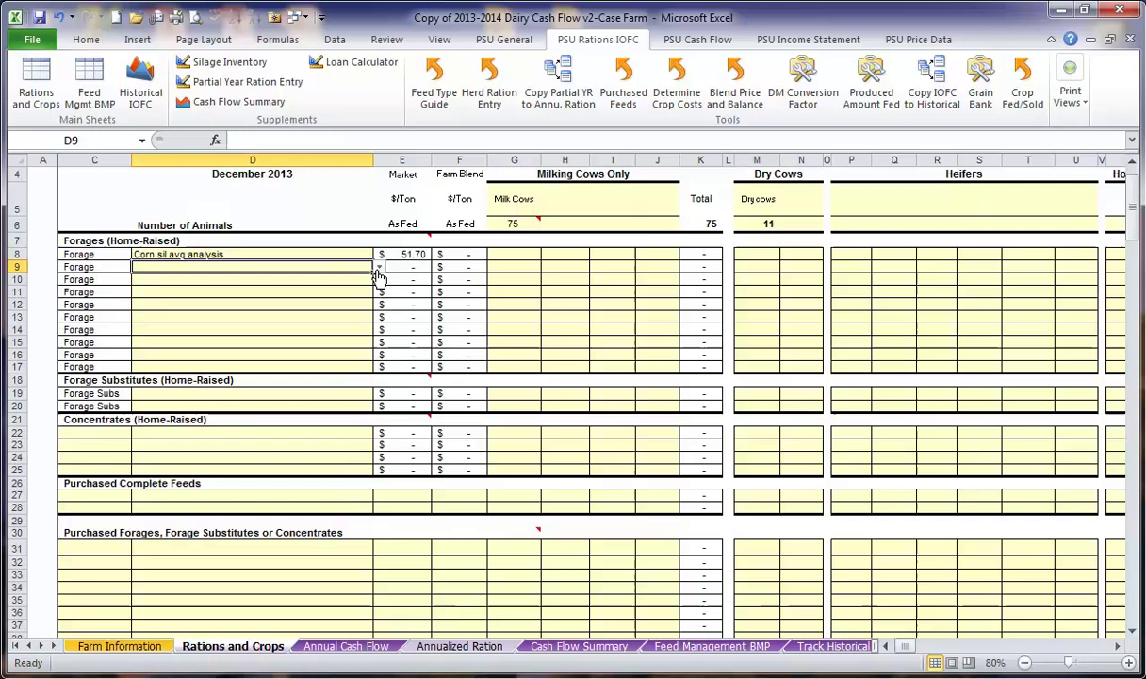
- Choose Leg sil, aftermath avg, 20.0 CP, 45.0 NDF, .57 NEL as the second home-raised forage
left_click(378, 268)
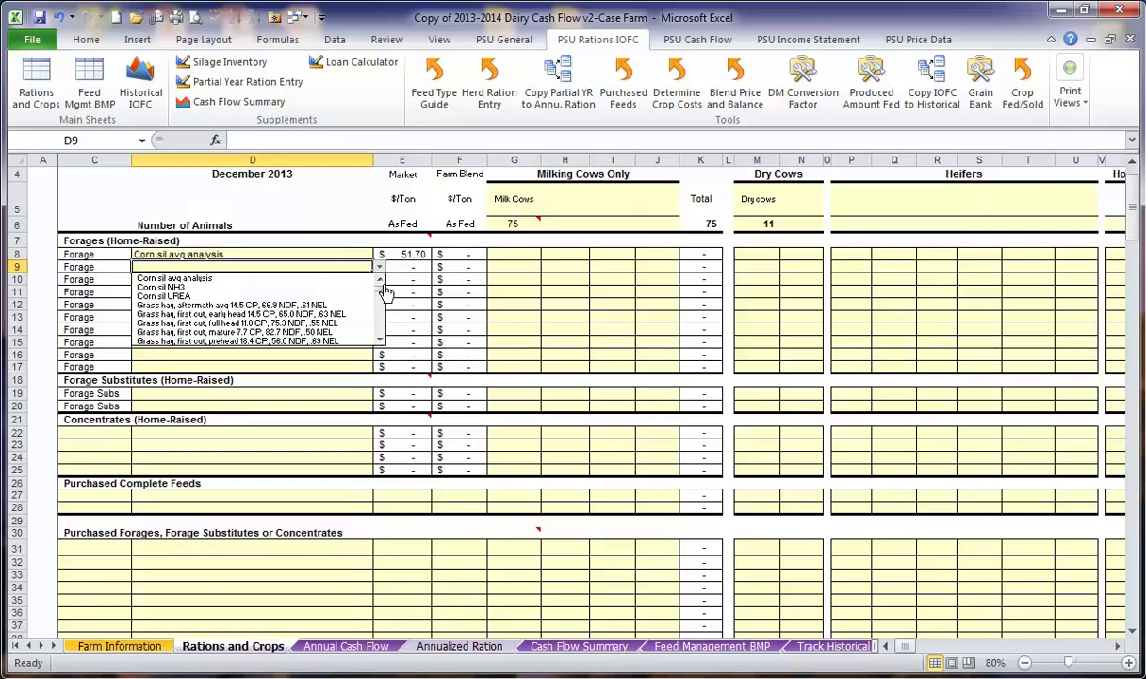
scroll(382, 297, "down", 2)
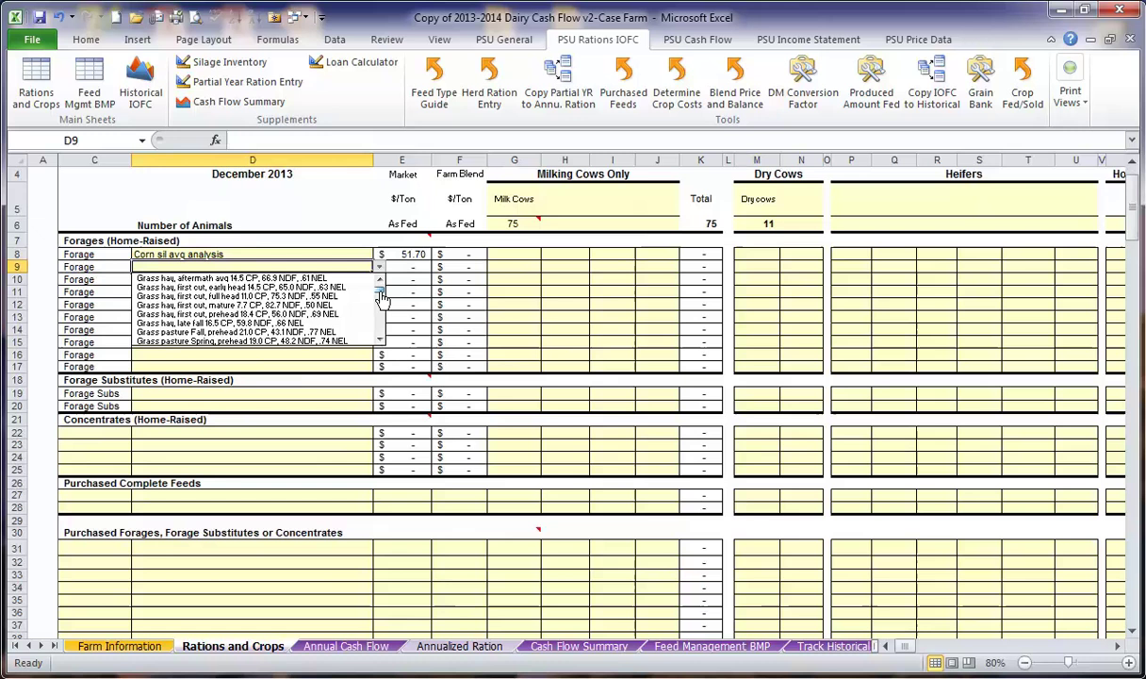
scroll(381, 297, "down", 1)
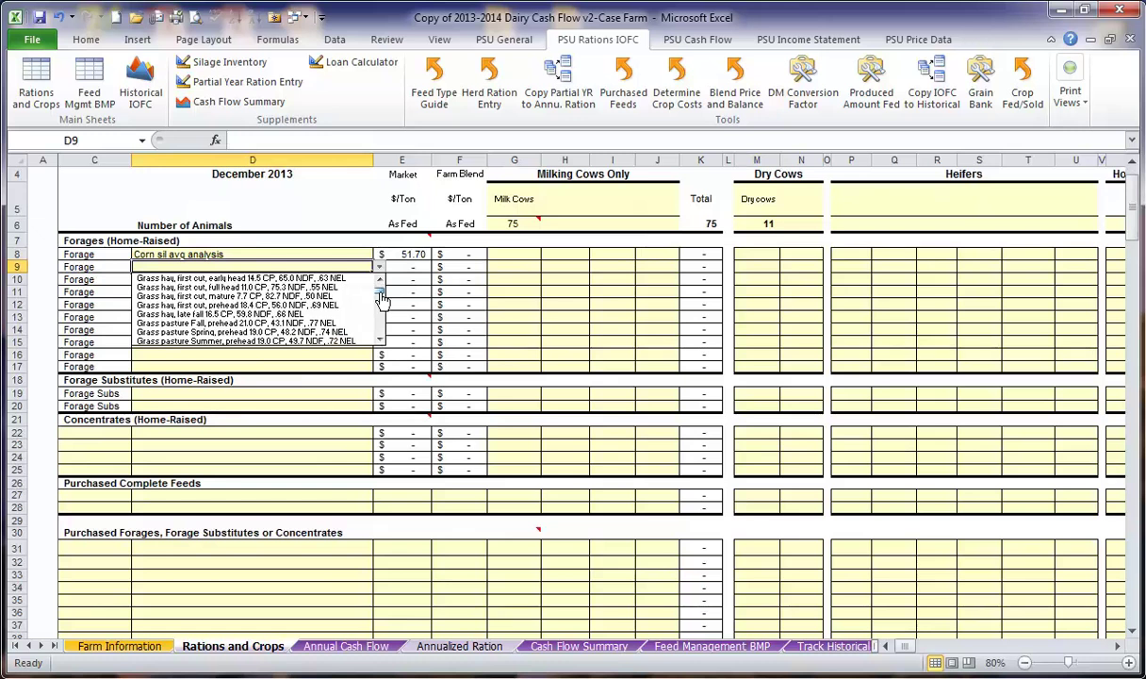
left_click_drag(381, 297, 387, 315)
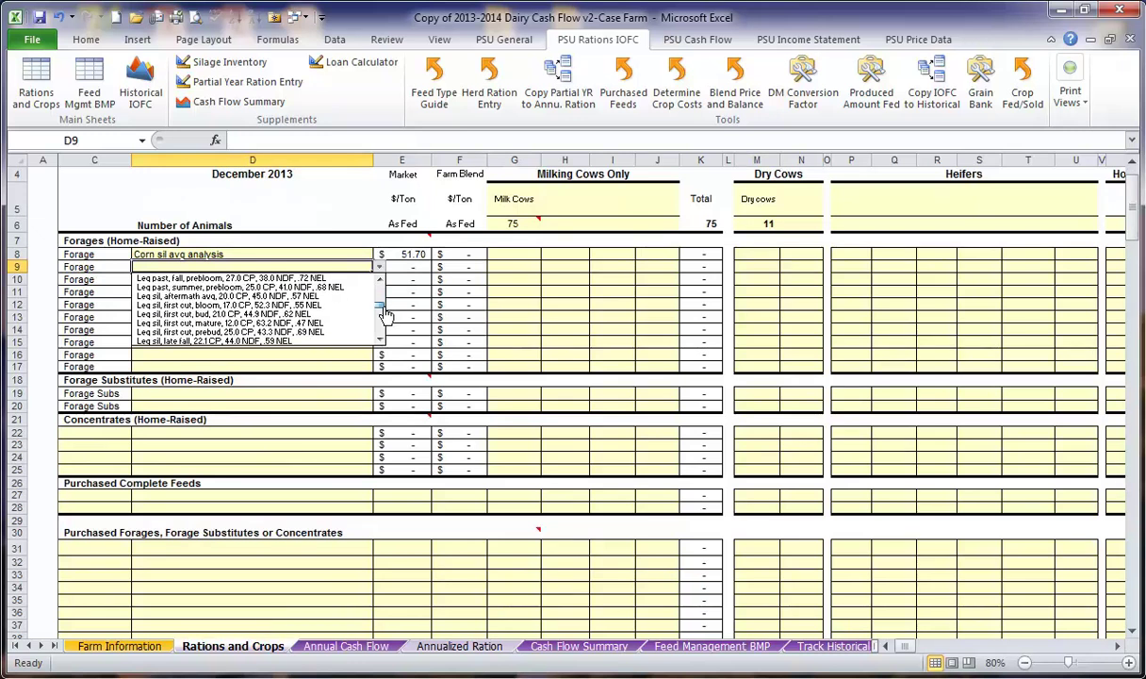
left_click(259, 297)
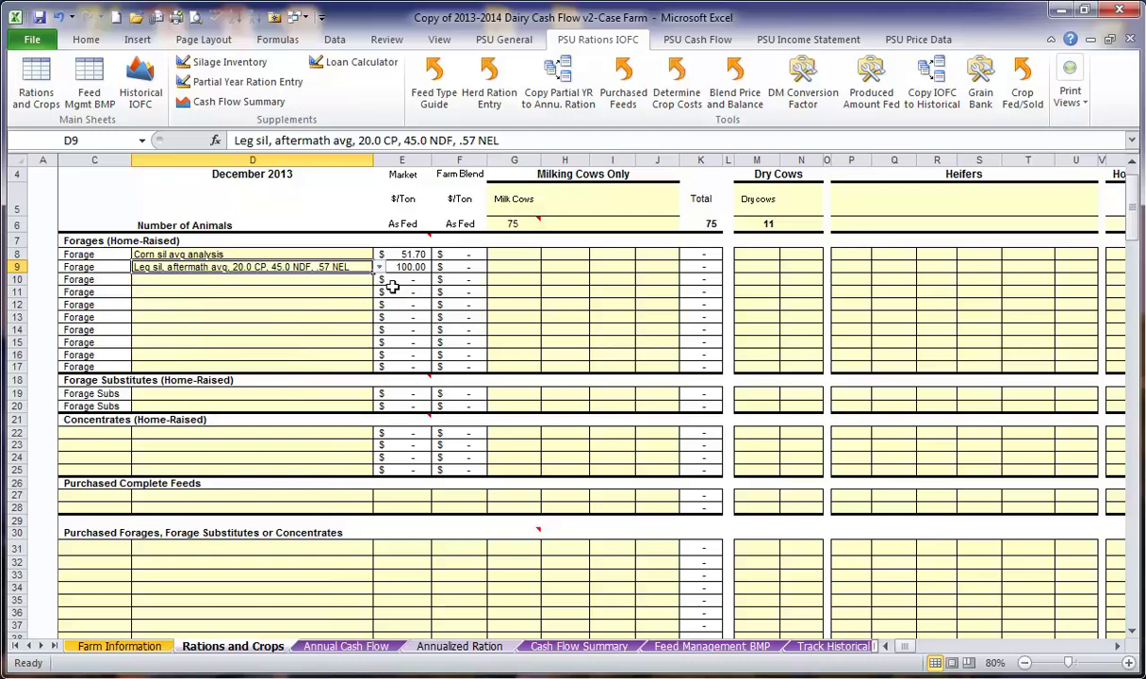
- Choose SM grn sil avg anal. as the third home-raised forage and Grass hay, aftermath avg 14.5 CP, 66.9 NDF, .61 NEL as the fourth
left_click(345, 283)
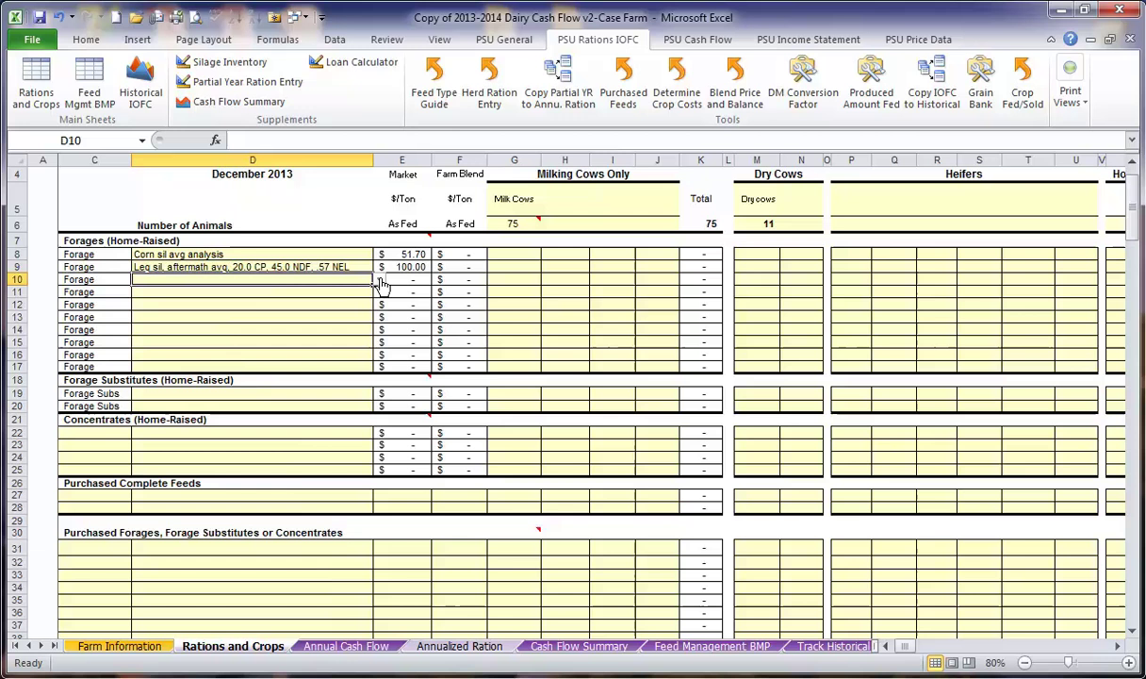
left_click(379, 280)
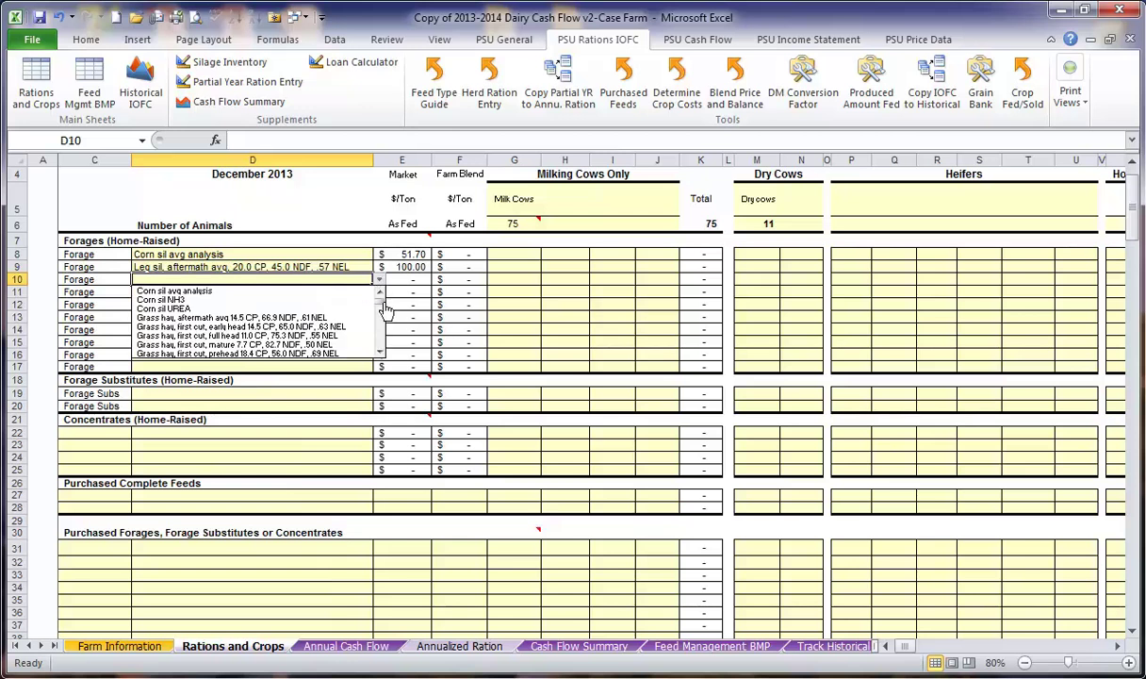
left_click_drag(377, 296, 384, 346)
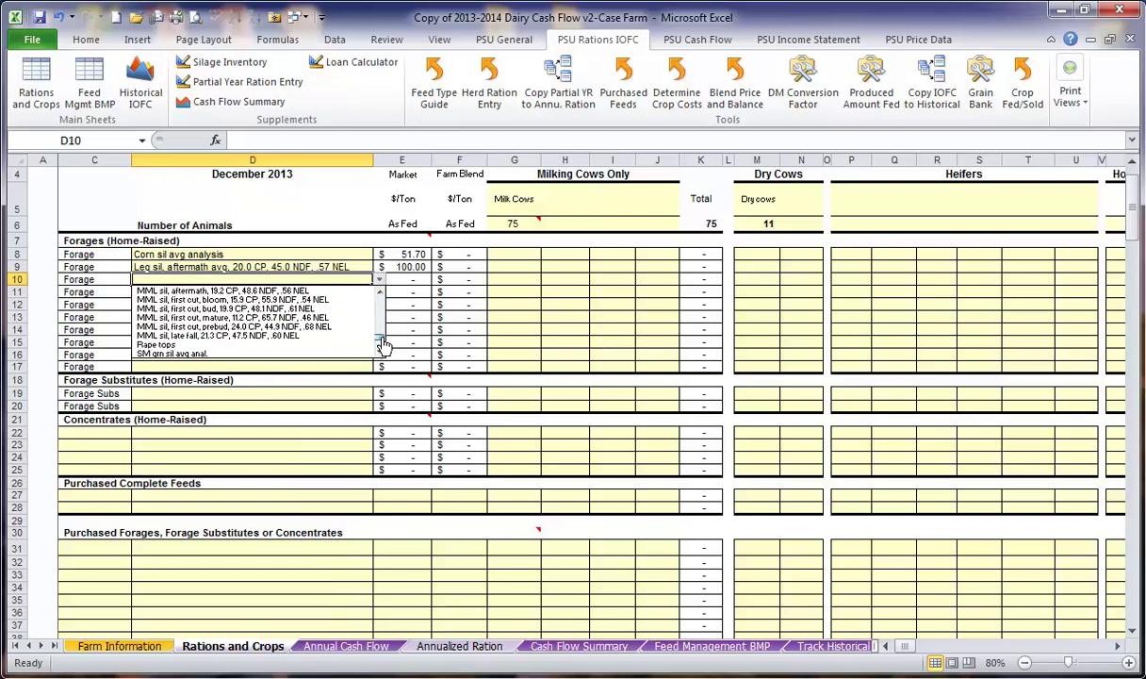
left_click(330, 353)
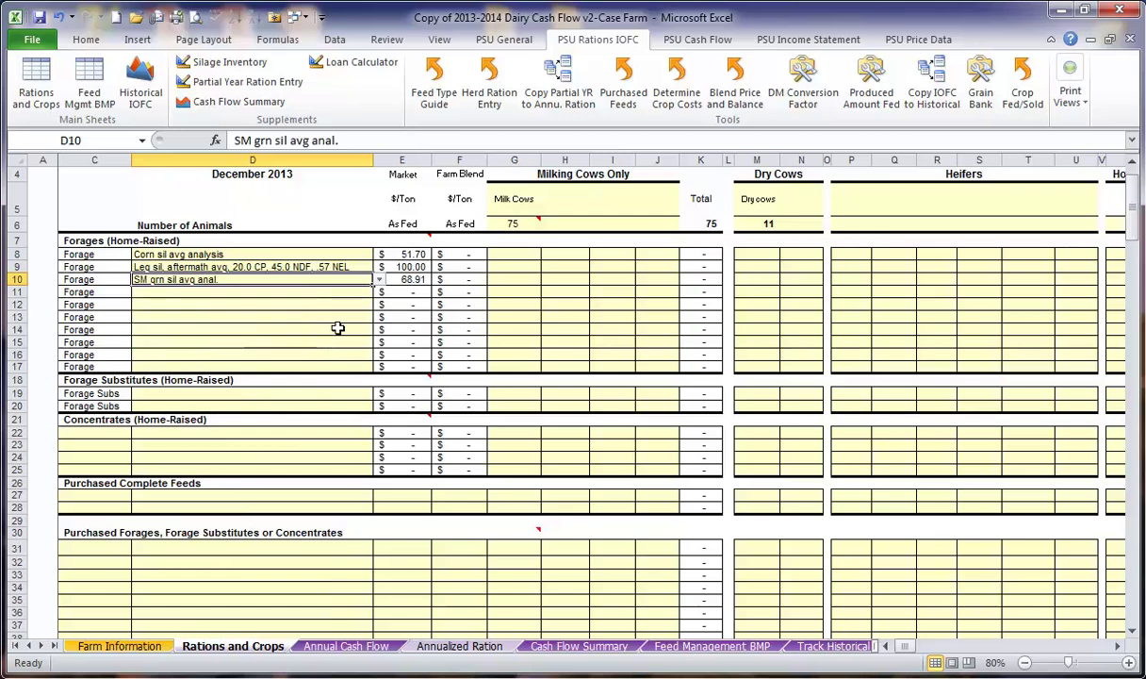
left_click(342, 291)
left_click(379, 292)
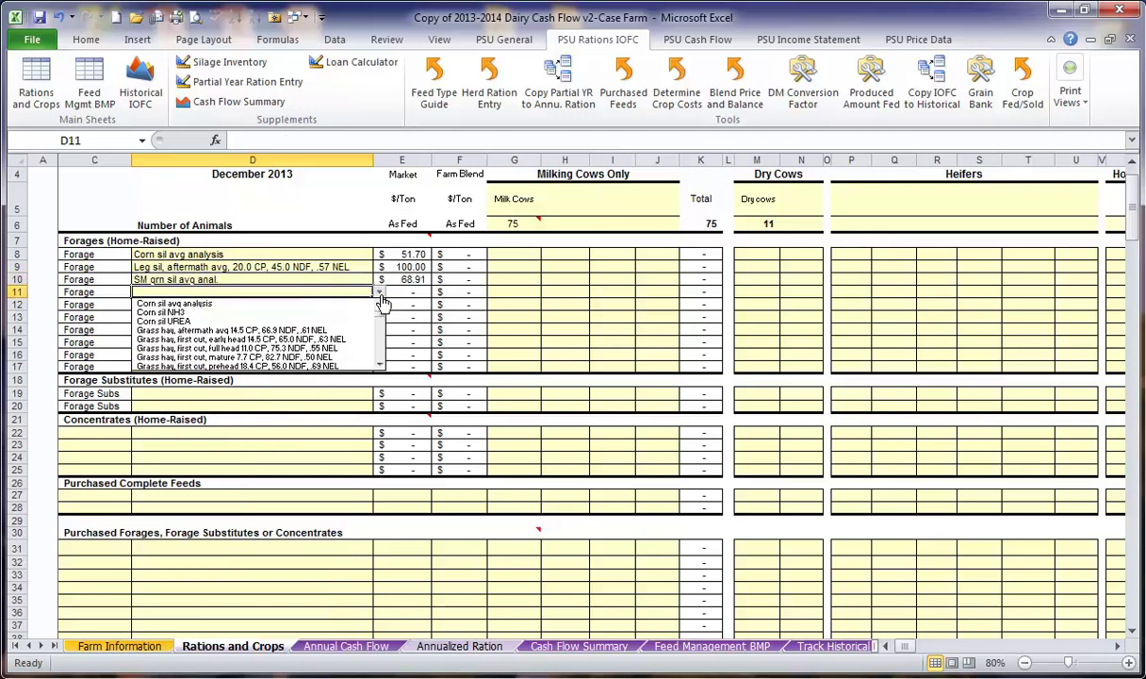
left_click(340, 330)
- Choose Leg hay, first cut, prebud, 23.9 CP, 40.5 NDF, .68 NEL as the fifth home-raised forage
left_click(314, 304)
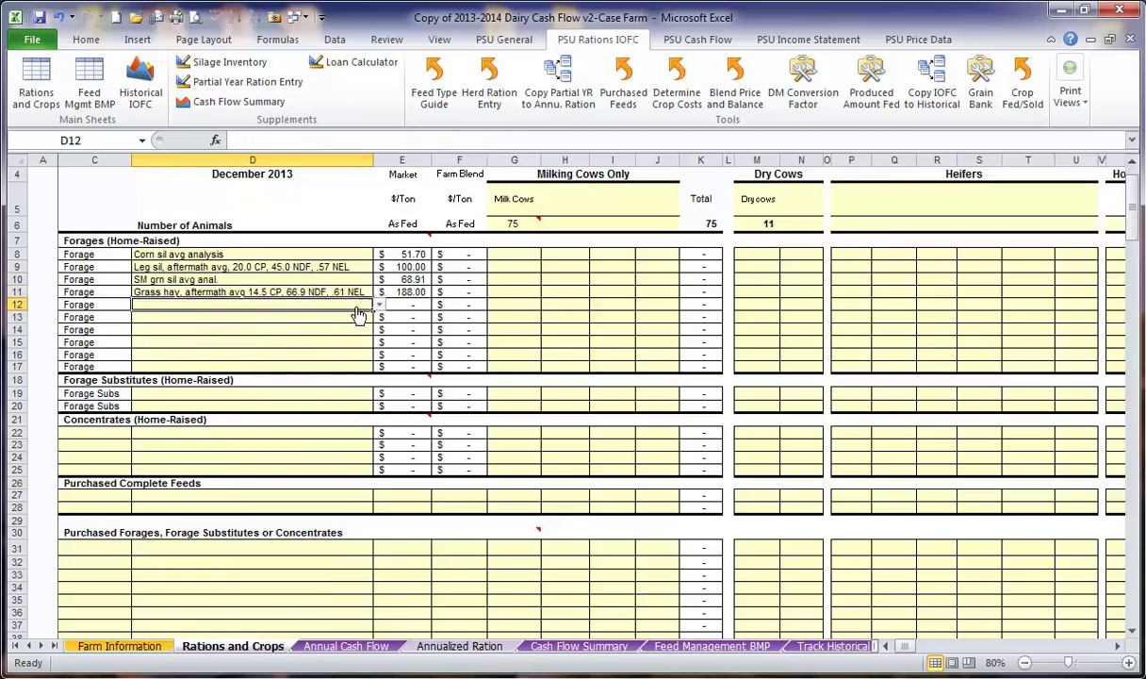
left_click(378, 306)
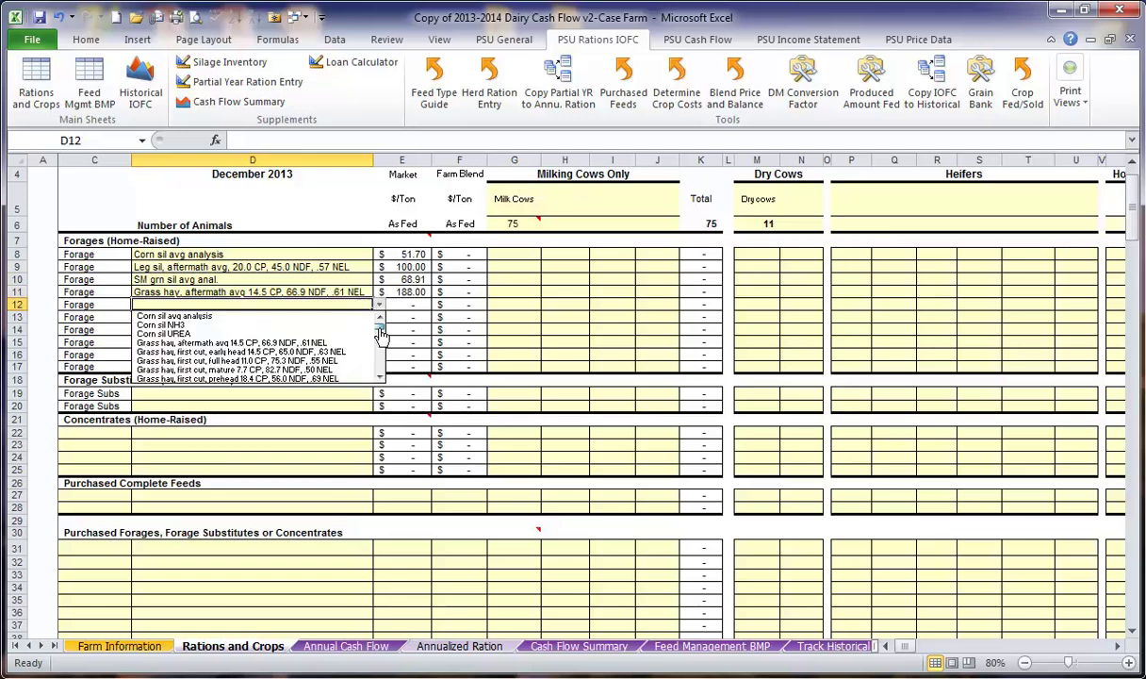
left_click(381, 345)
left_click(381, 345)
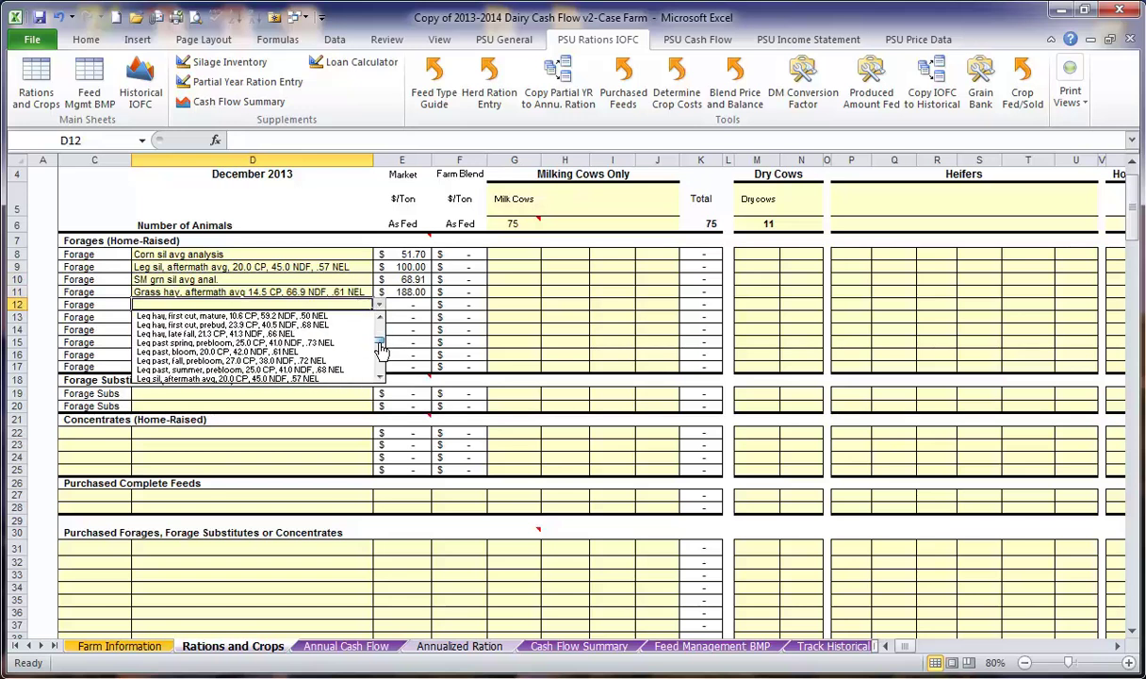
left_click(334, 319)
- Choose Corn, shelled and Soybeans COOKED as the first two home-raised concentrates in rows 22 and 23
left_click(306, 392)
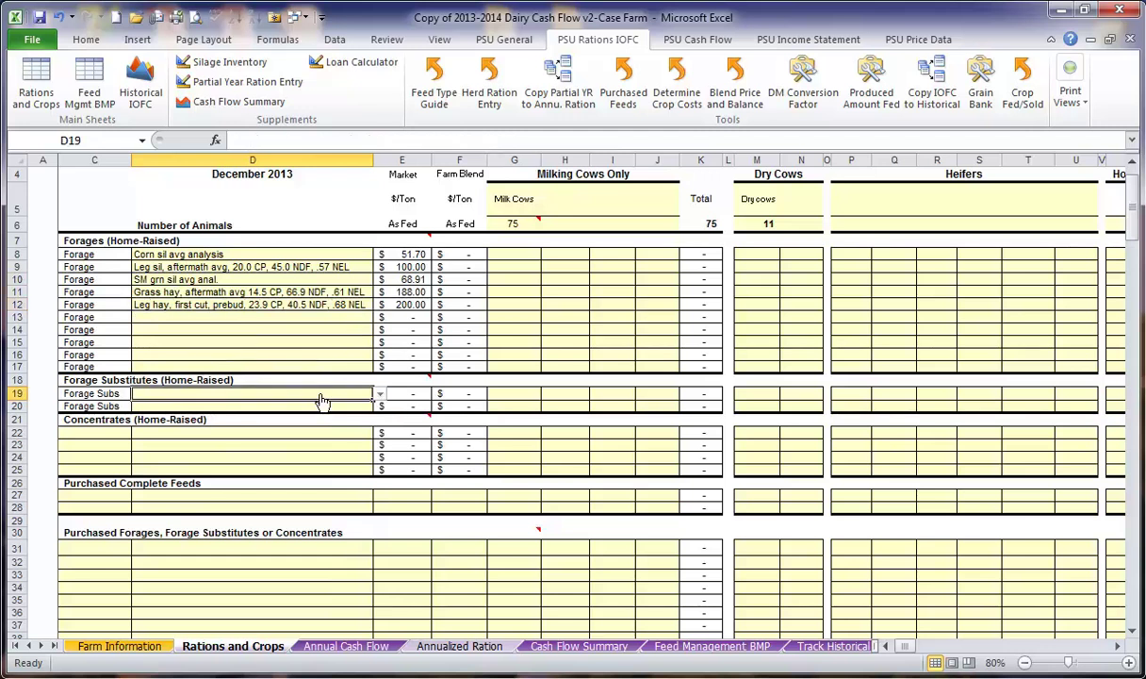
left_click(268, 433)
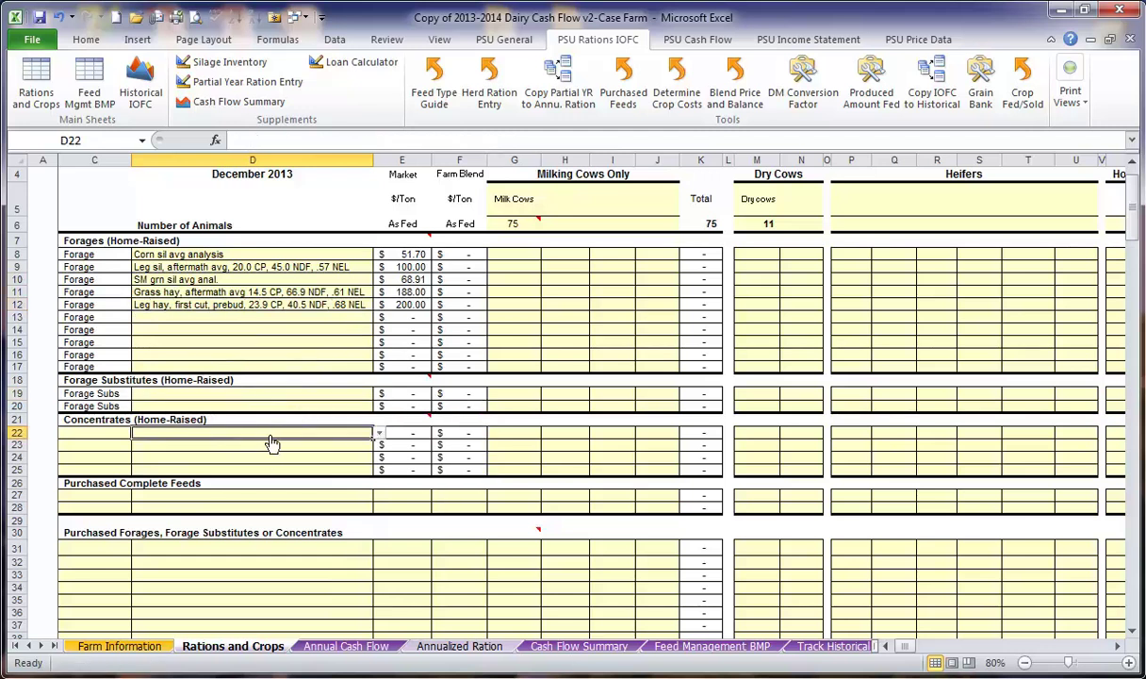
left_click(378, 434)
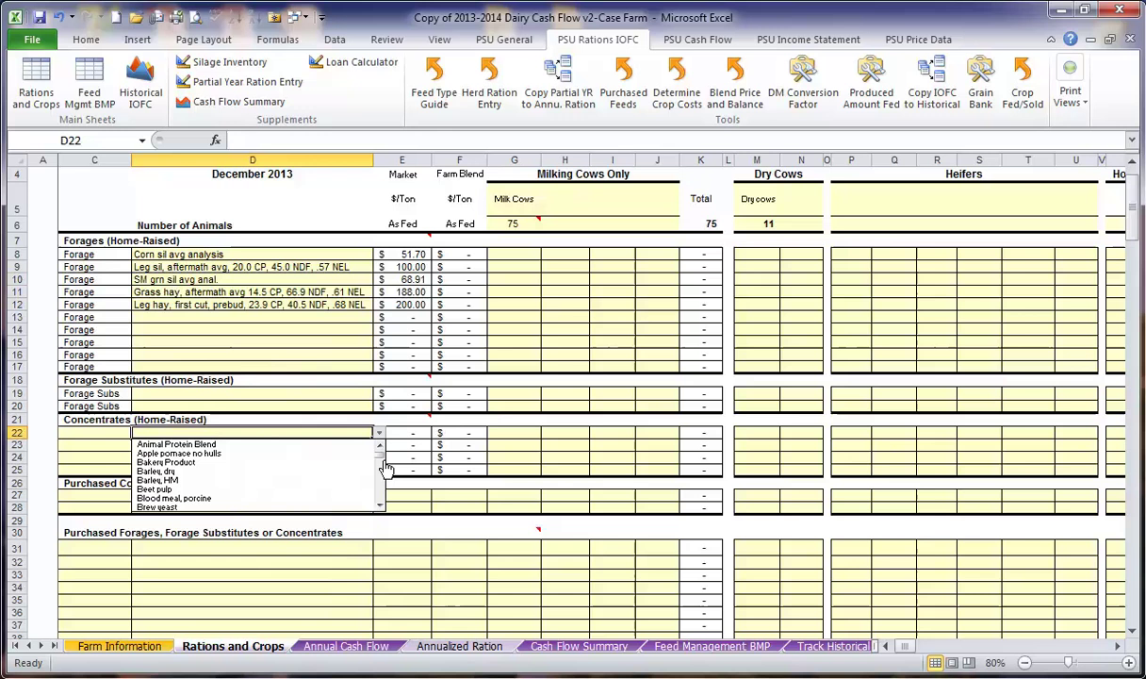
left_click_drag(384, 462, 384, 479)
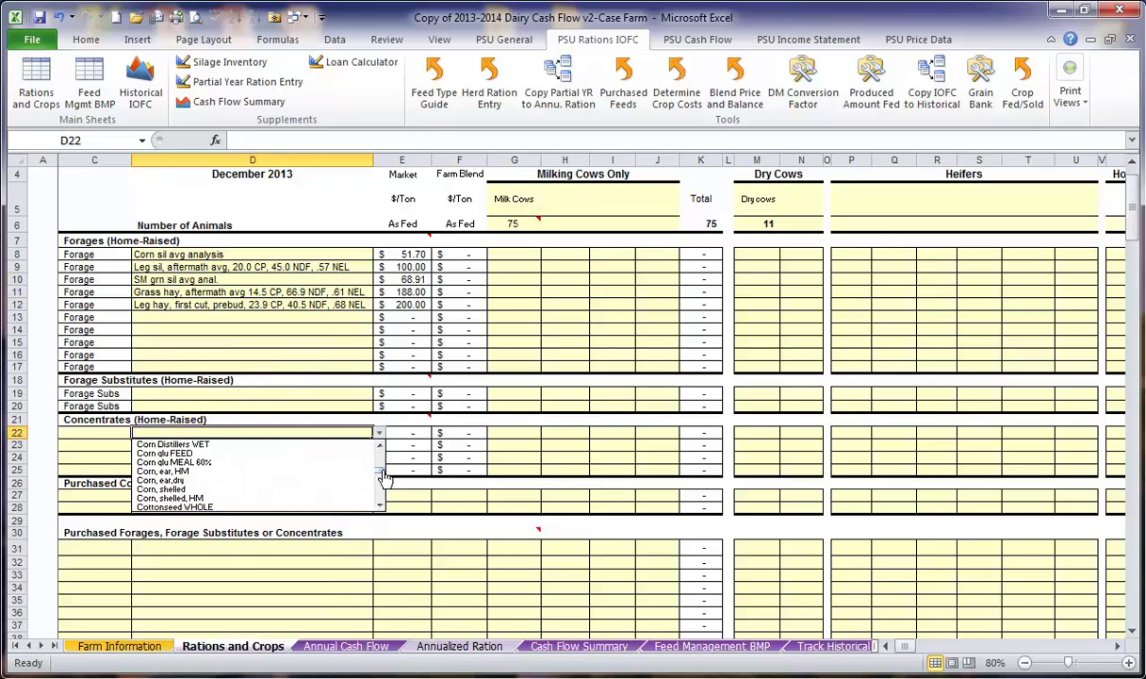
left_click(333, 490)
left_click(354, 445)
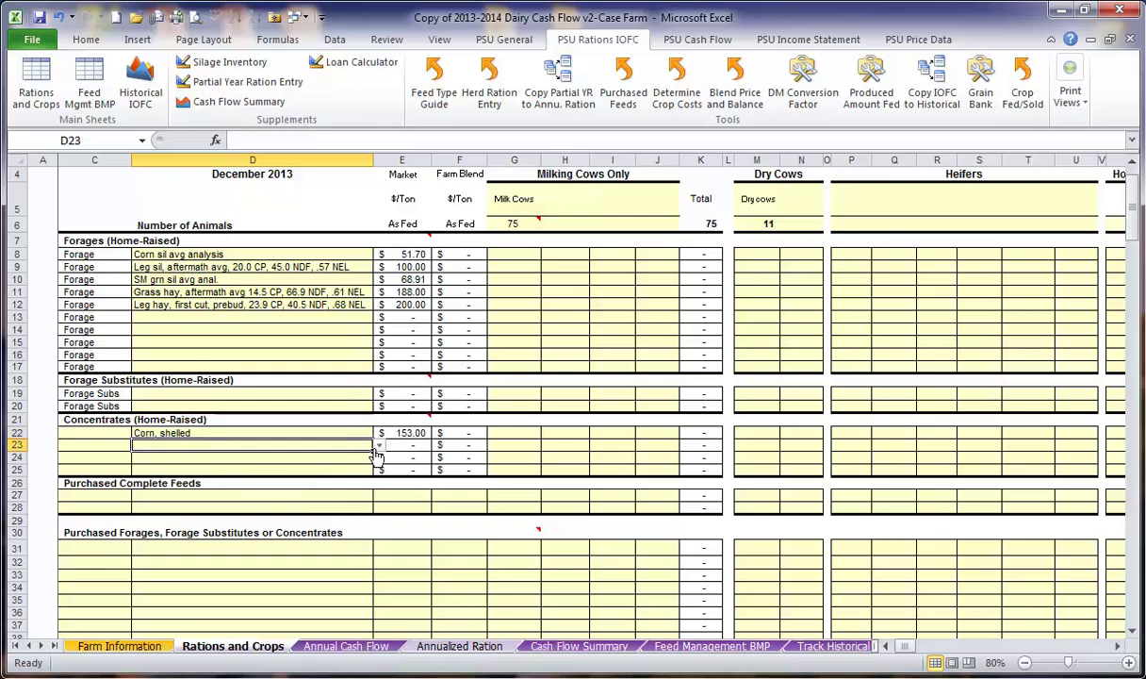
left_click(378, 446)
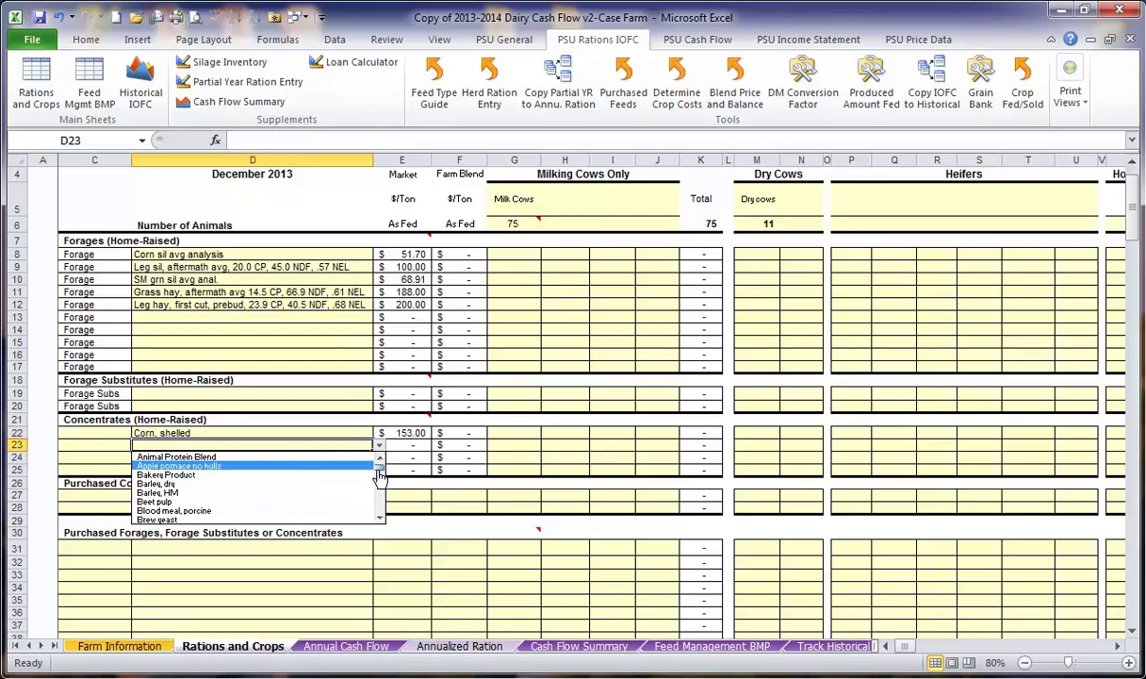
left_click_drag(380, 464, 380, 502)
left_click(338, 504)
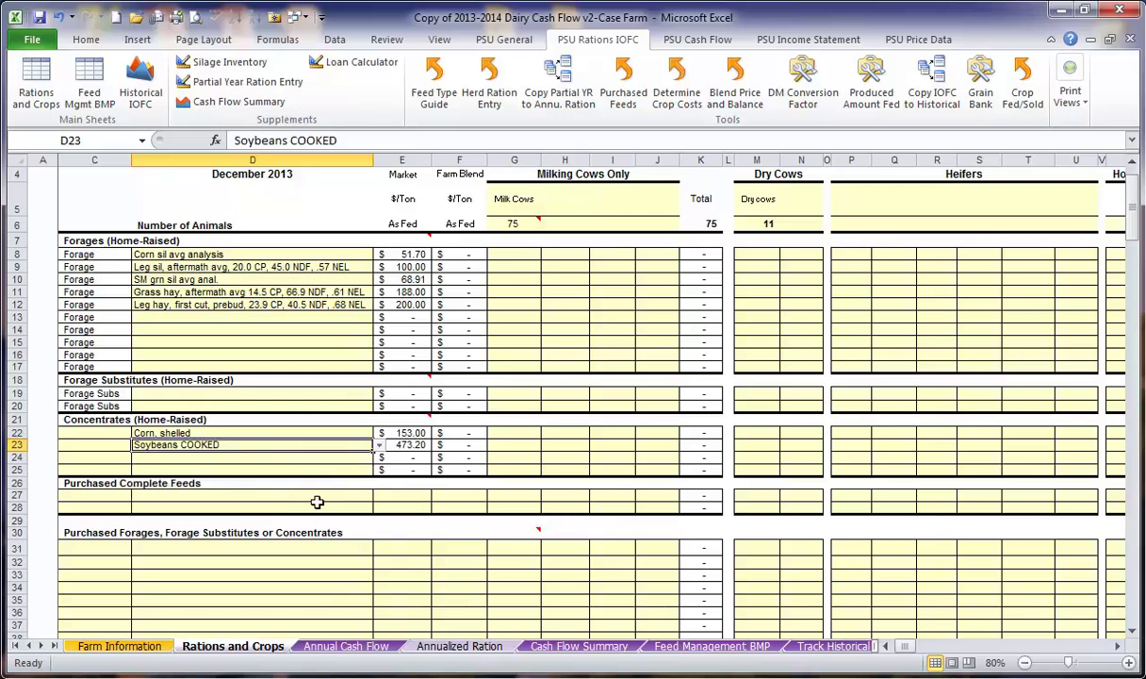
- Set the feed type of both home-raised concentrates, shelled corn and cooked soybeans, to Conc Grain
left_click(121, 435)
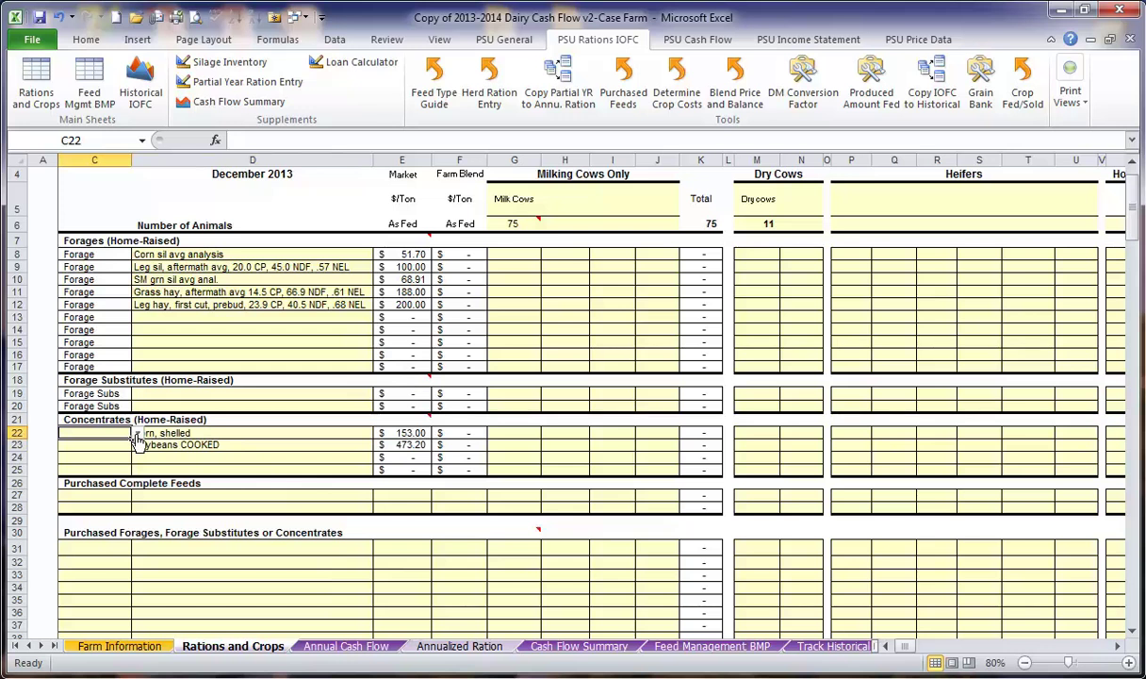
left_click(137, 434)
left_click(129, 448)
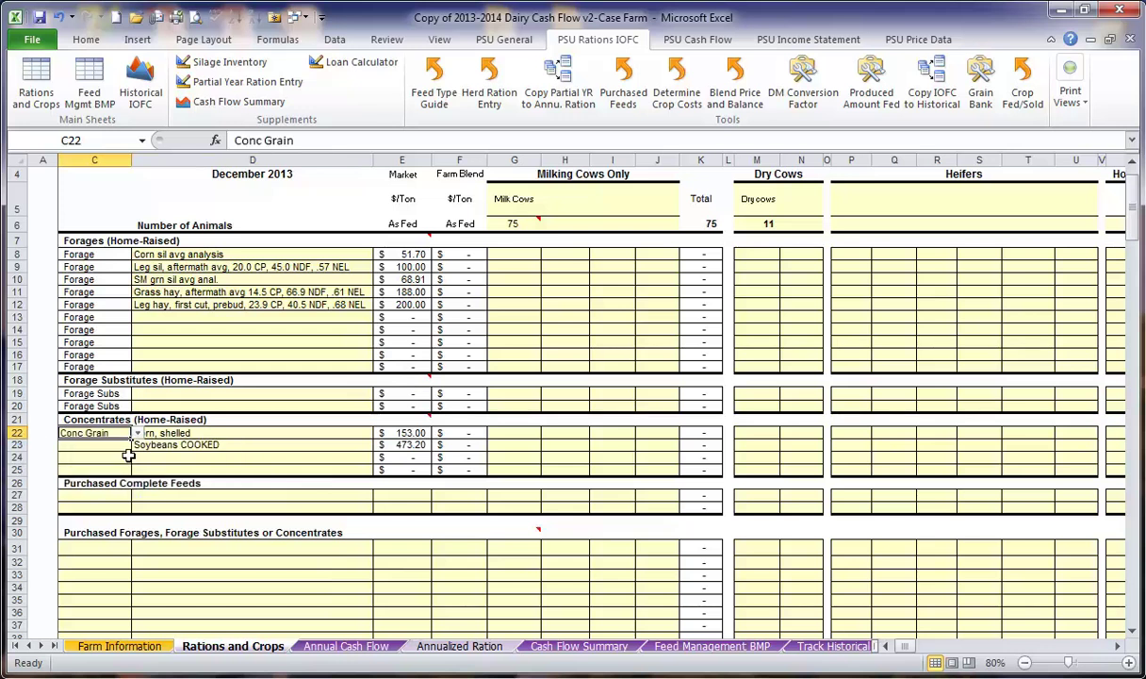
left_click(130, 448)
left_click(138, 445)
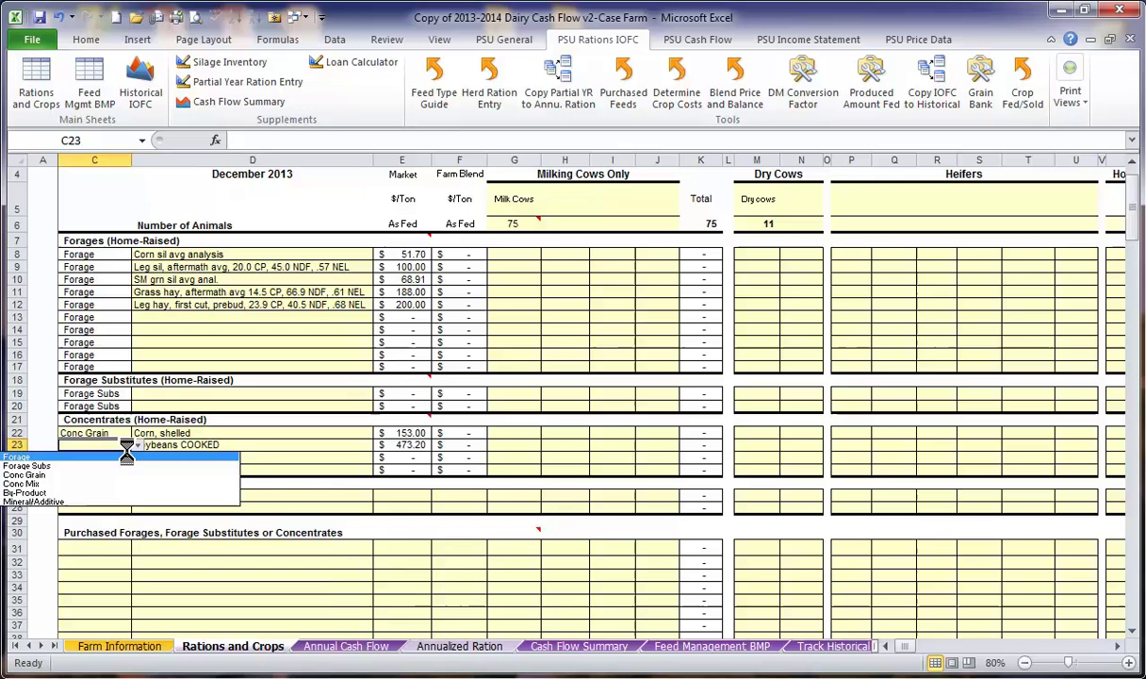
left_click(137, 445)
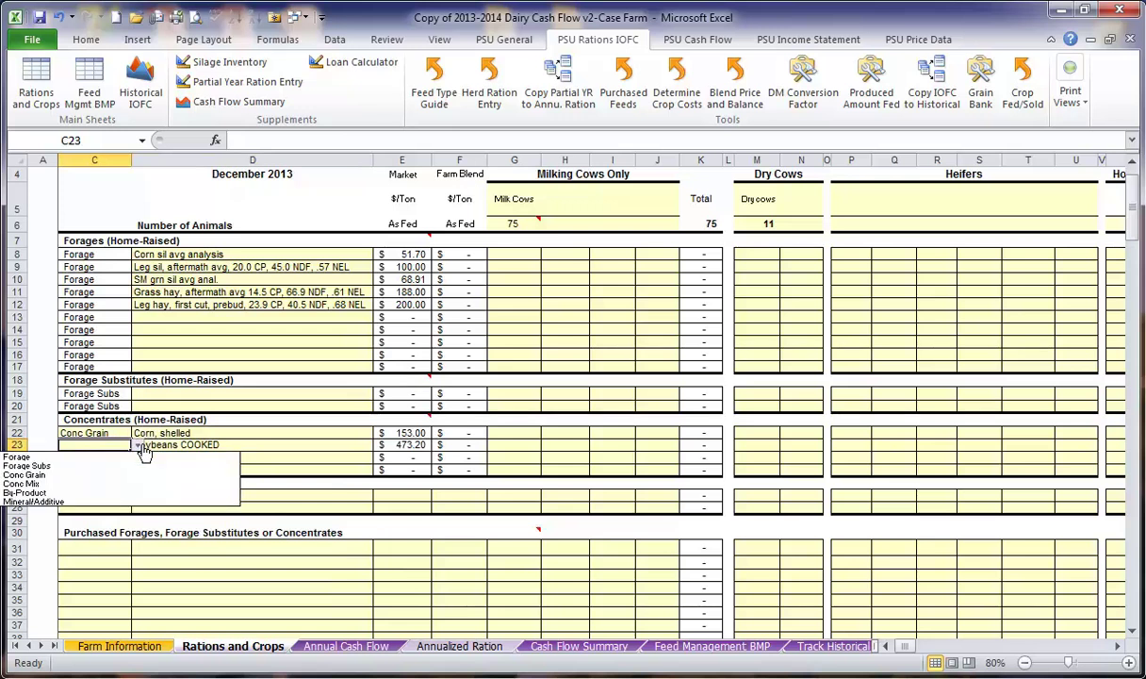
left_click(125, 476)
left_click(236, 457)
scroll(240, 453, "down", 2)
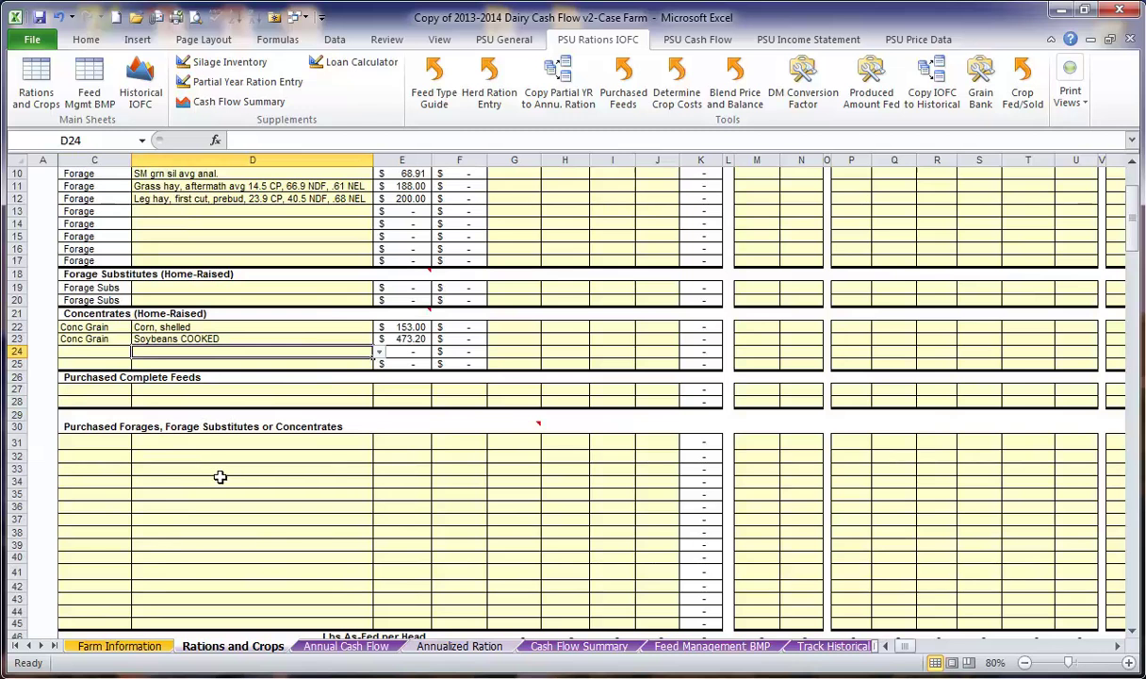
- Choose Supplement CP 36.0 as the first purchased complete feed in row 27 and set its feed type to Conc Mix
left_click(252, 390)
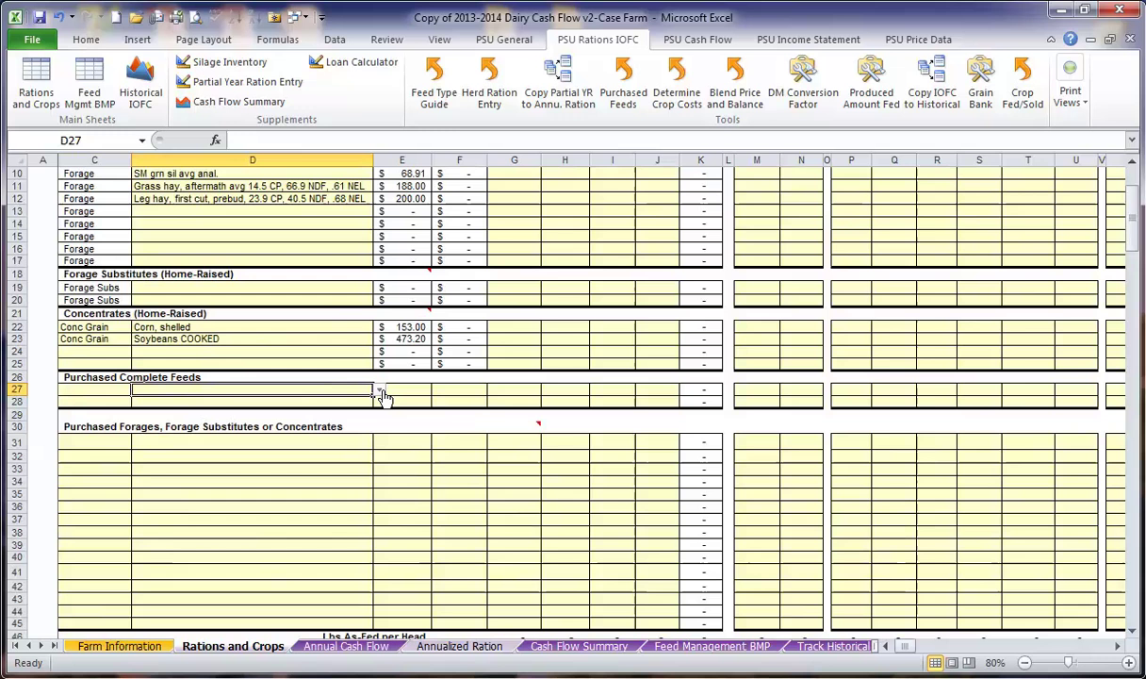
left_click(378, 390)
scroll(382, 452, "down", 2)
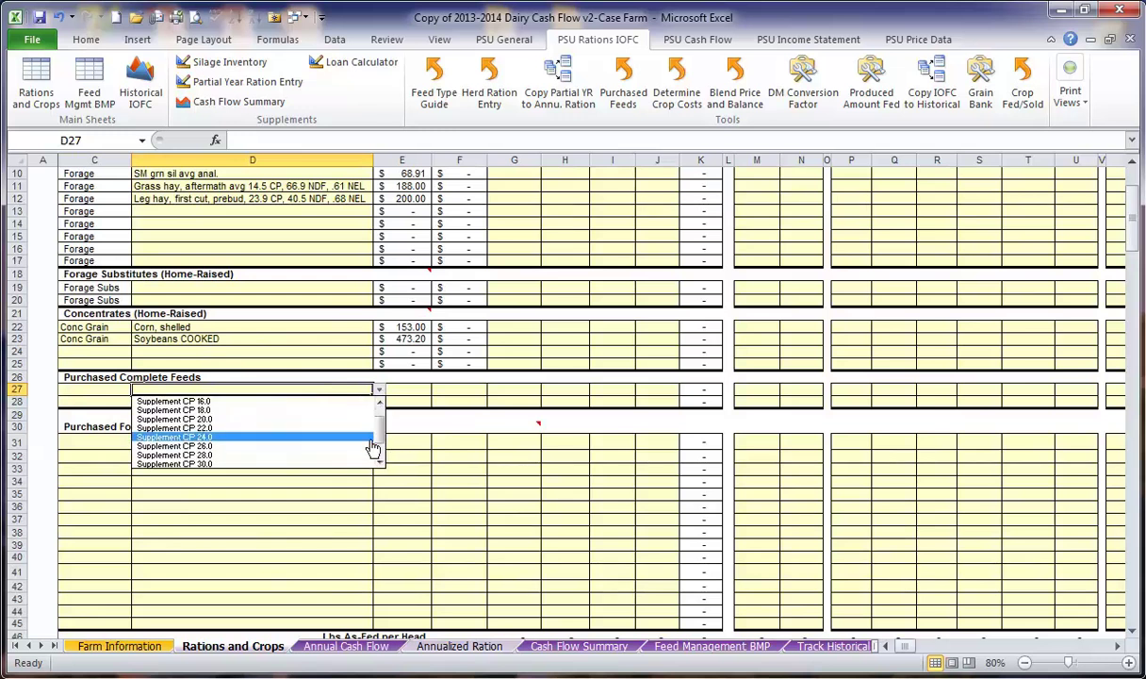
scroll(381, 441, "down", 2)
left_click(259, 462)
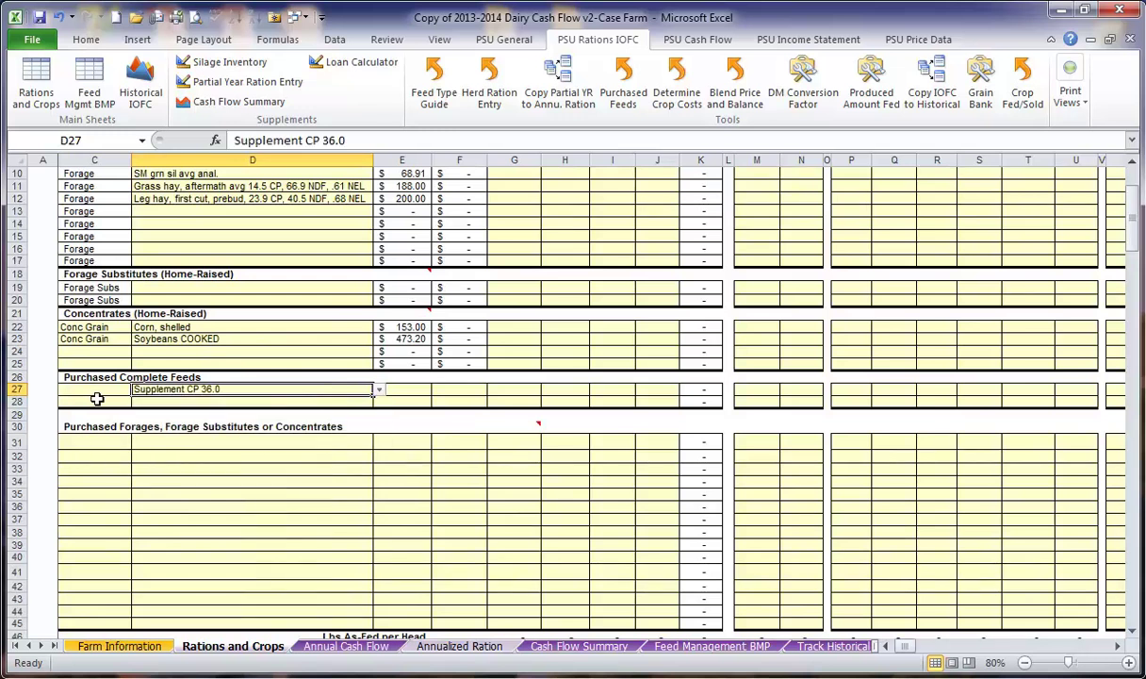
left_click(120, 394)
left_click(138, 390)
left_click(102, 438)
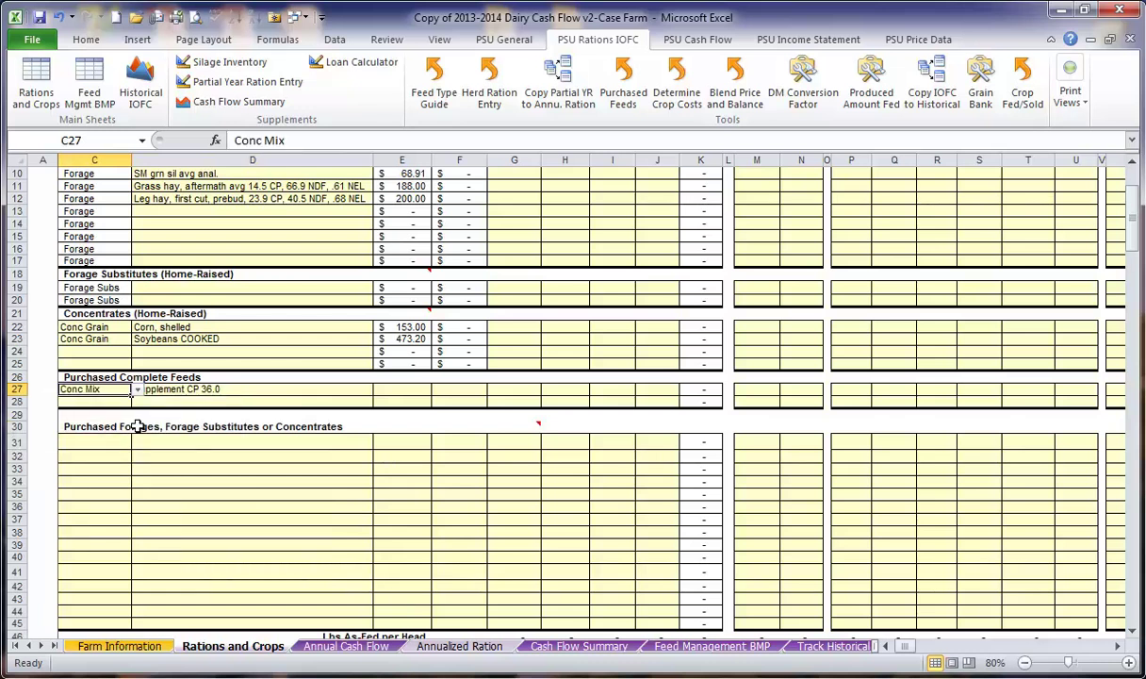
- Enter 552 as both the market price and the farm blend price per ton for the Supplement CP 36.0 feed
left_click(401, 389)
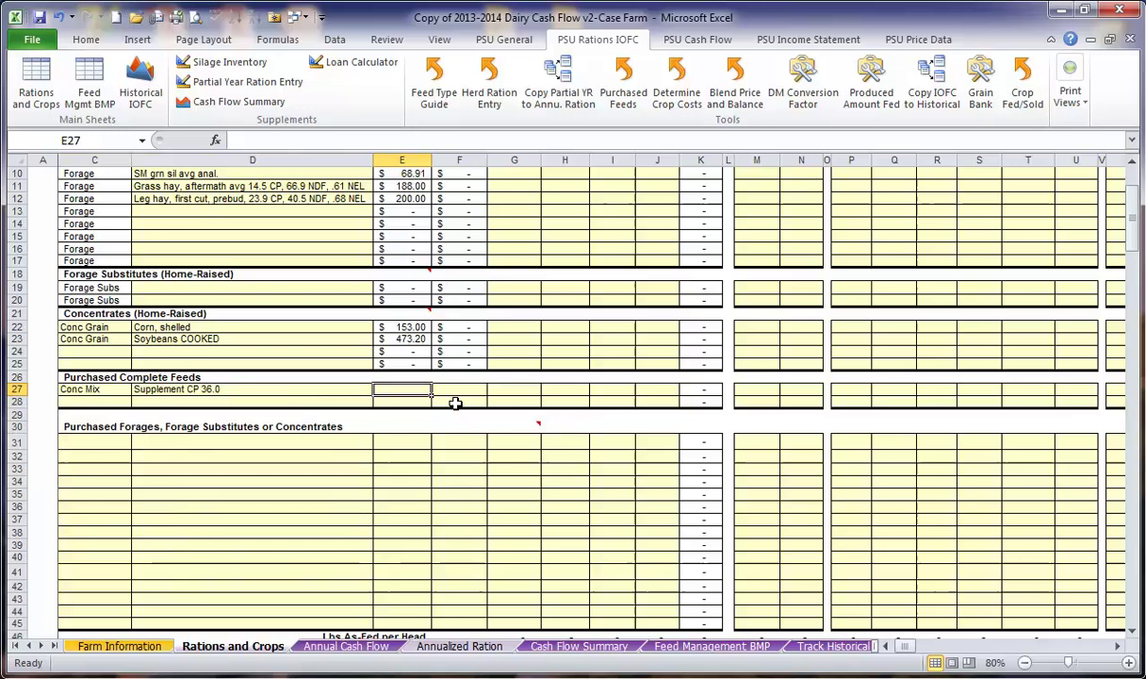
type("552")
key("Tab")
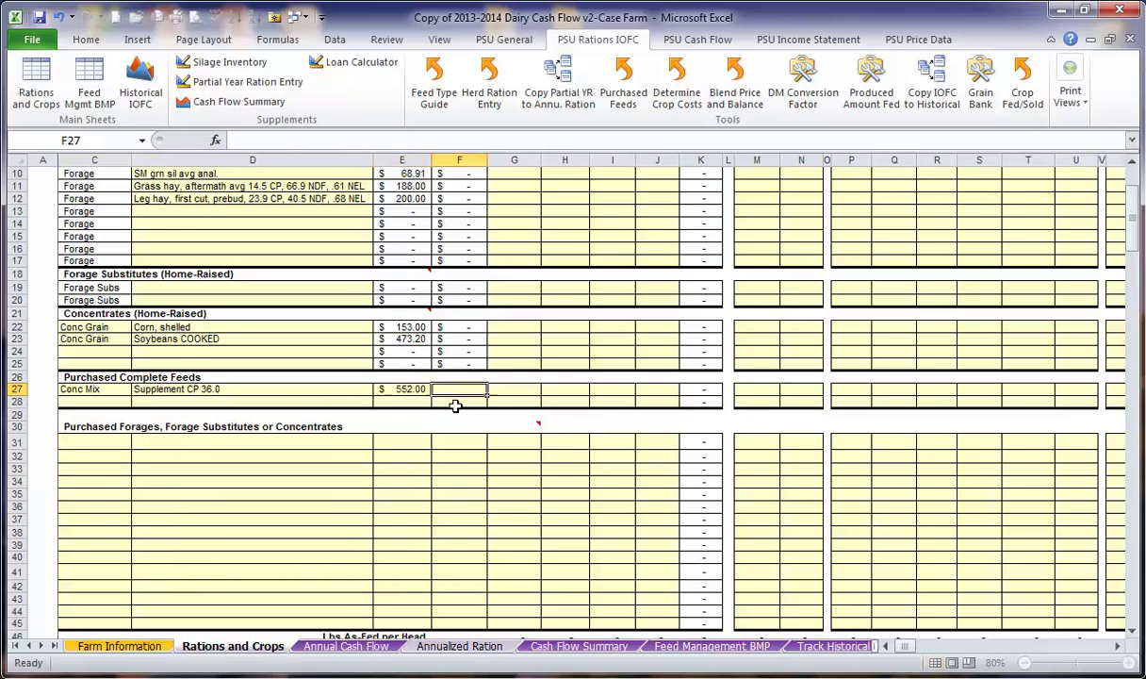
type("552")
key("Return")
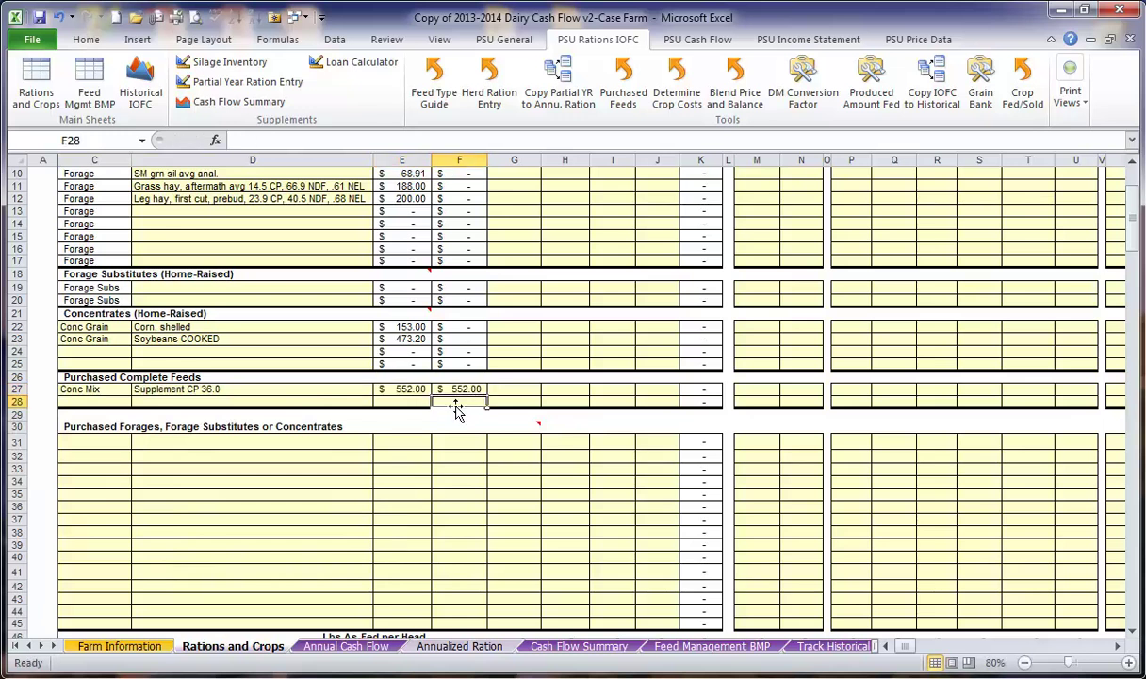
scroll(453, 420, "up", 2)
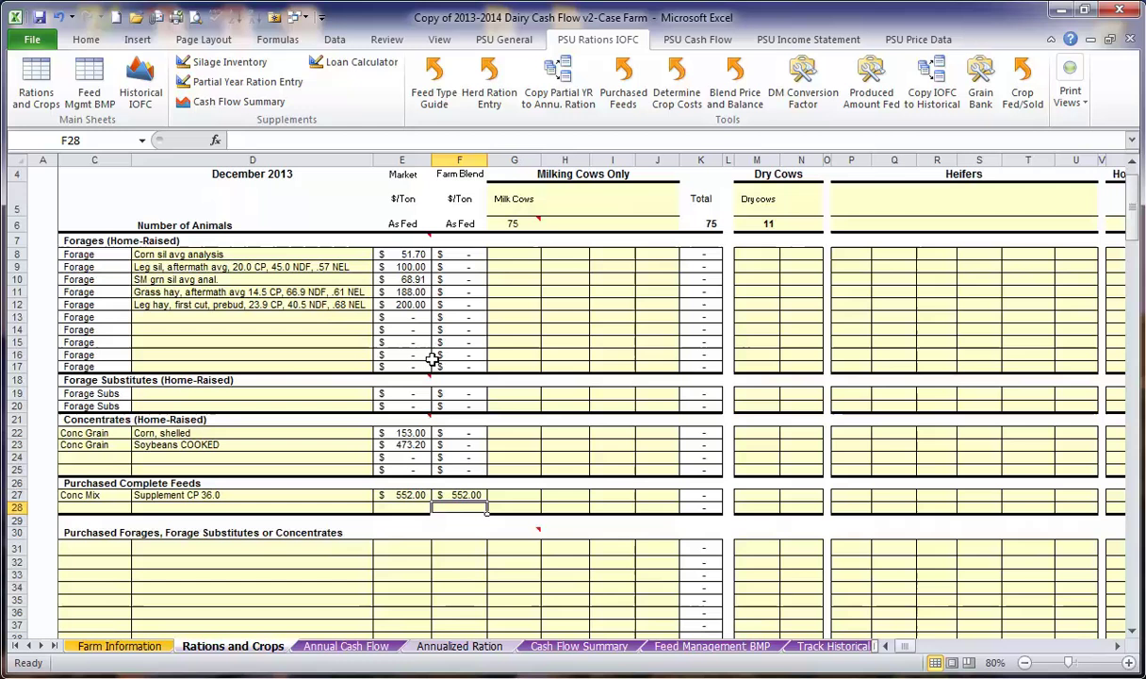
scroll(415, 358, "down", 1)
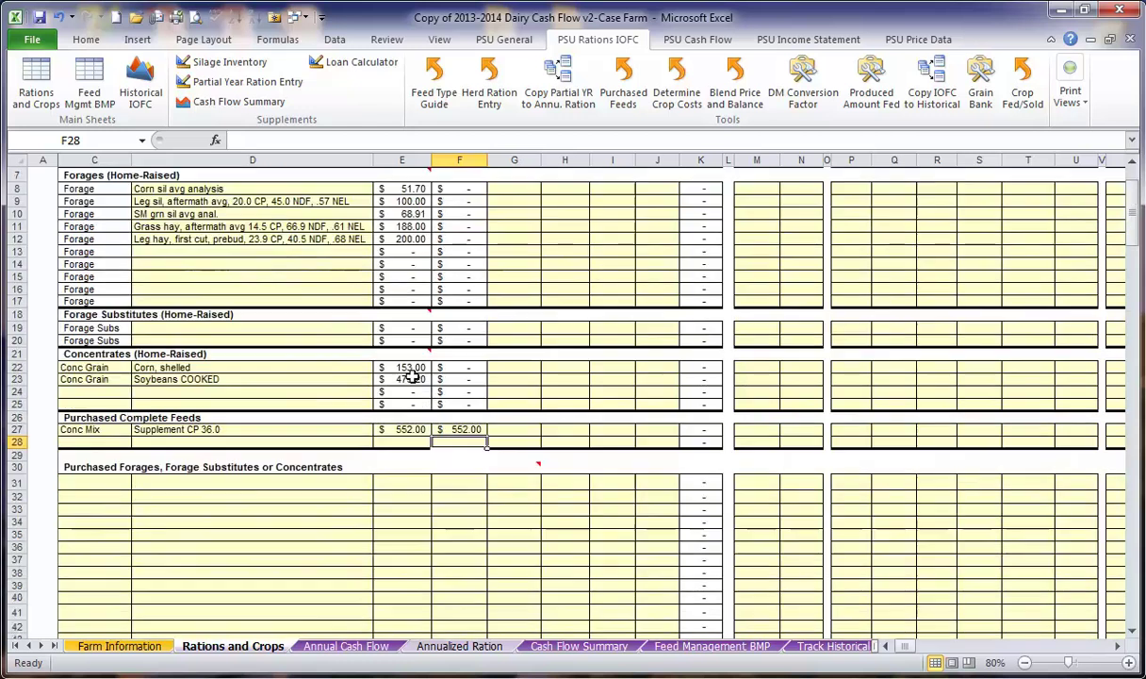
left_click(399, 424)
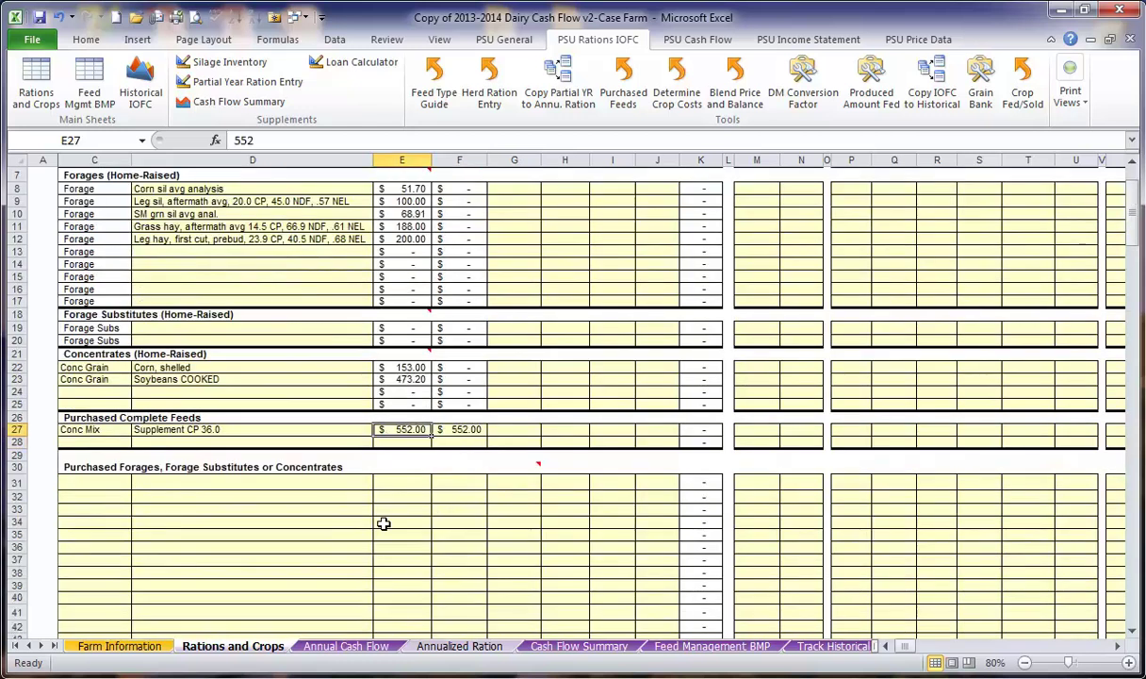
- Enter Canola Meal and Cottonseed as the first two purchased feeds in rows 31 and 32
left_click(114, 483)
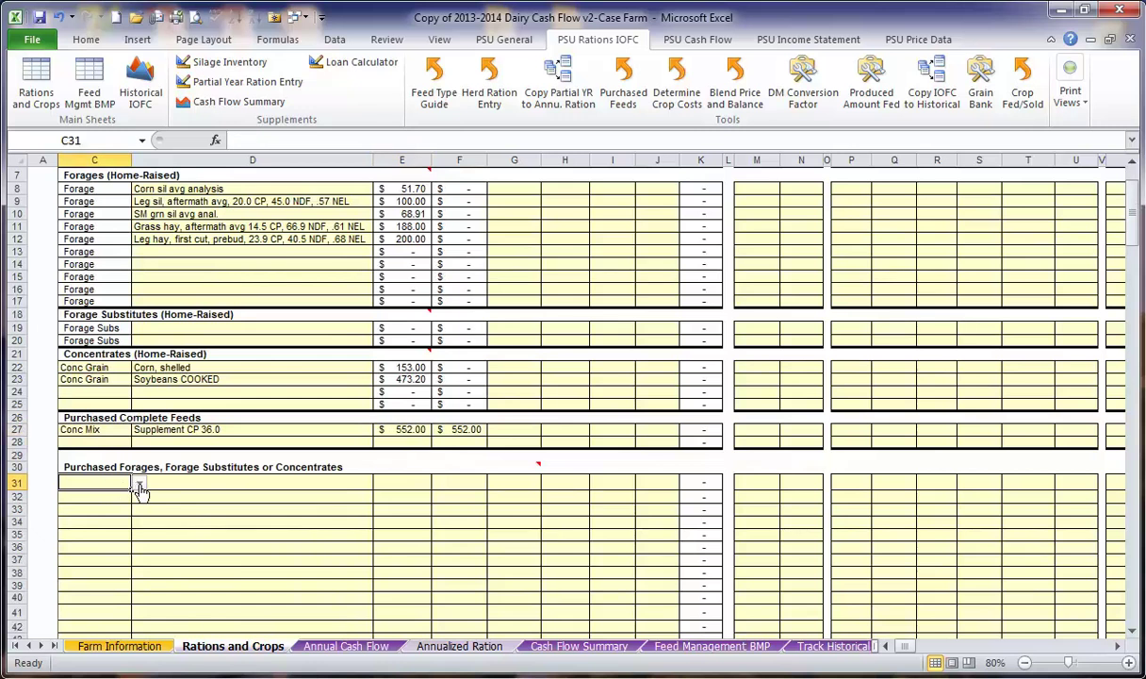
left_click(155, 483)
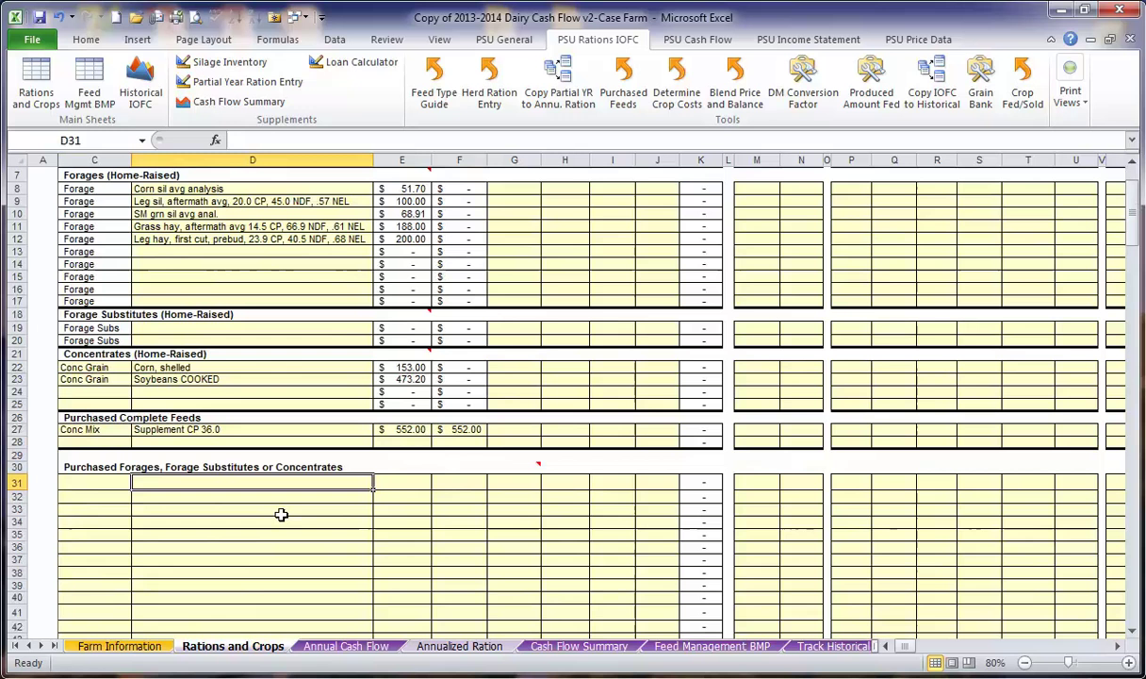
scroll(279, 515, "down", 1)
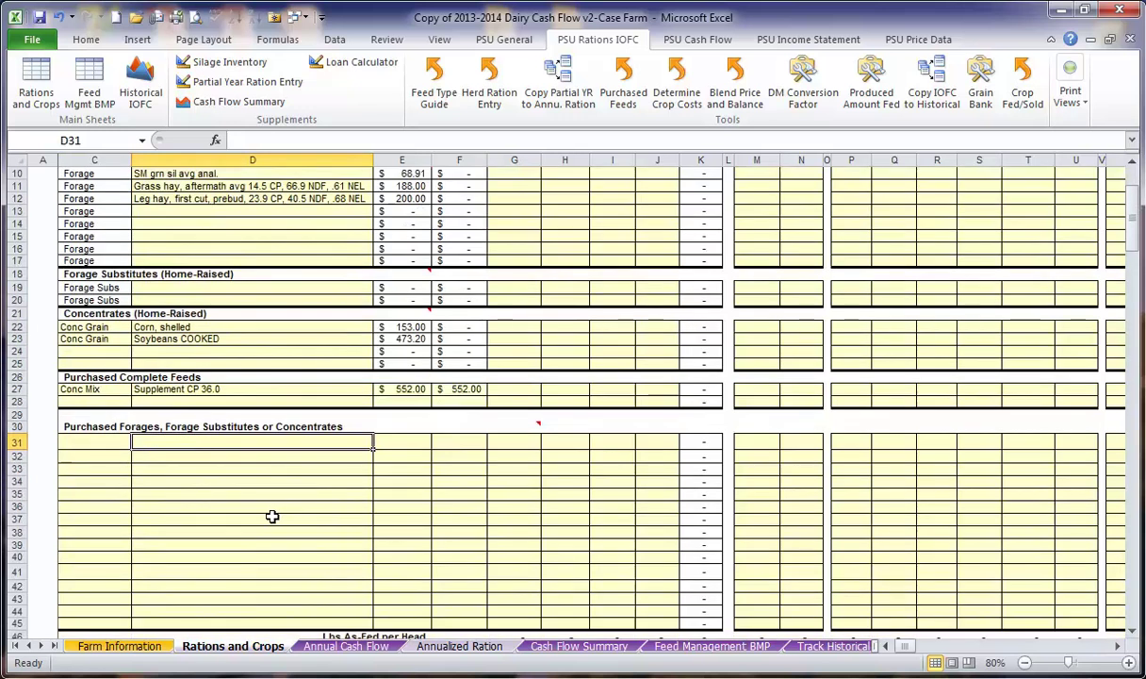
type("Co")
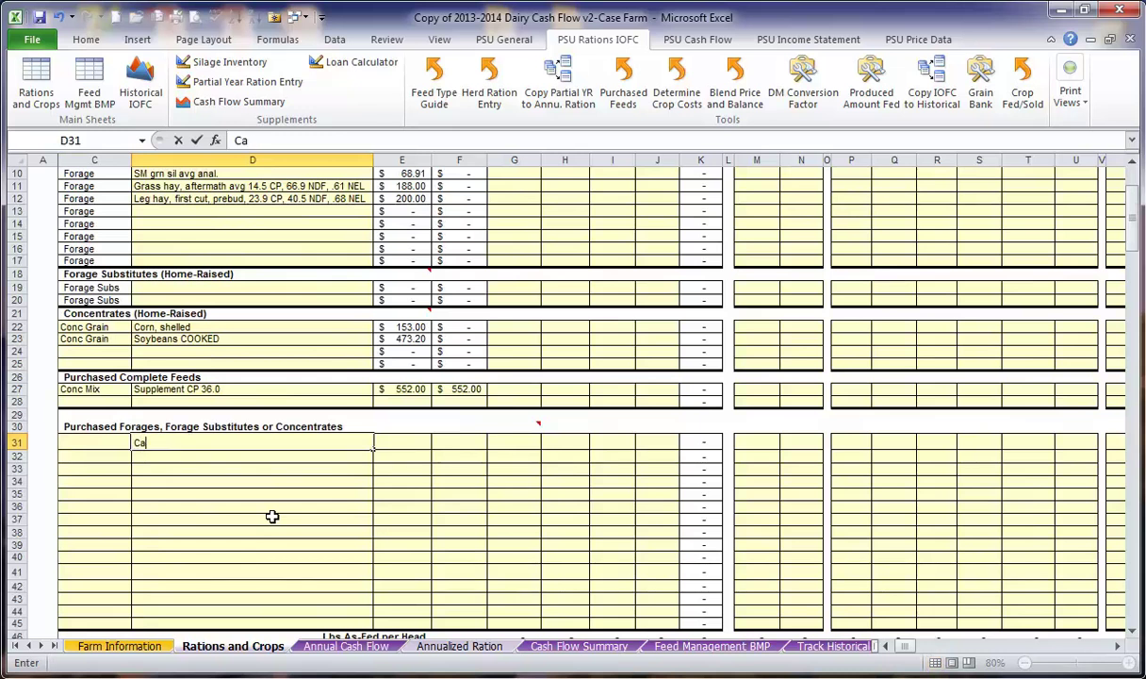
type("nola Meal")
key("Return")
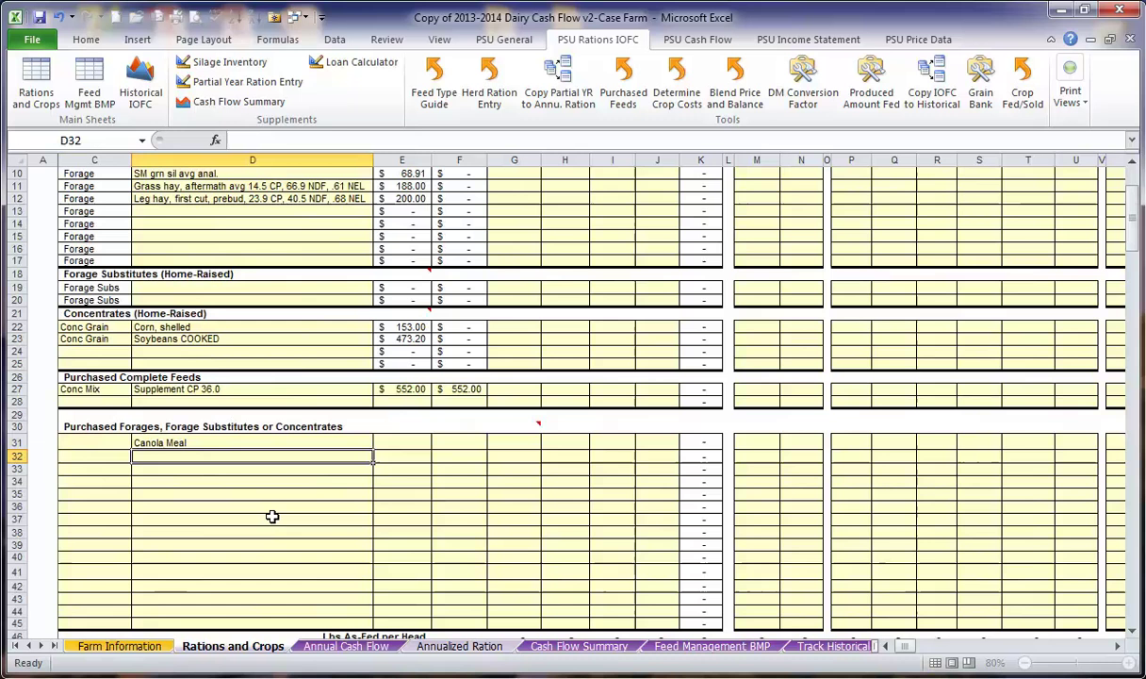
type("cot")
key("BackSpace")
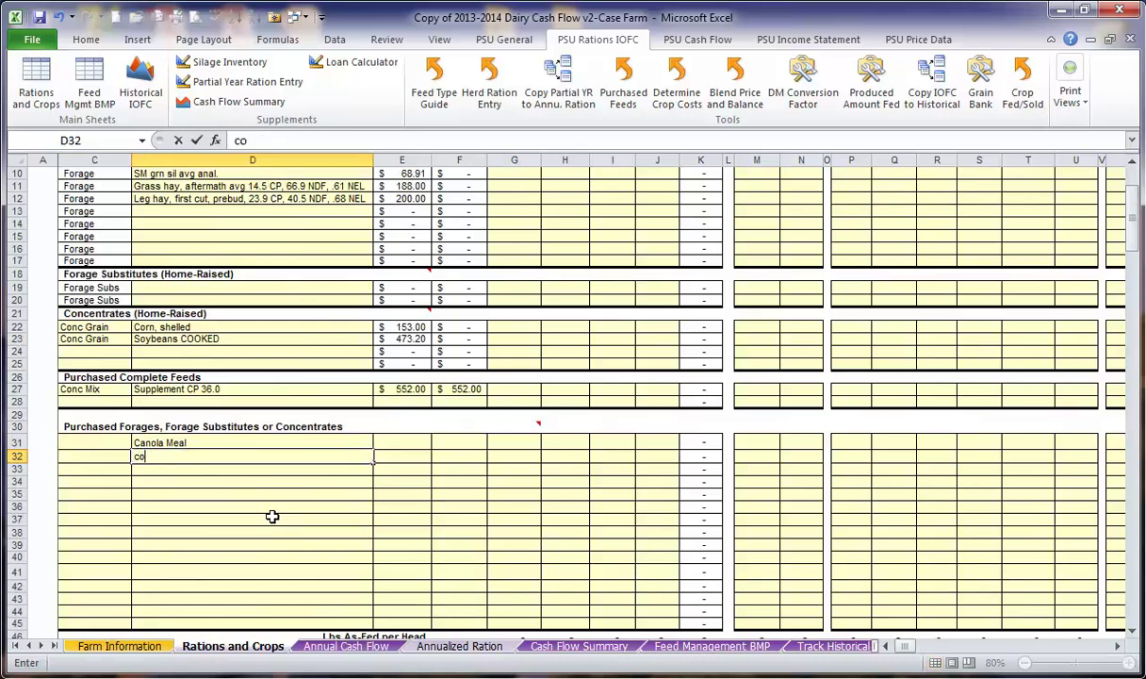
key("BackSpace")
key("BackSpace")
type("Cottonseed")
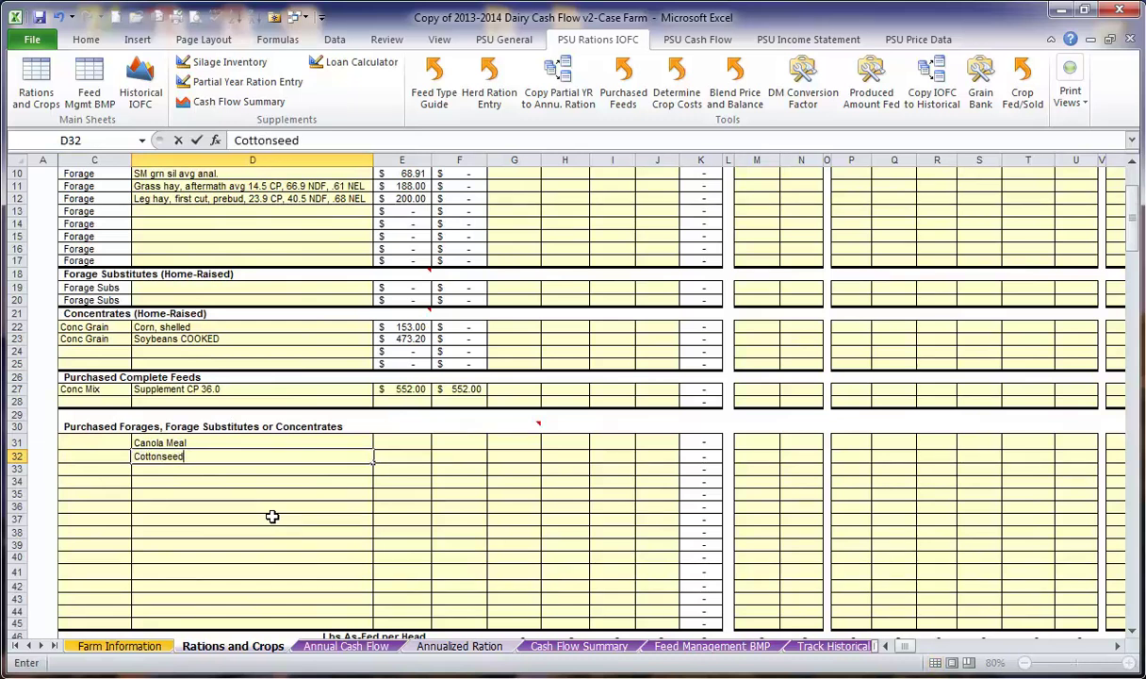
key("Return")
- Enter Dry Cow Mix, Milk Replacer, Calf Starter and Calf Grower as purchased feeds in rows 33 to 36
type("Dry ")
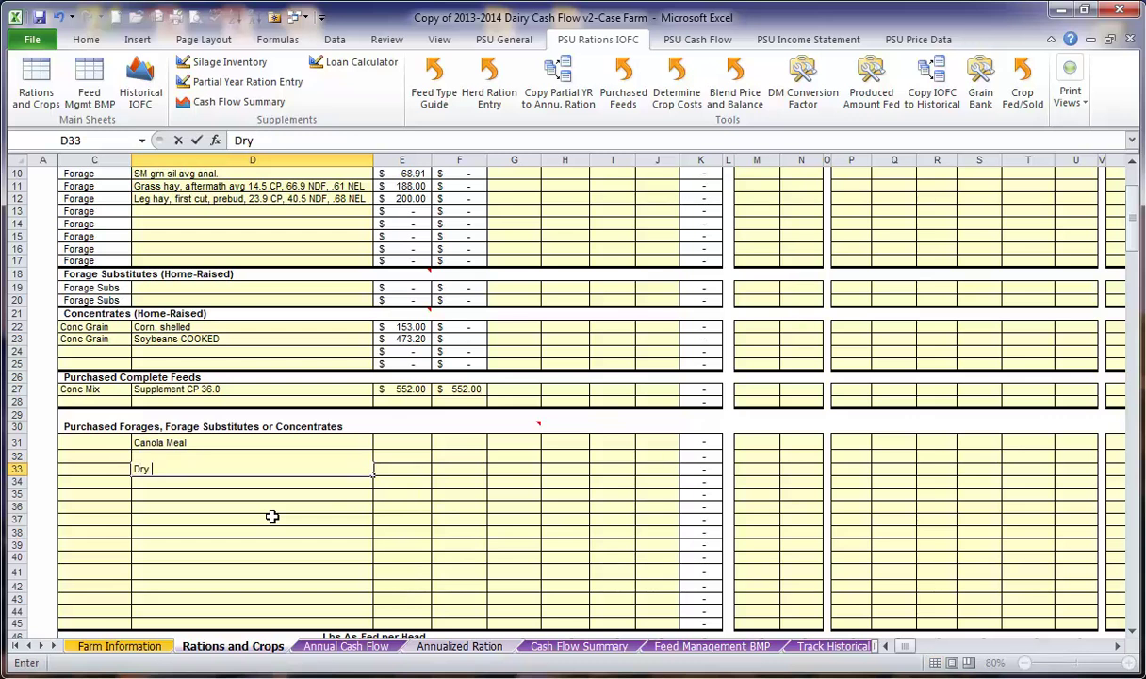
type("Cow Mix")
key("Return")
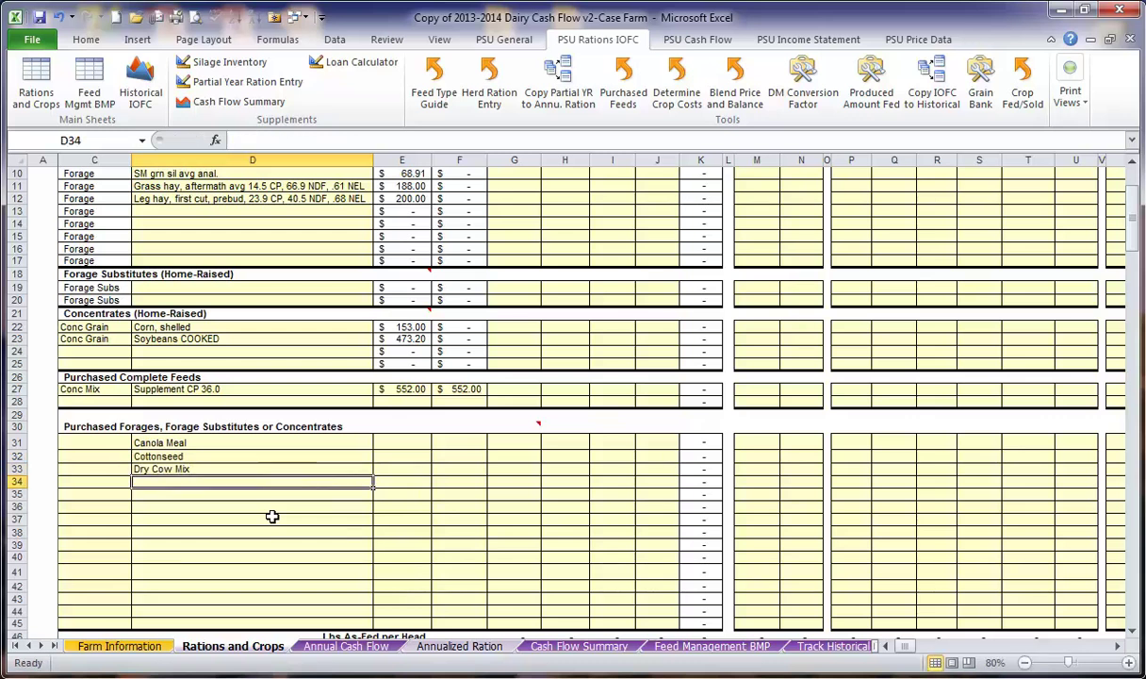
type("Milk R")
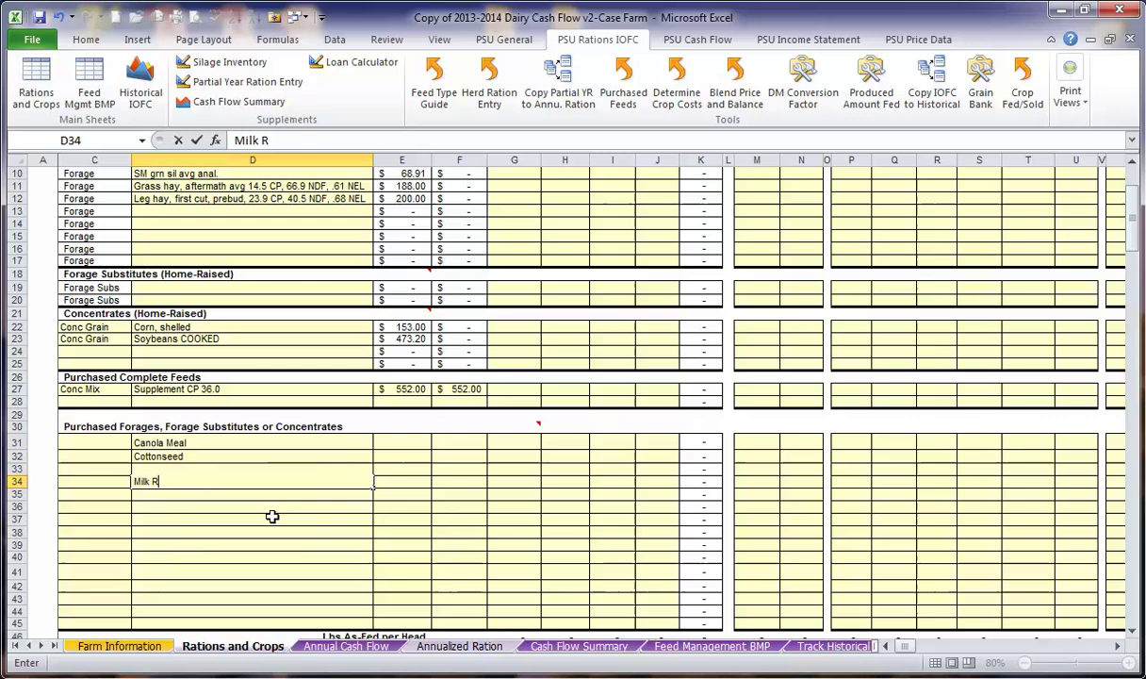
type("eplacer")
key("Return")
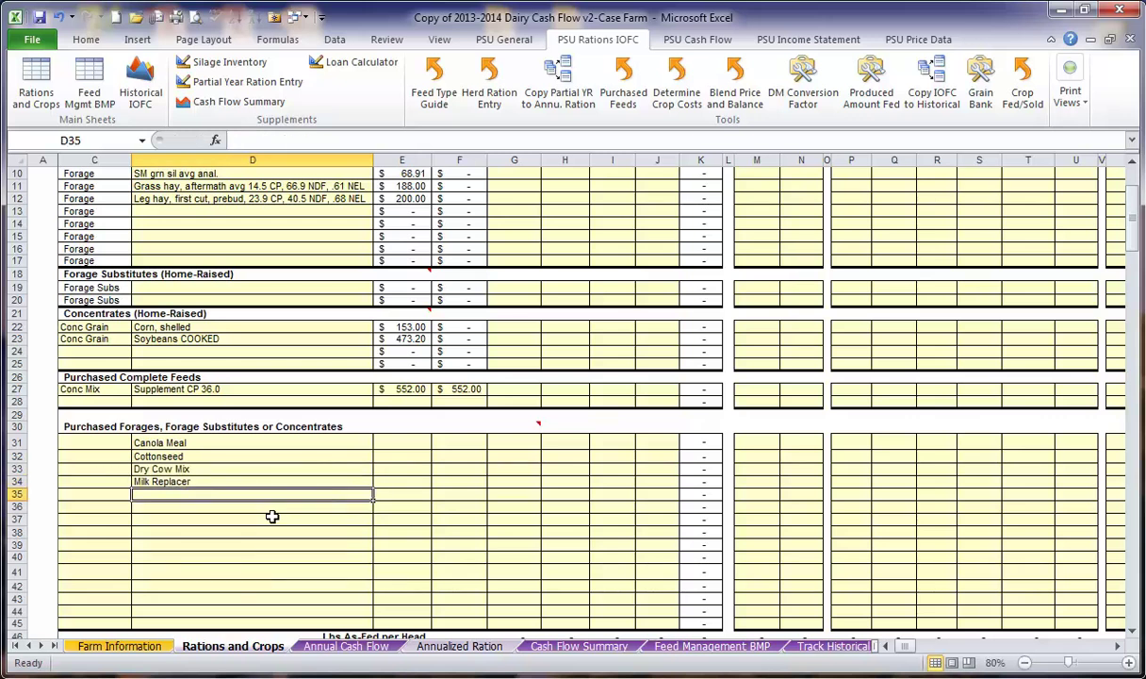
type("Calf Starter")
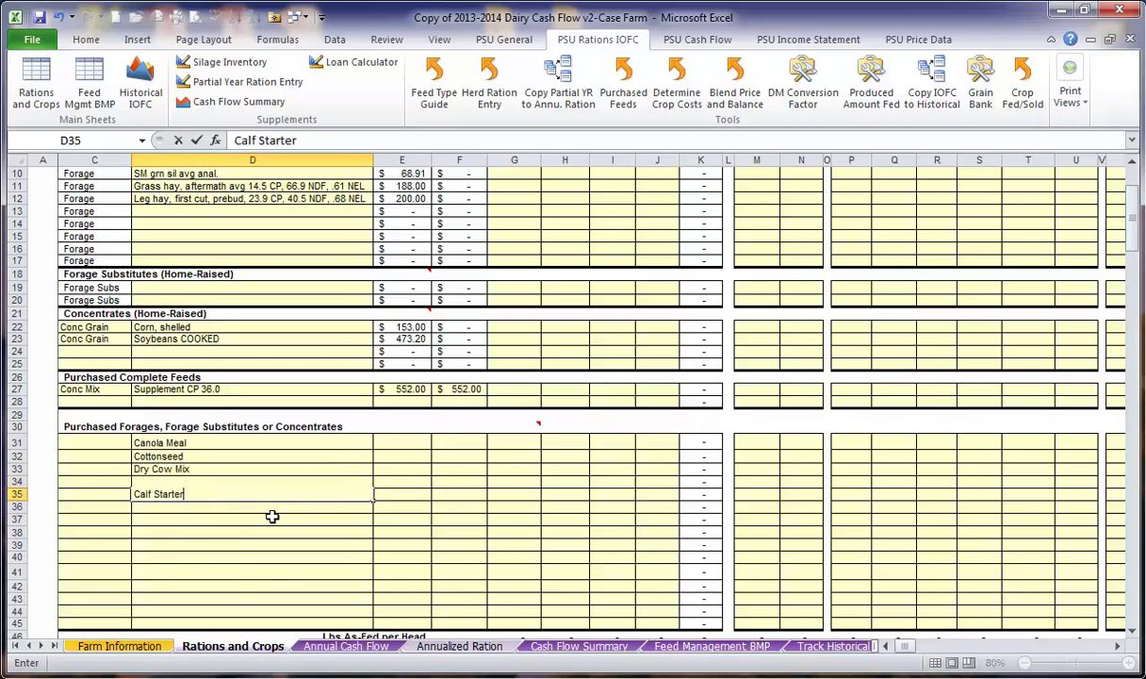
key("Return")
type("F")
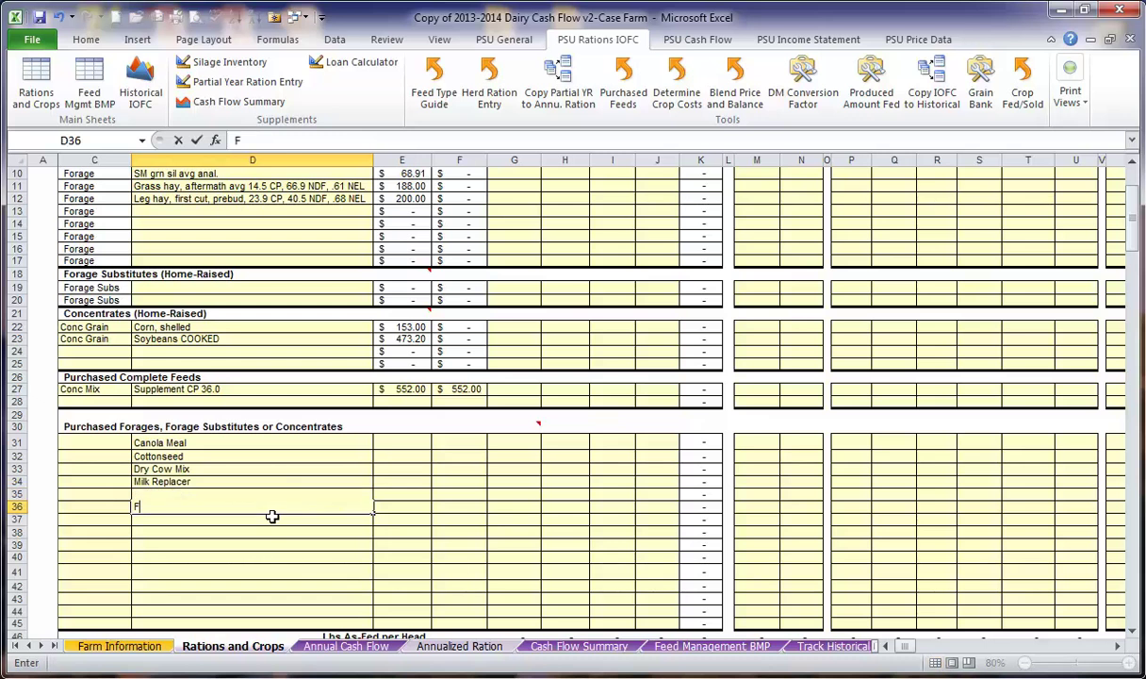
type("alf Grower")
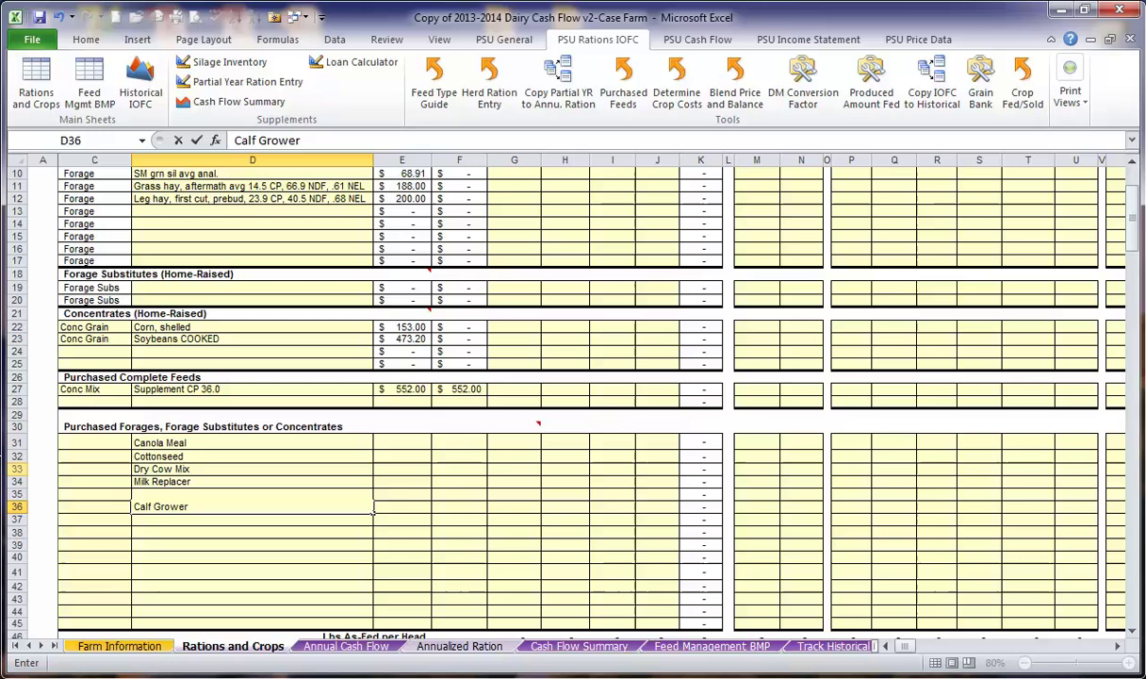
- Set the feed type of the purchased Canola Meal to By-Product
left_click(104, 441)
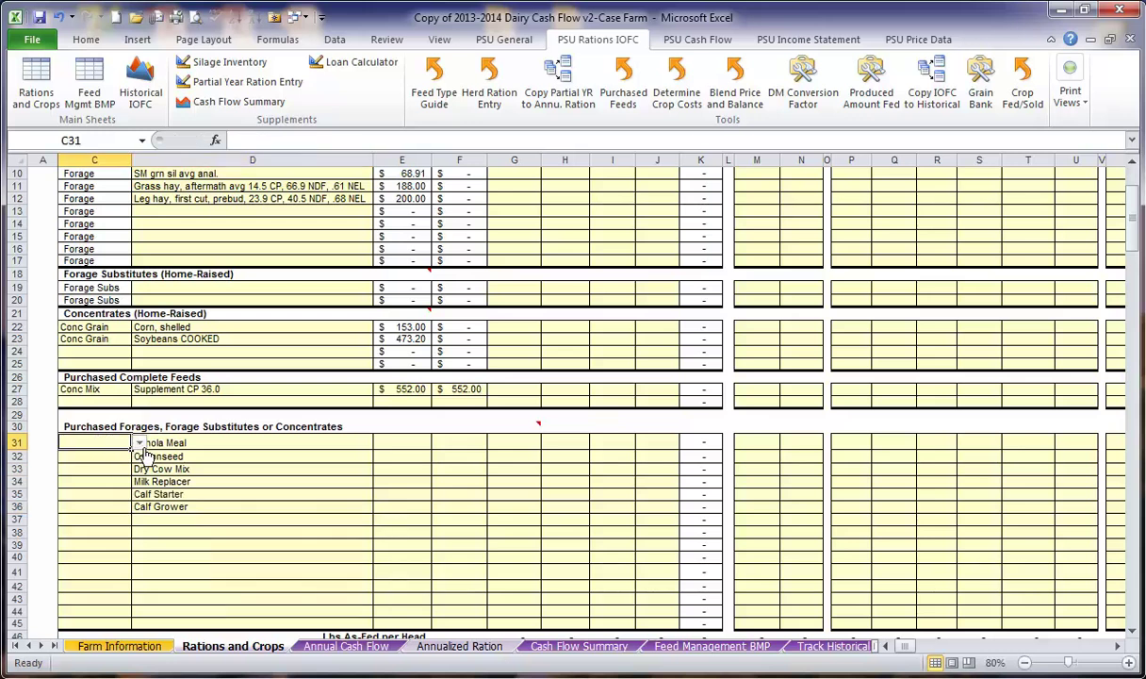
left_click(138, 444)
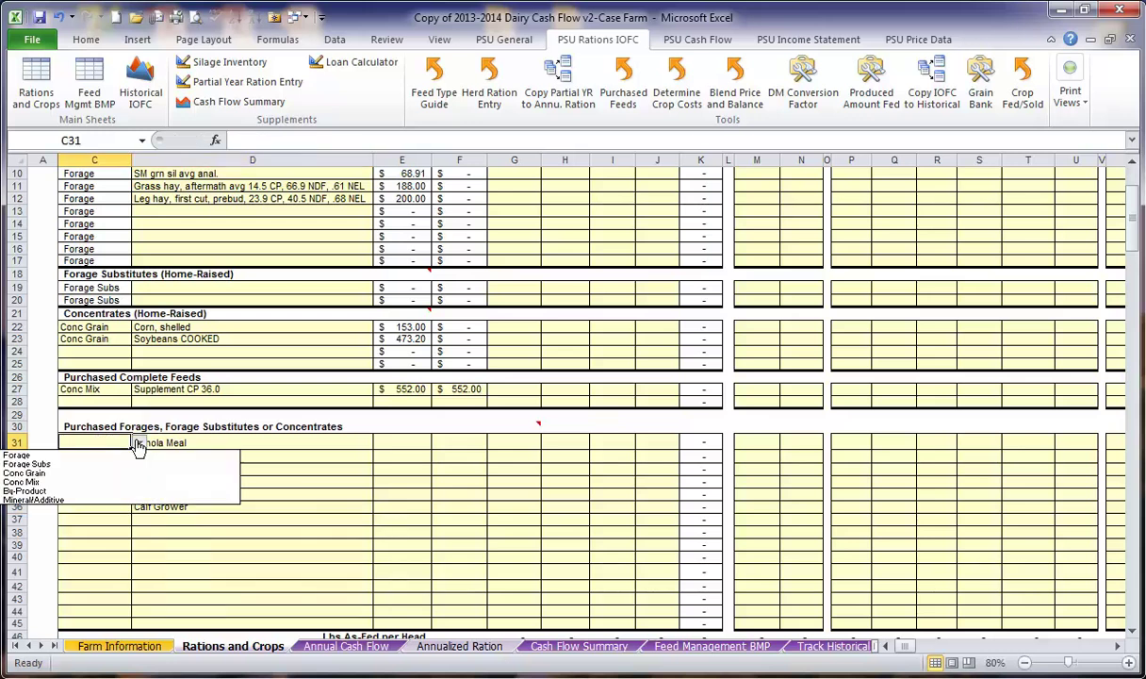
left_click(117, 490)
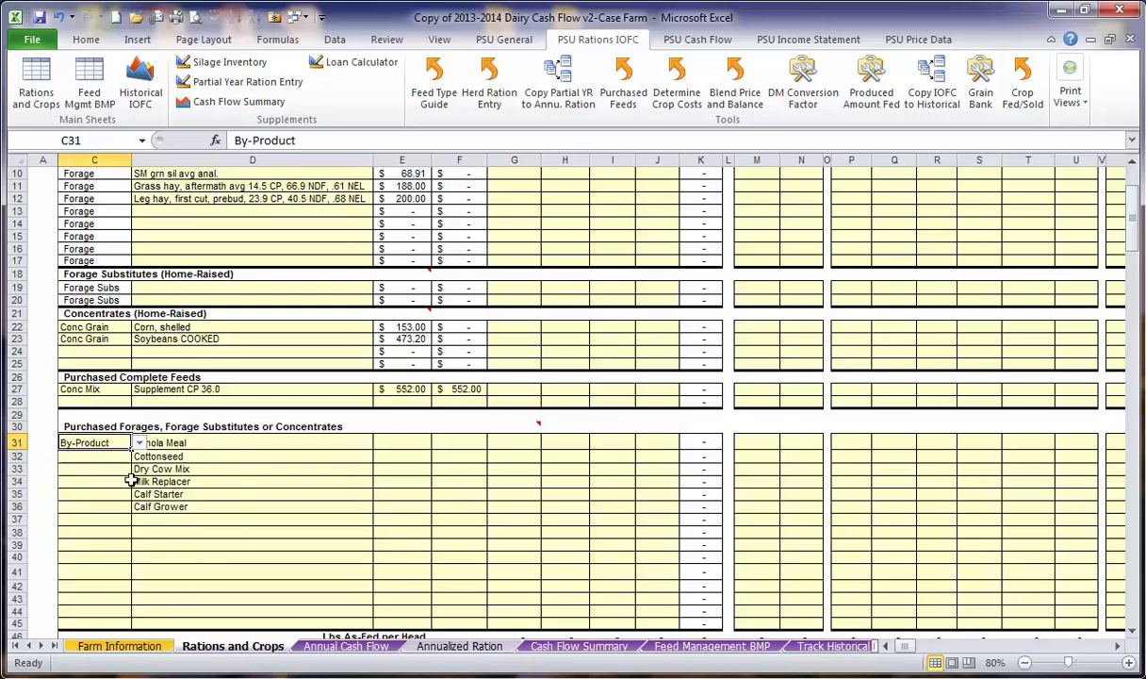
- Read the Feed Type Guide's definitions and examples for each feed category, and close the guide
left_click(432, 83)
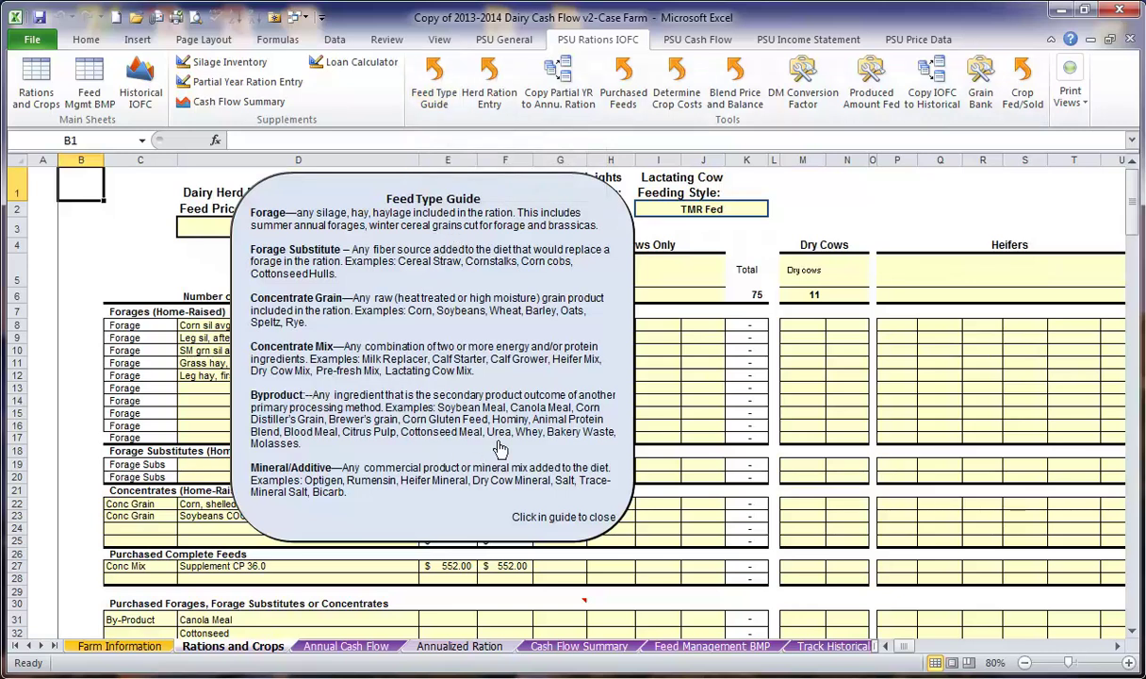
left_click(536, 335)
scroll(363, 426, "down", 2)
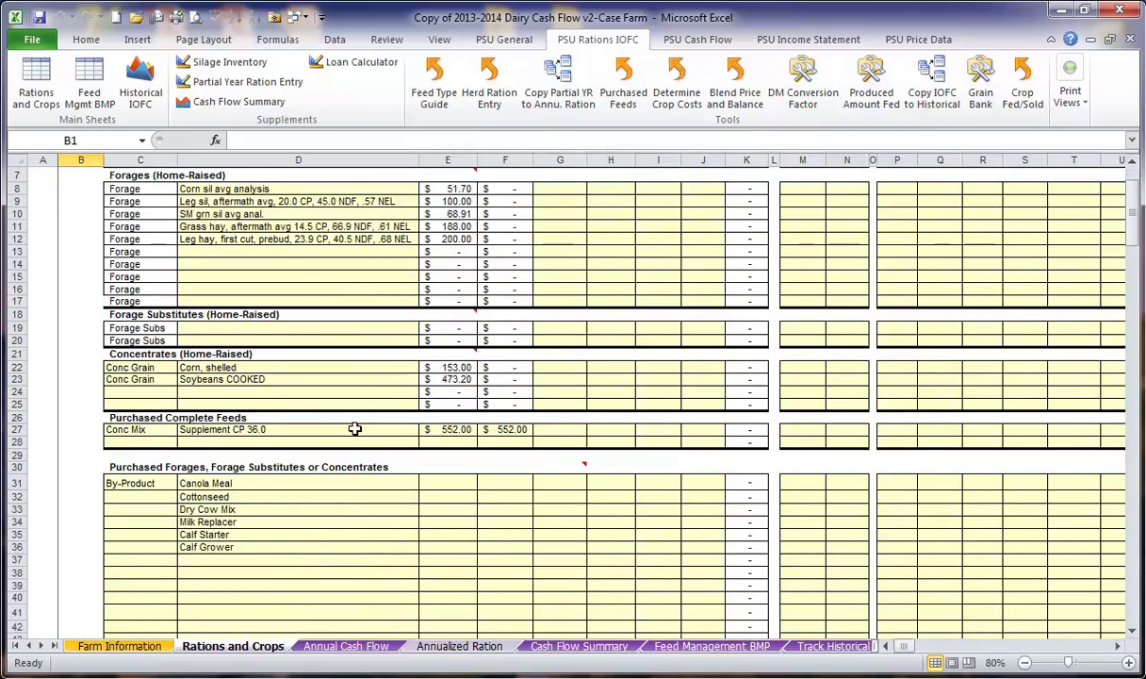
- Set the feed type of the purchased Cottonseed to By-Product
left_click(159, 497)
left_click(184, 497)
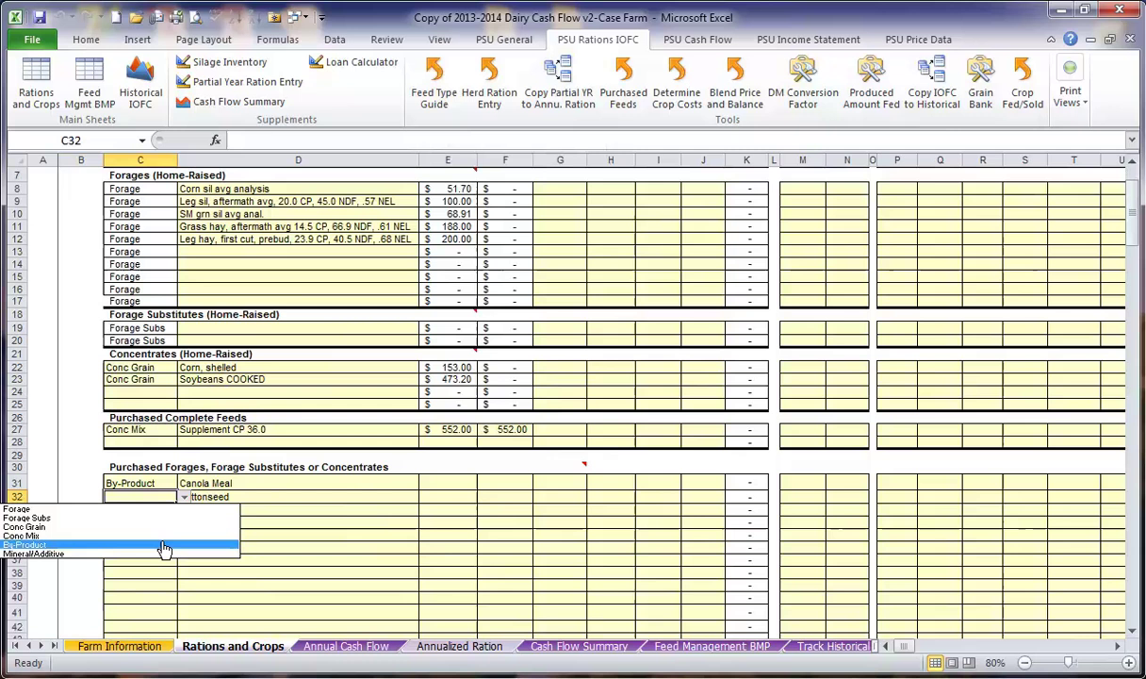
left_click(164, 545)
- Set the feed type of the purchased Dry Cow Mix in row 33 to Conc Mix
left_click(173, 510)
left_click(184, 510)
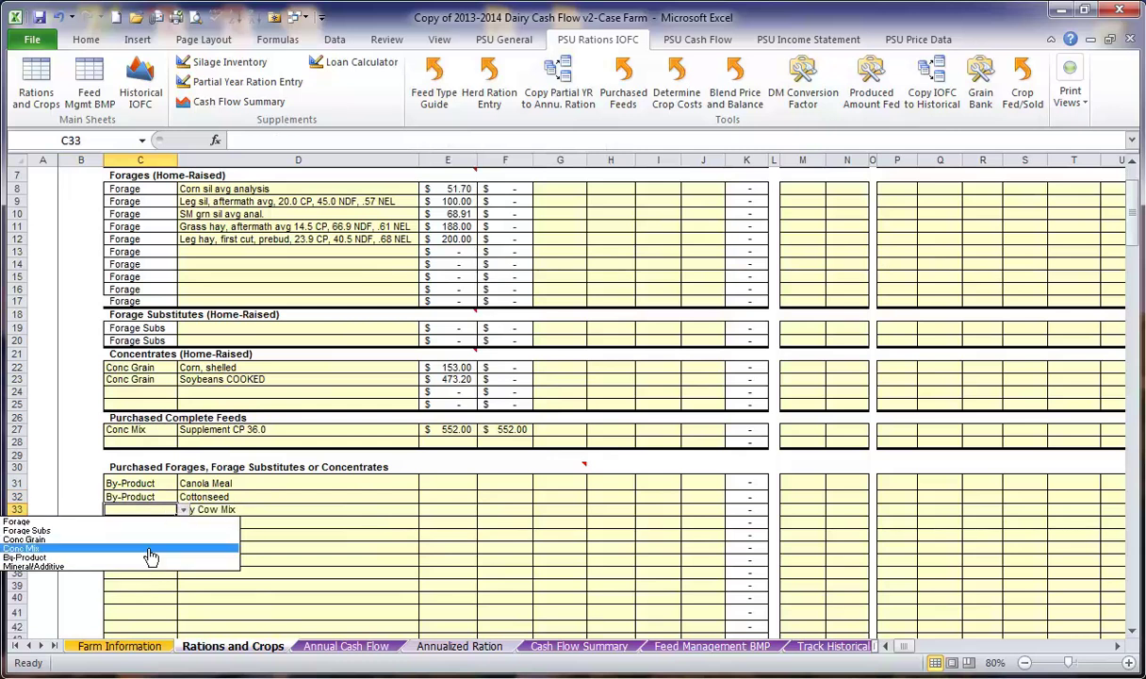
left_click(161, 524)
key("ctrl+z")
left_click(184, 510)
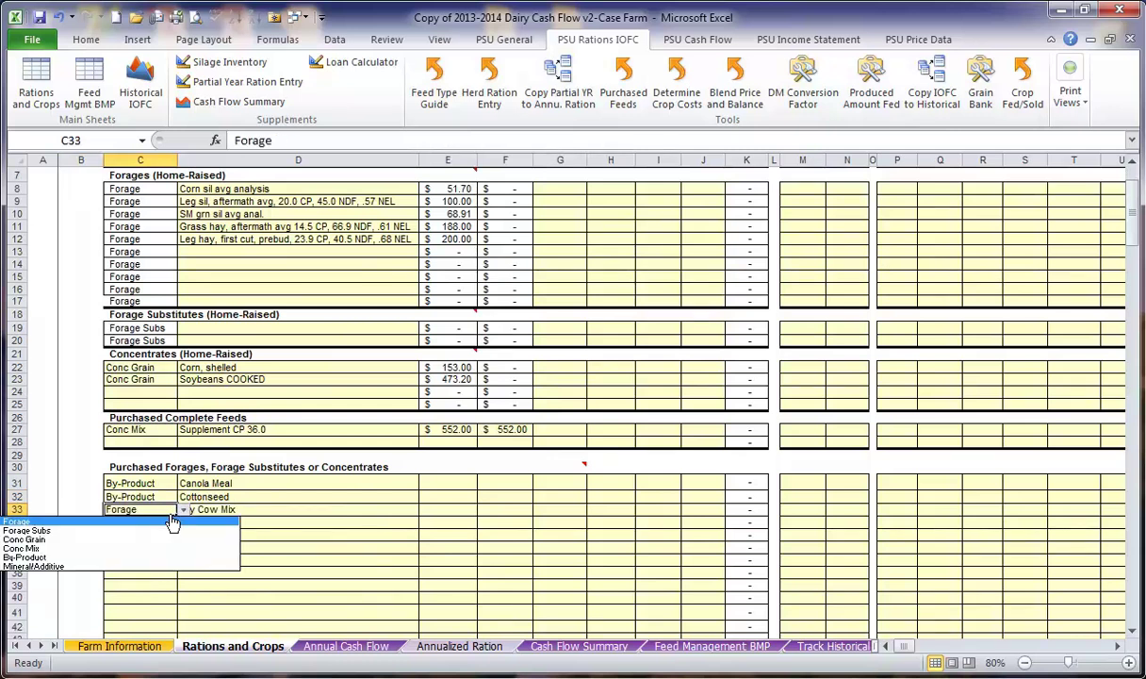
left_click(154, 559)
- Set the feed type of the purchased Milk Replacer, Calf Starter and Calf Grower to Conc Mix
left_click(155, 523)
left_click(184, 522)
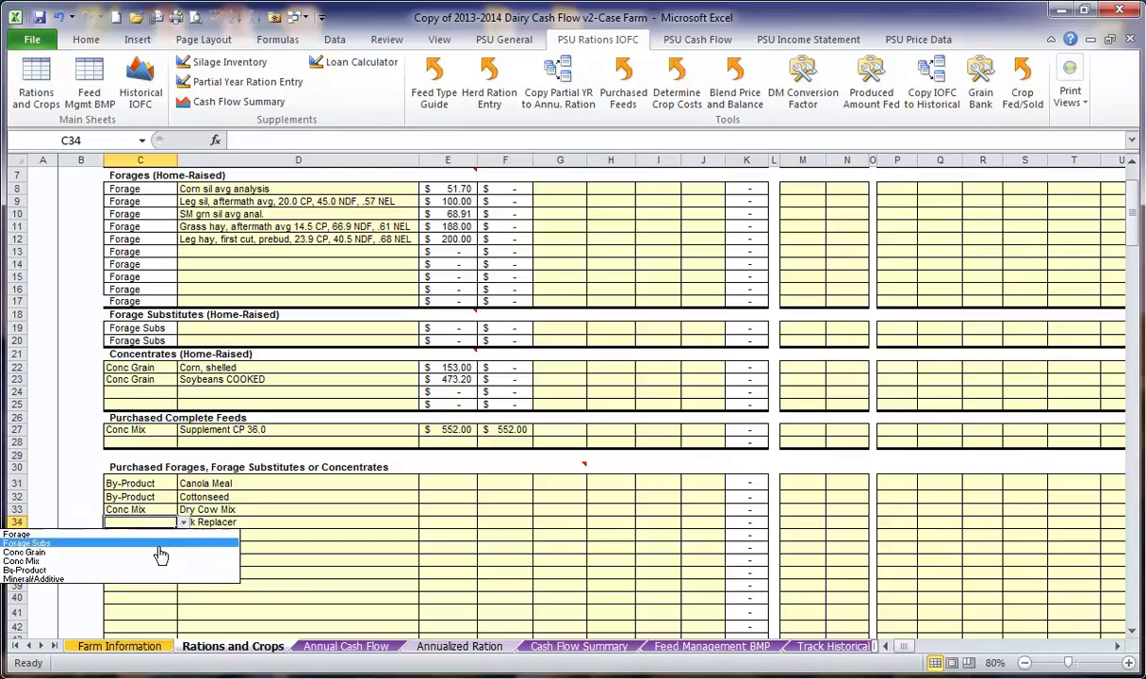
left_click(160, 560)
left_click(168, 535)
left_click(184, 535)
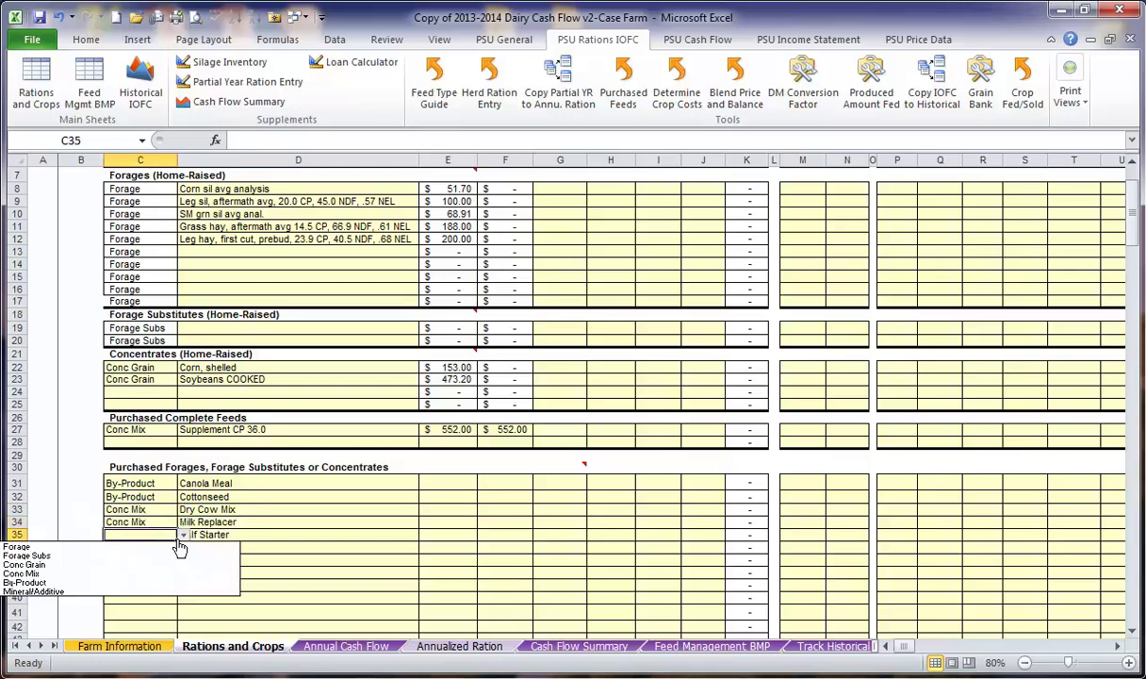
left_click(149, 579)
left_click(155, 547)
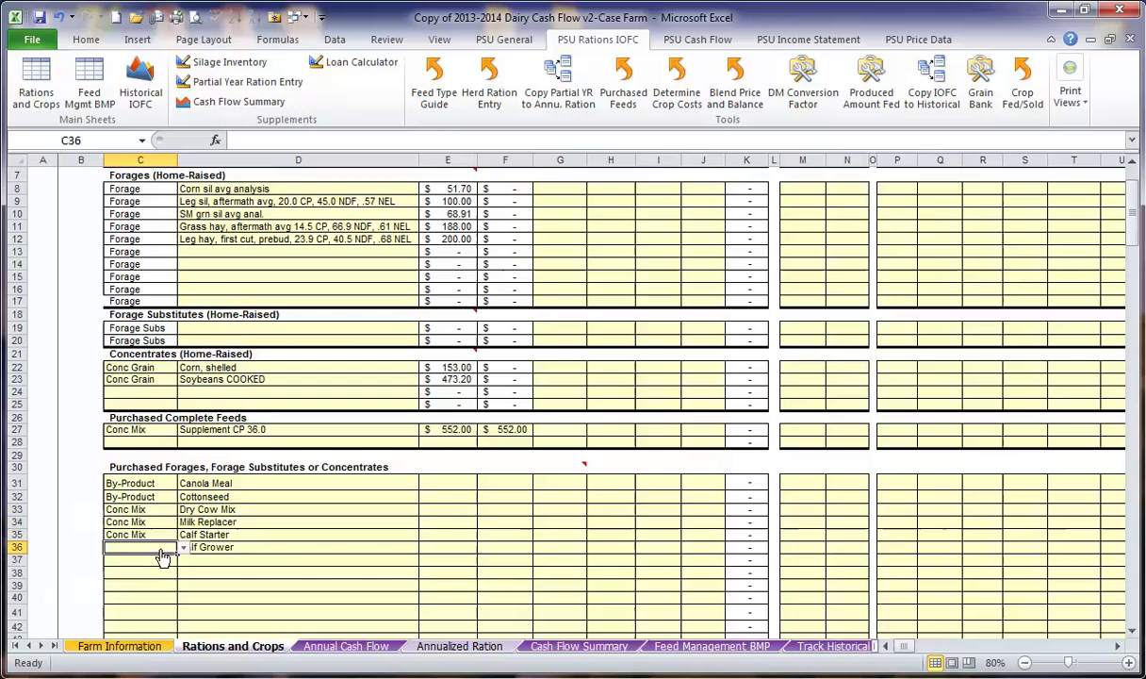
left_click(184, 547)
left_click(141, 585)
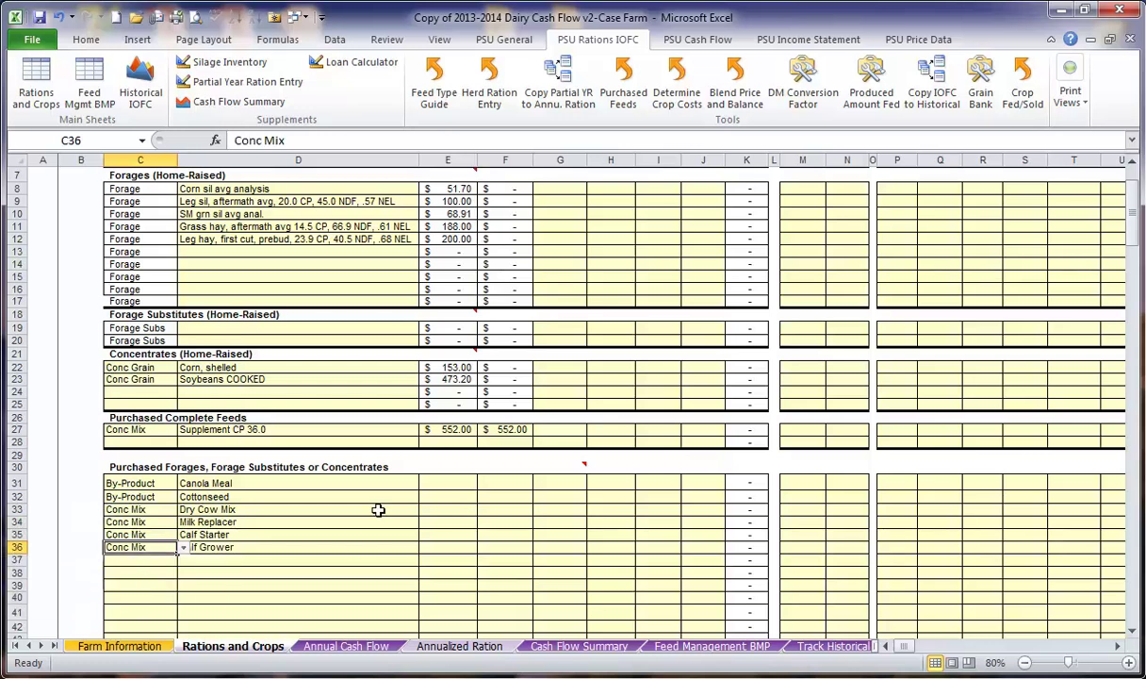
- Set both the market and farm blend prices of the purchased Canola Meal to $436 per ton
left_click(443, 482)
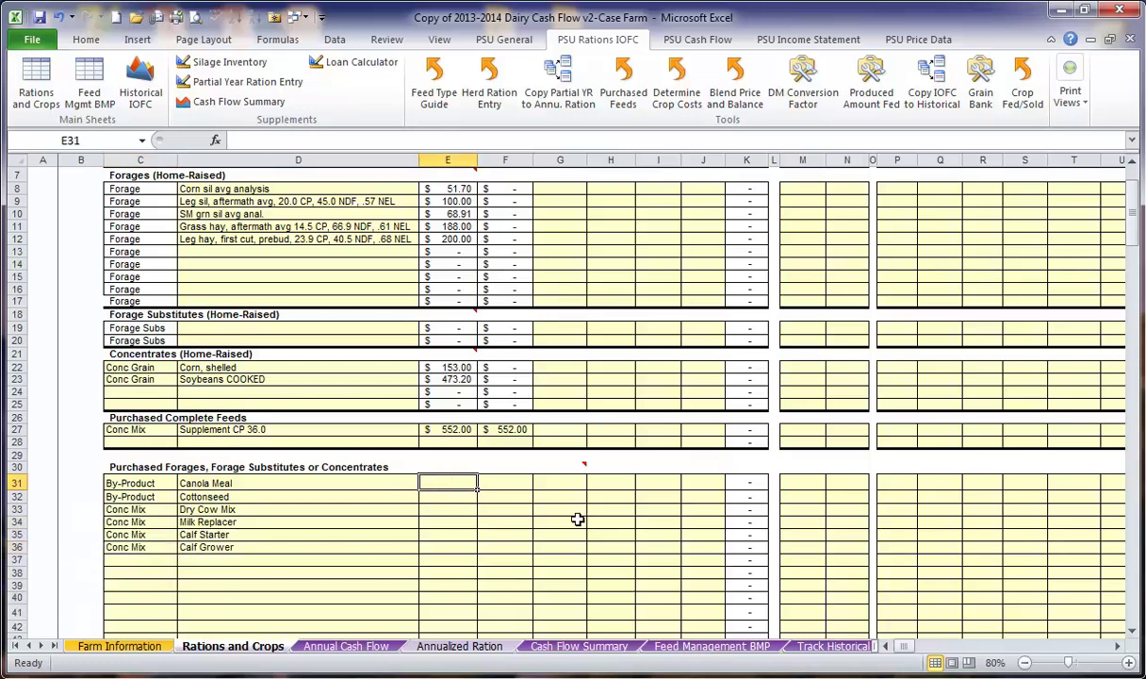
type("436")
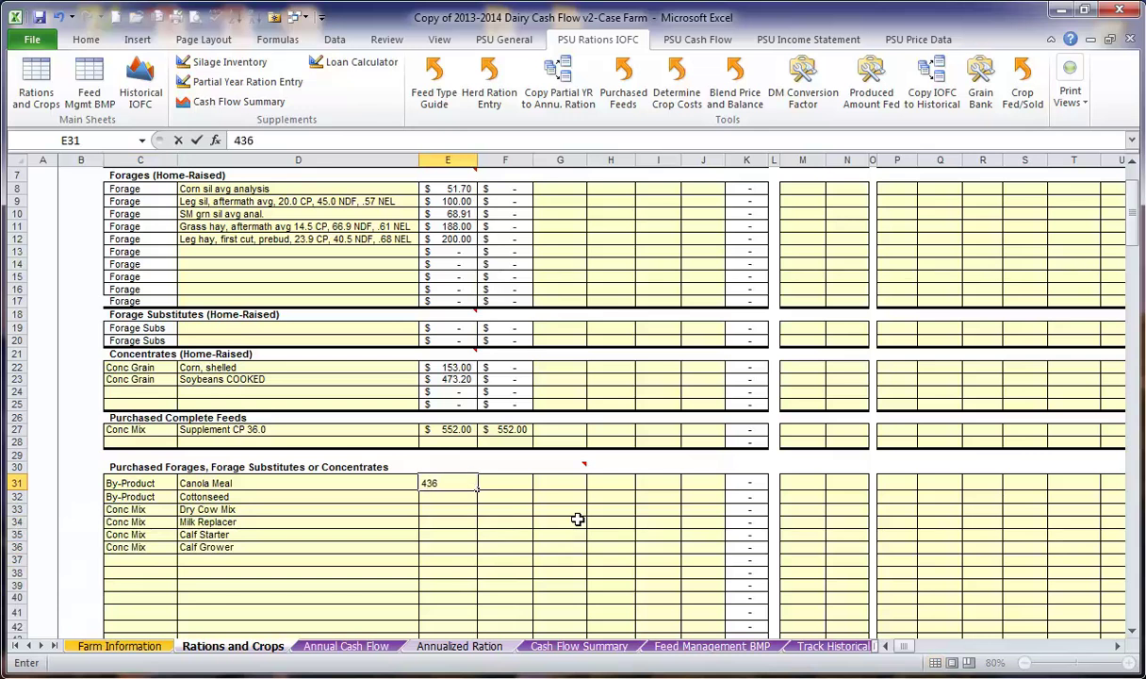
key("Tab")
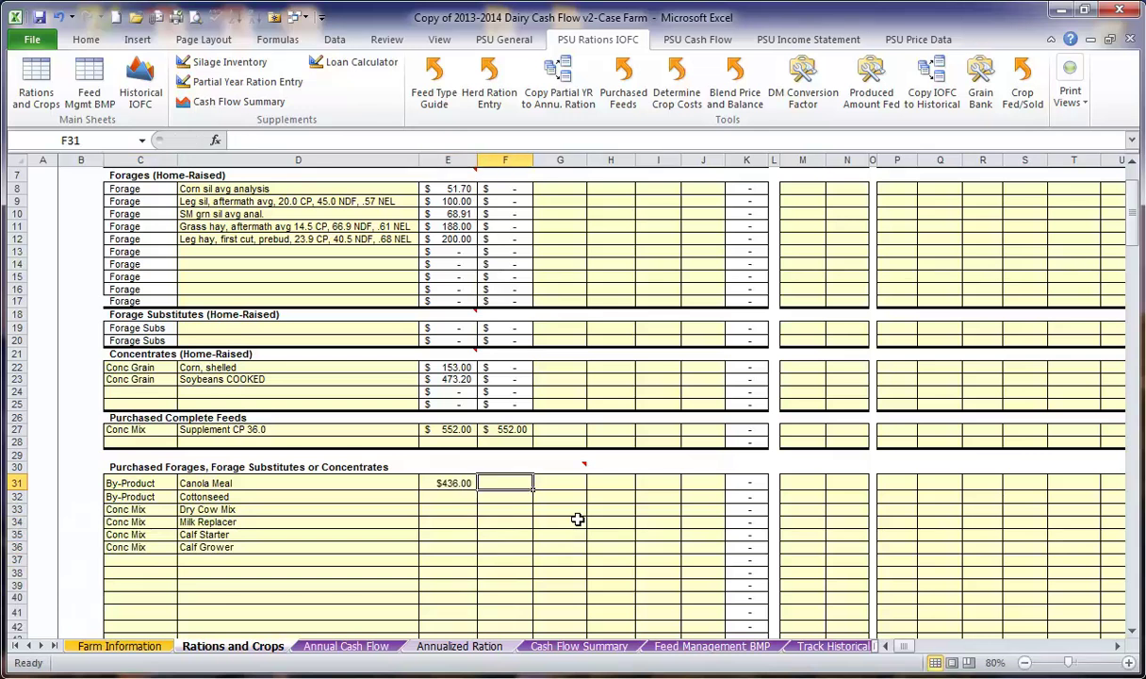
type("436")
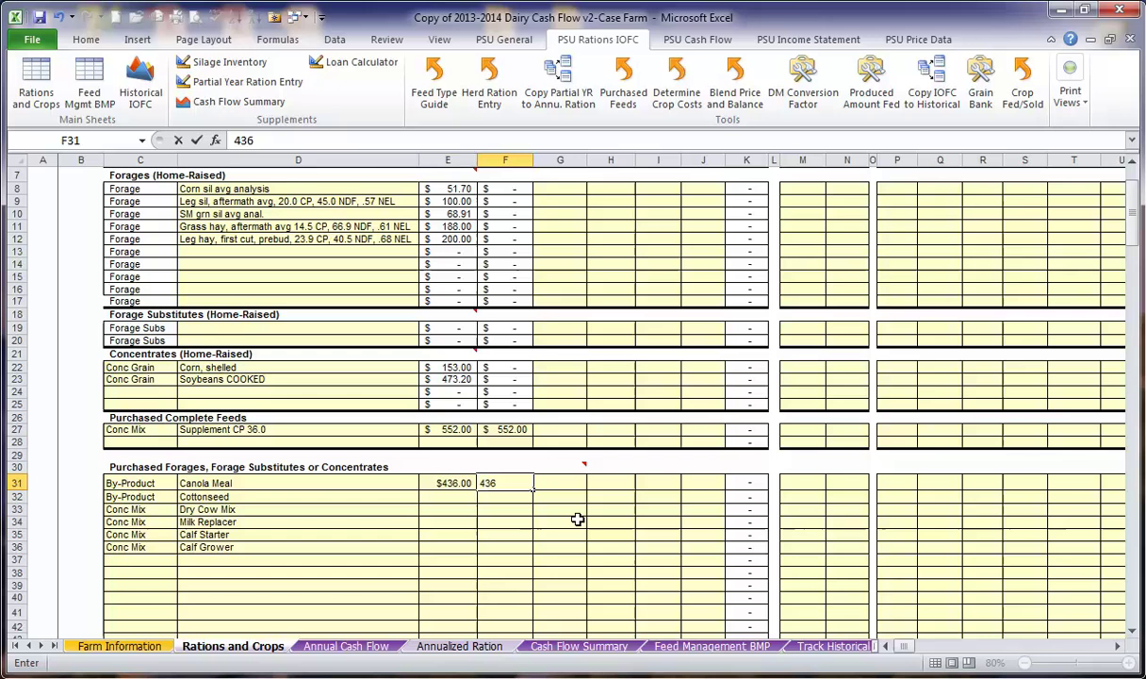
key("Return")
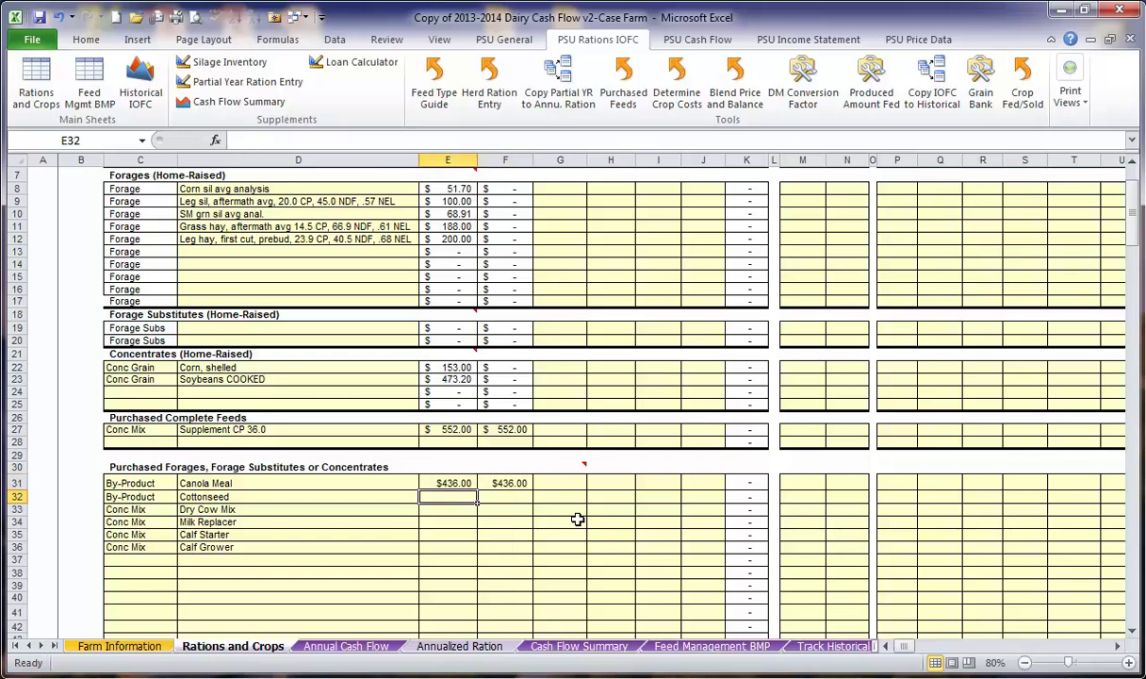
- Set both the market and farm blend prices of the purchased Cottonseed to $321 per ton
type("32")
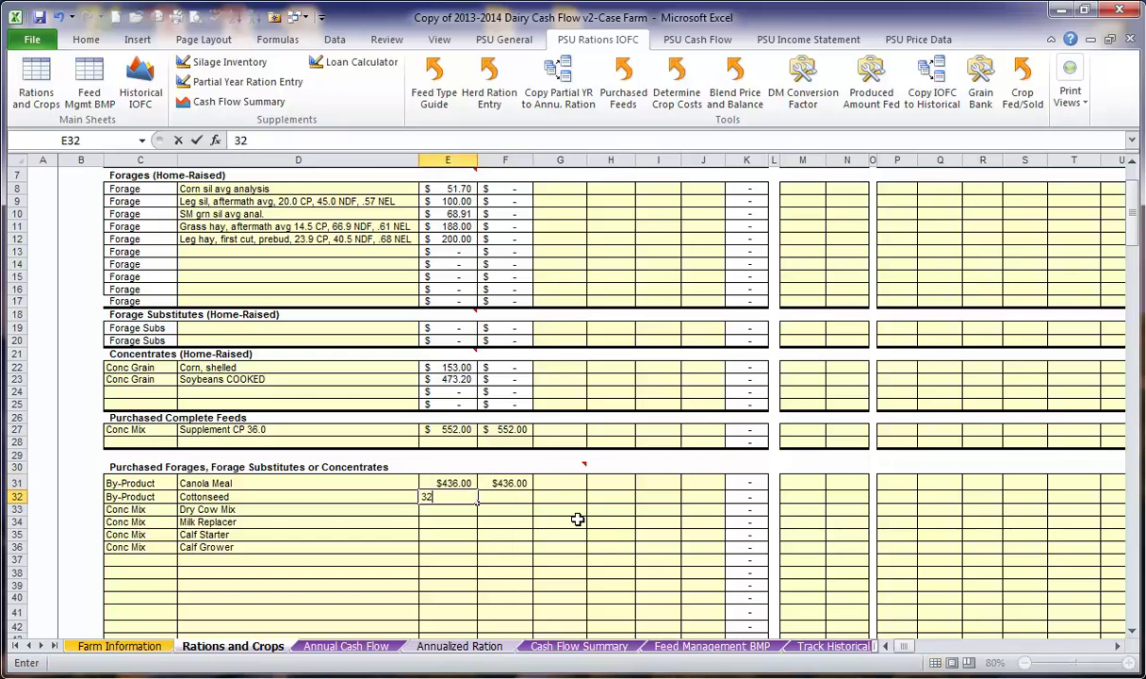
type("1`")
key("BackSpace")
key("Tab")
type("321")
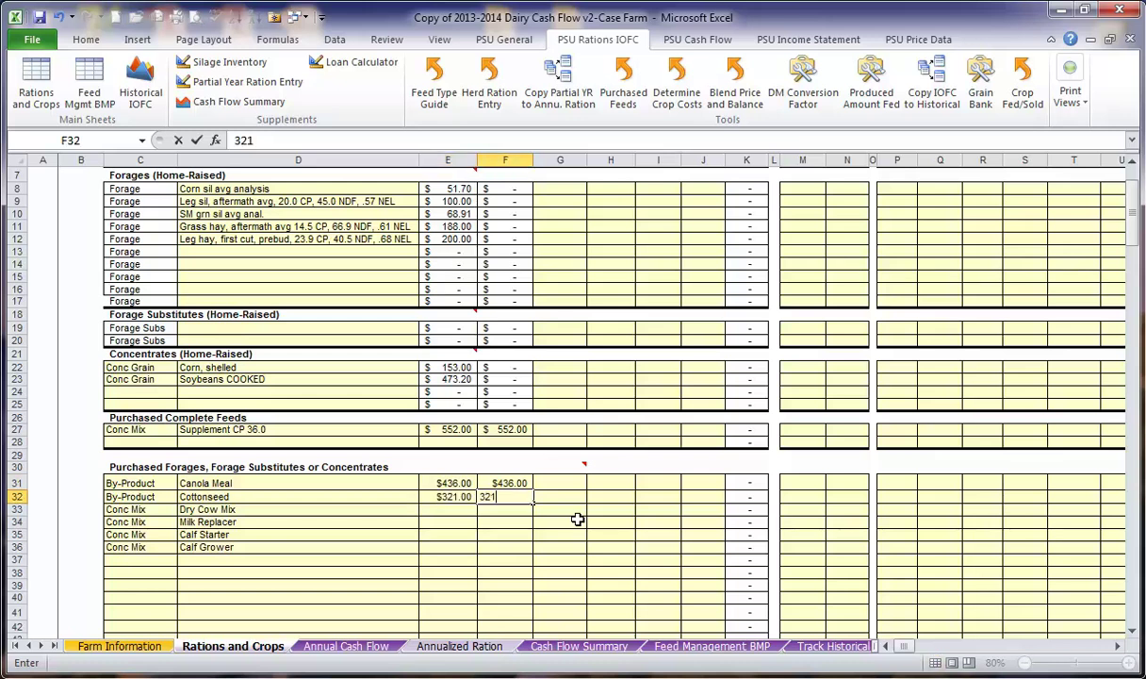
key("Return")
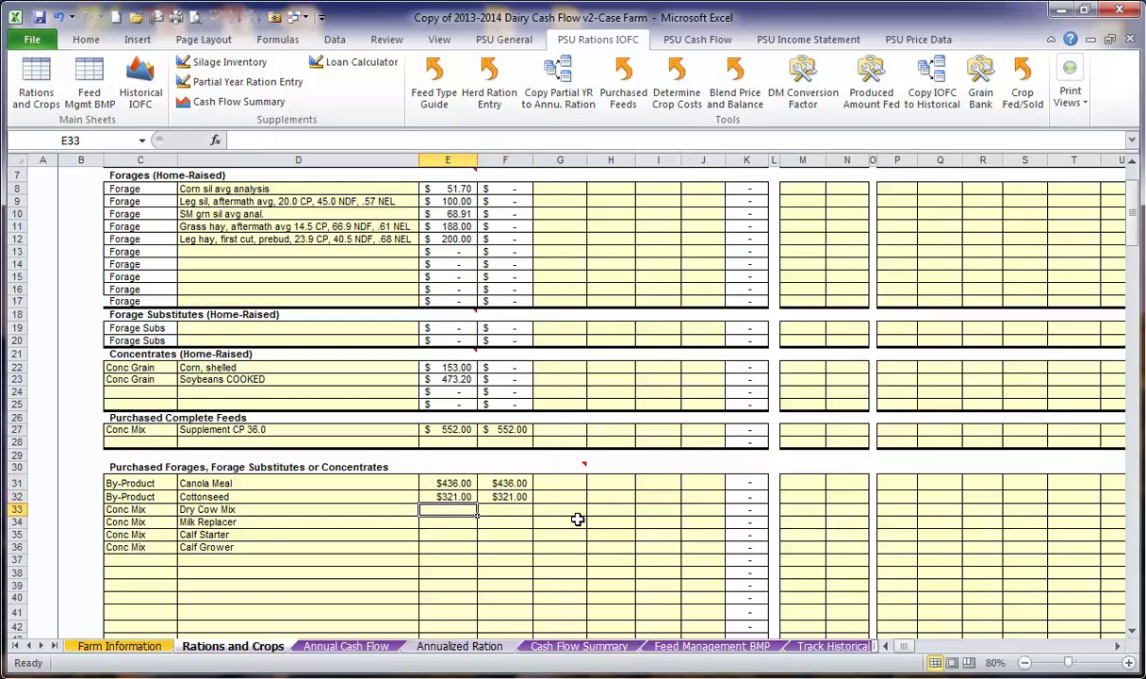
- Enter market and farm blend prices of $650 per ton for Dry Cow Mix and $3,100 per ton for Milk Replacer
type("650")
key("Tab")
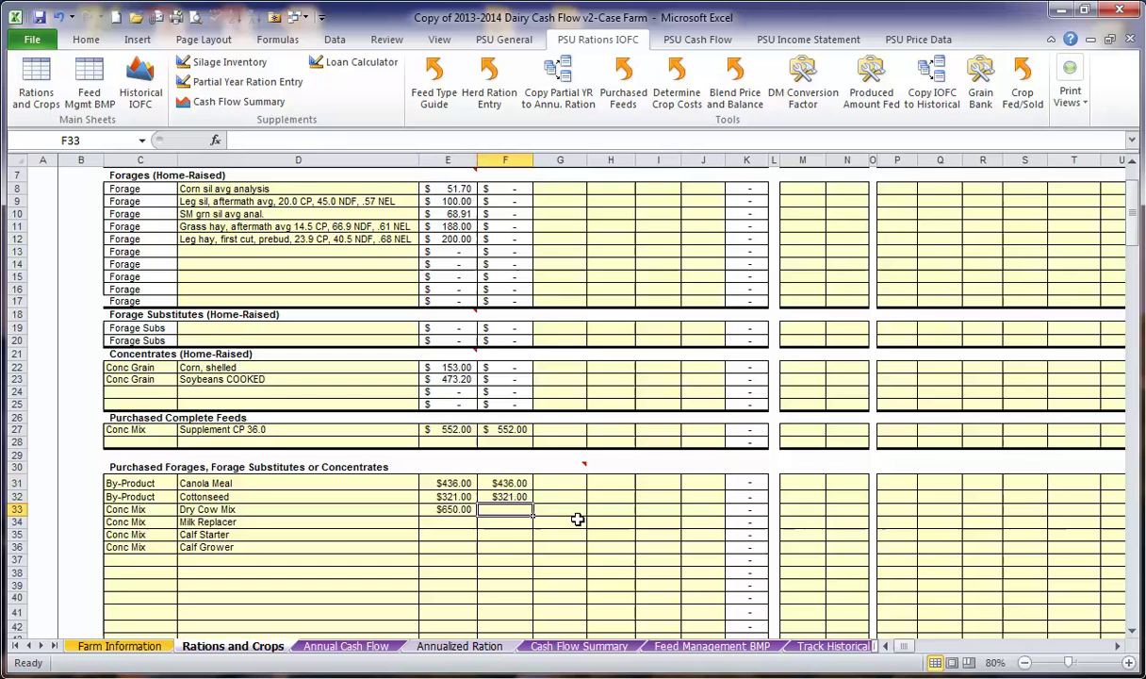
type("650")
key("Return")
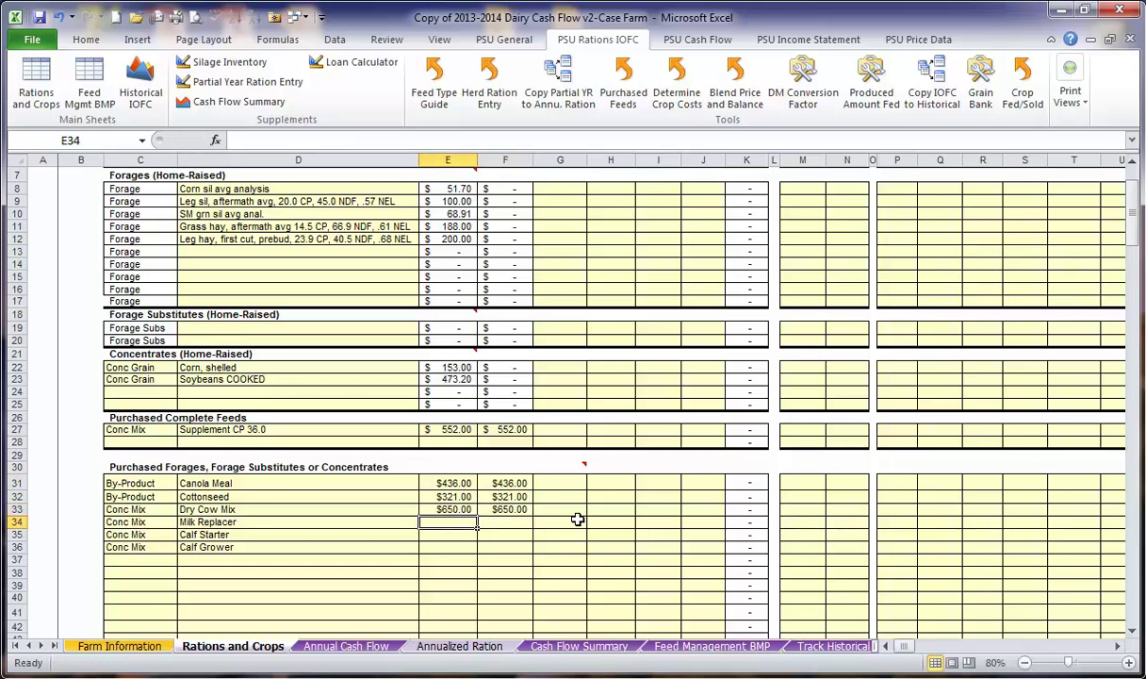
type("3100")
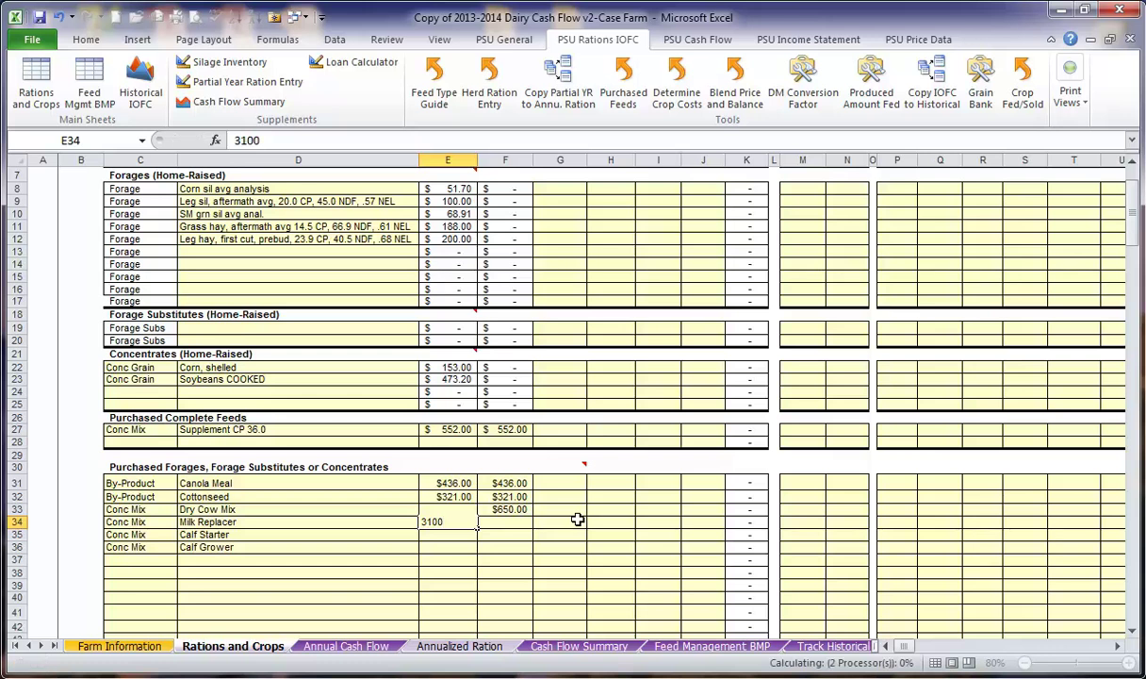
key("Tab")
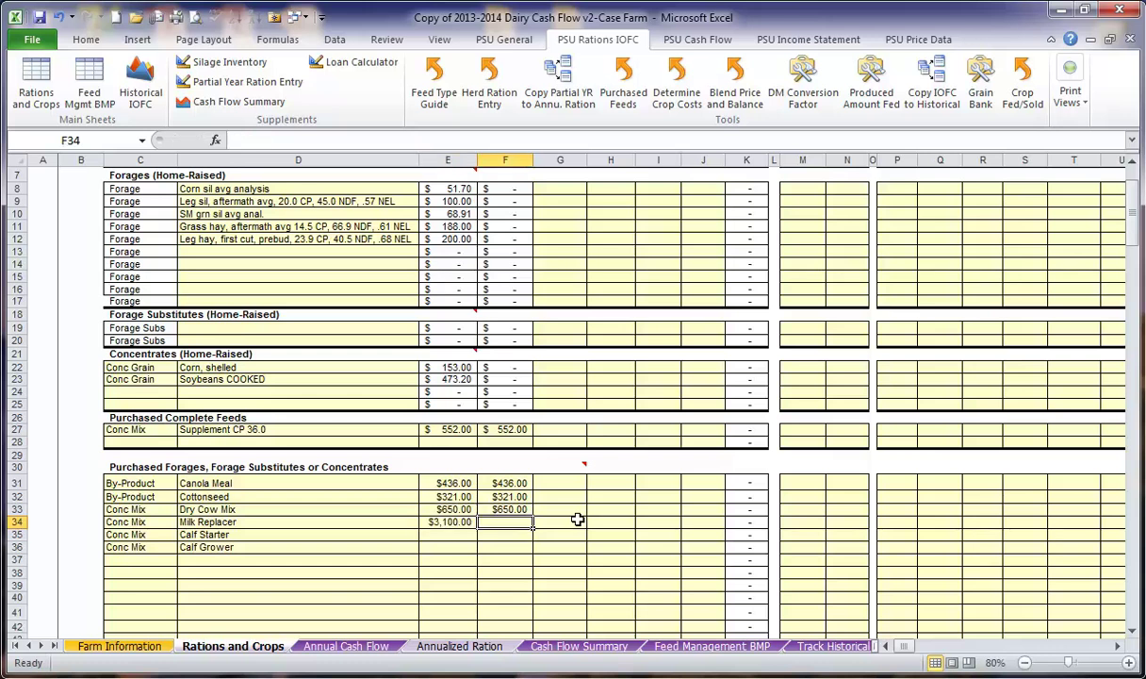
type("3,100")
key("Down")
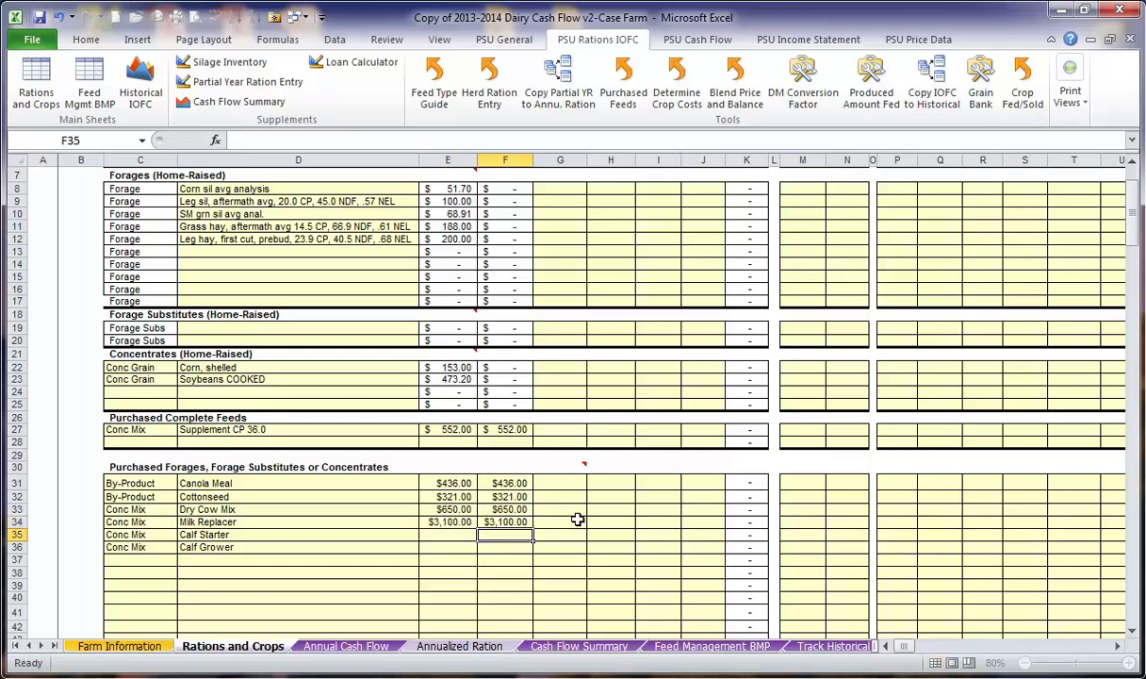
- Set both the market and farm blend prices of the purchased Calf Starter to $342 per ton
key("Left")
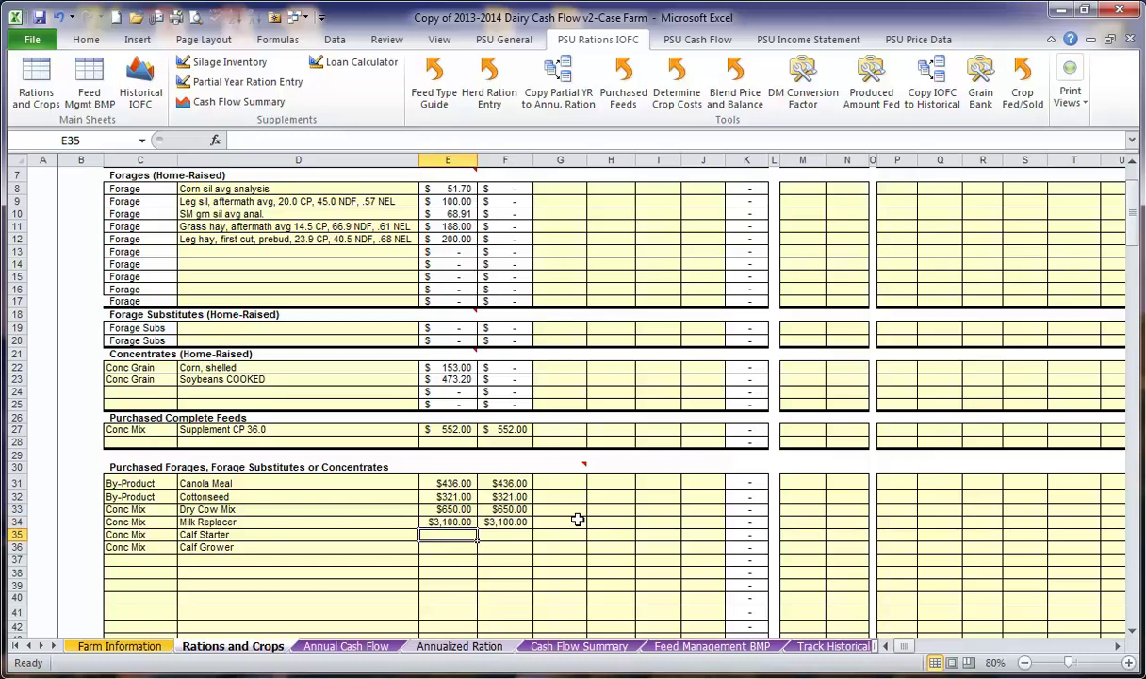
type("4")
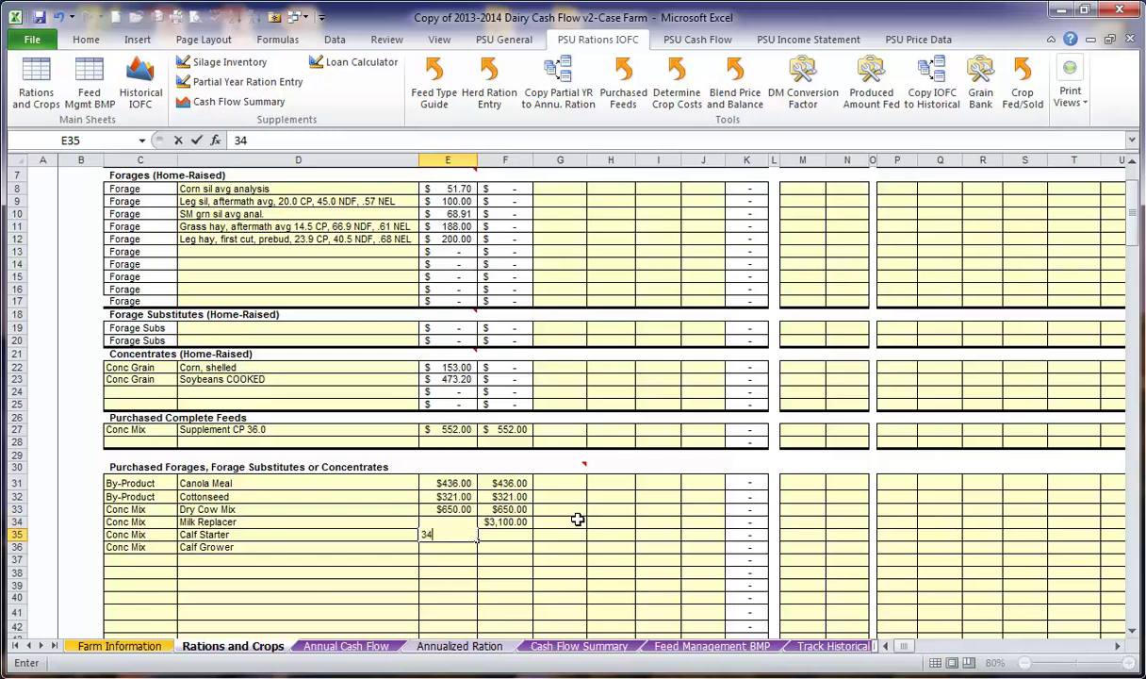
type("2")
key("Right")
type("3")
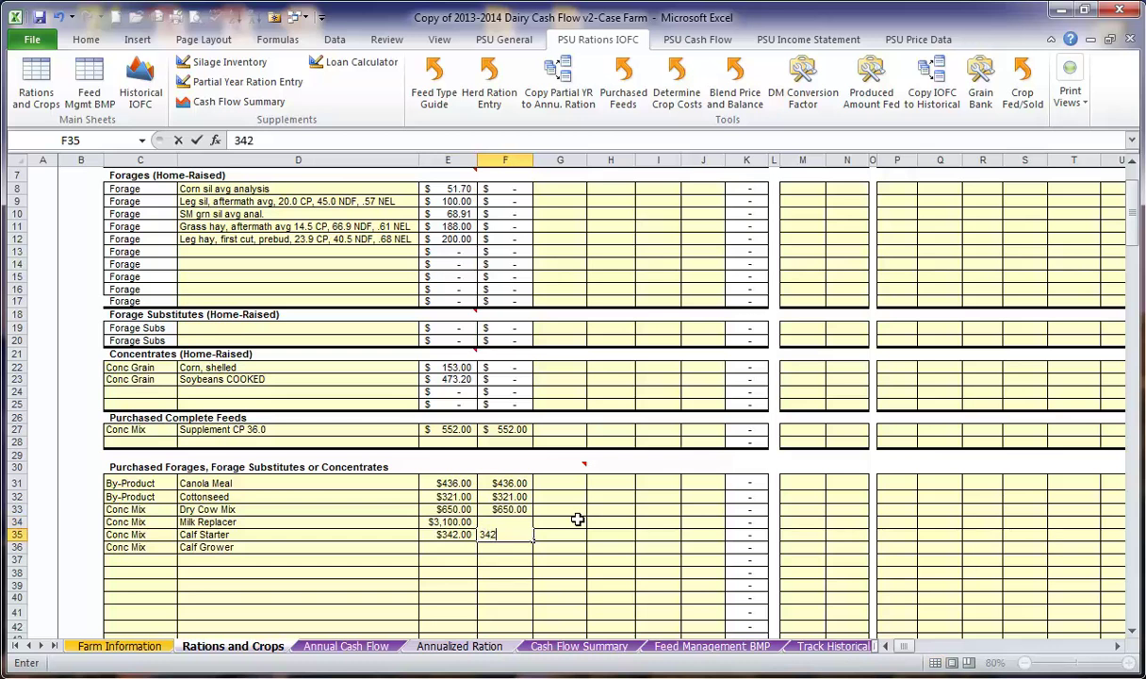
type("42")
key("Right")
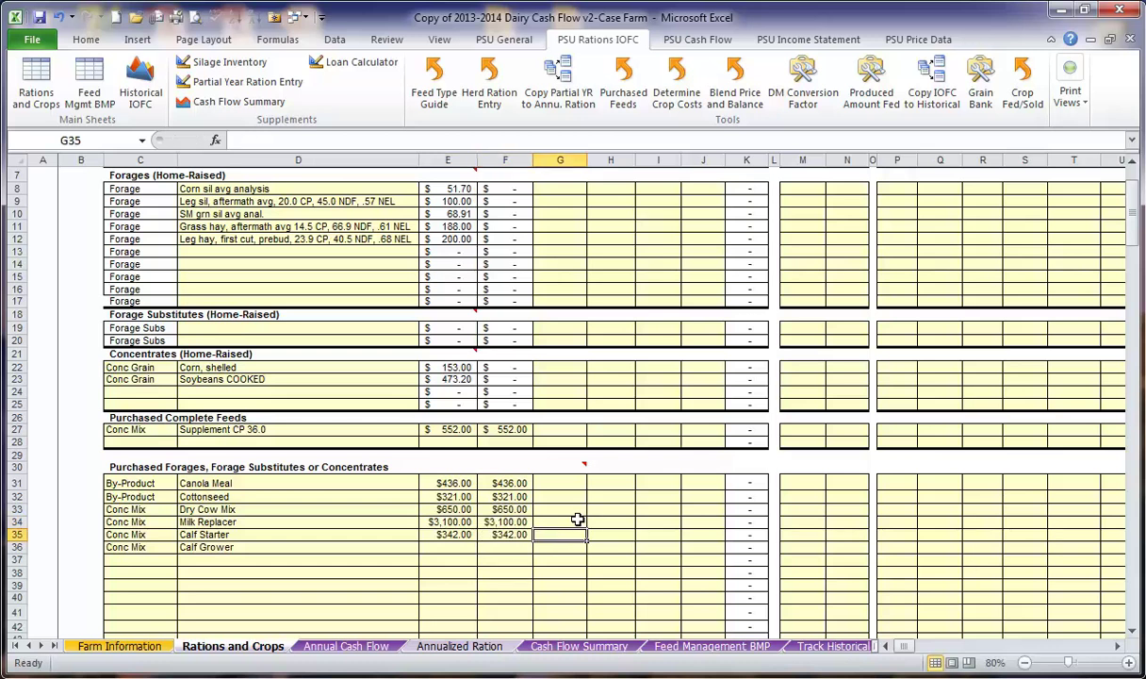
- Enter the Milk Cows' per-head forage amounts: 52 for the corn silage and 23.7 for the legume silage
scroll(663, 459, "up", 2)
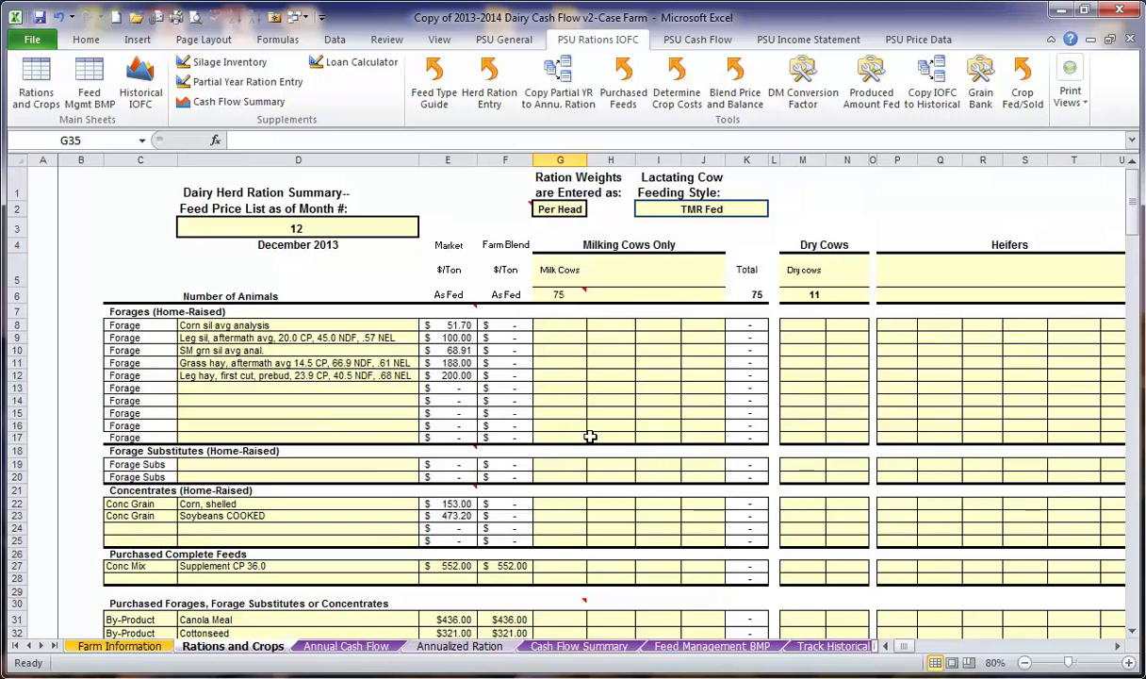
left_click(560, 324)
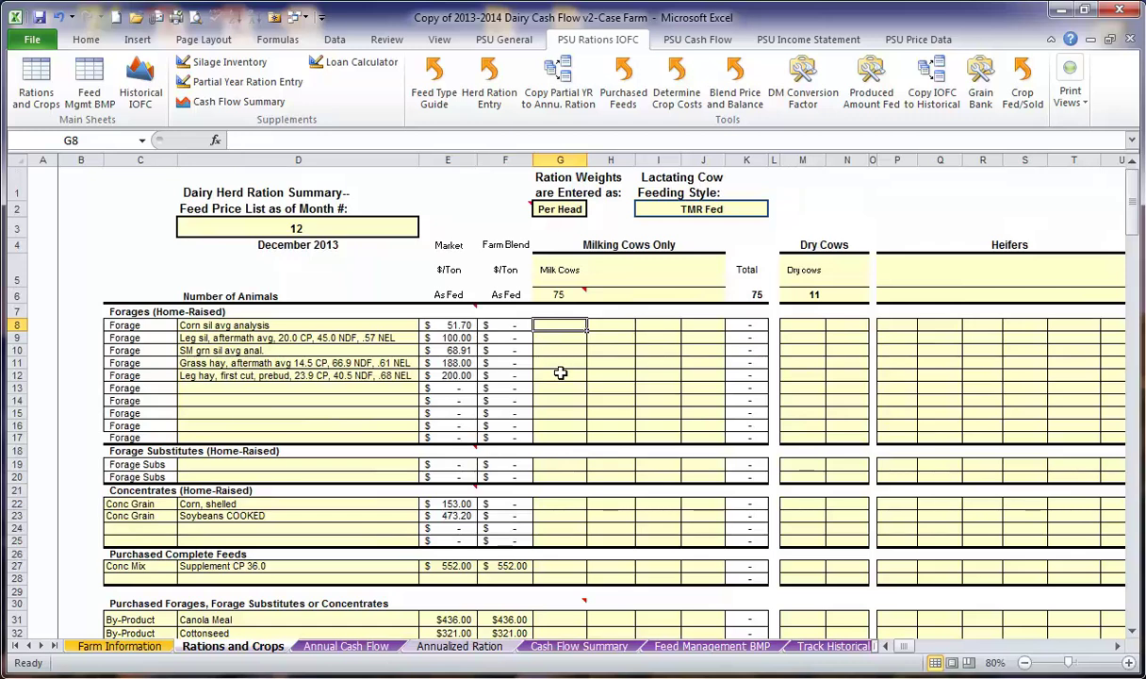
type("52")
key("Return")
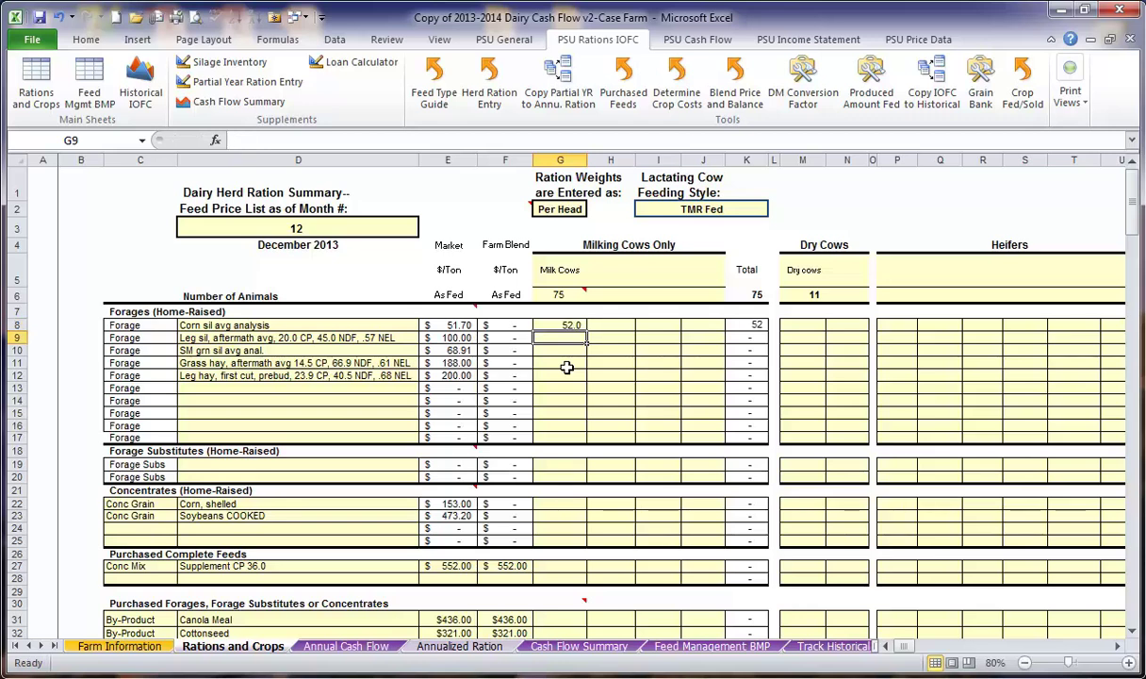
type("23.")
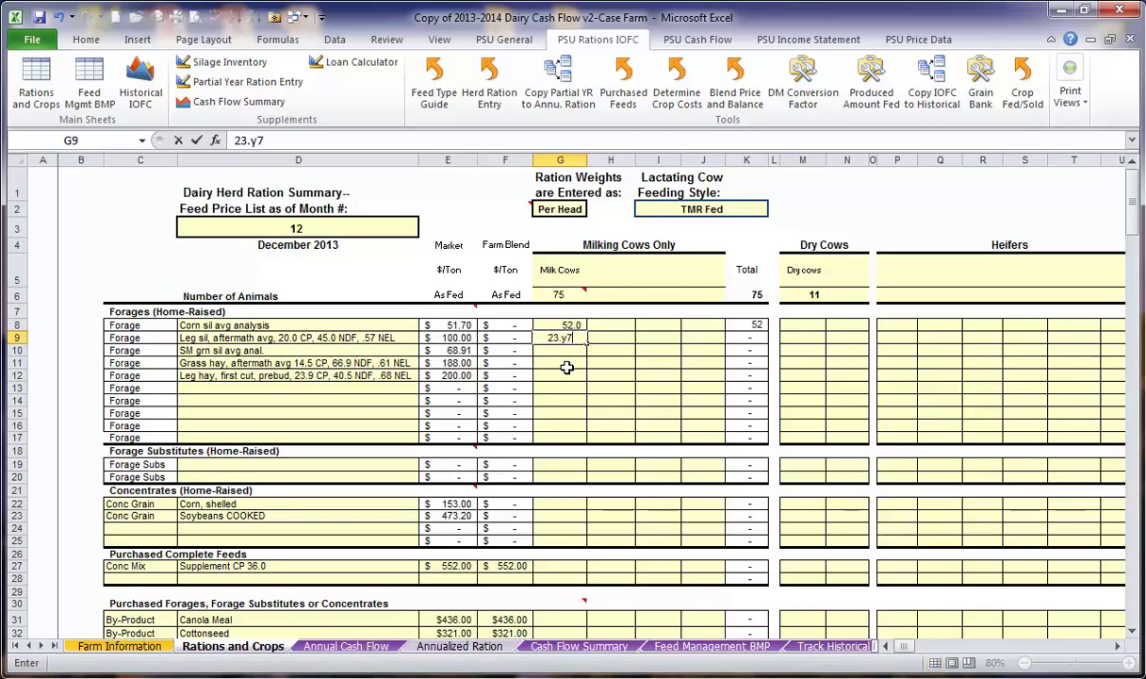
type("7")
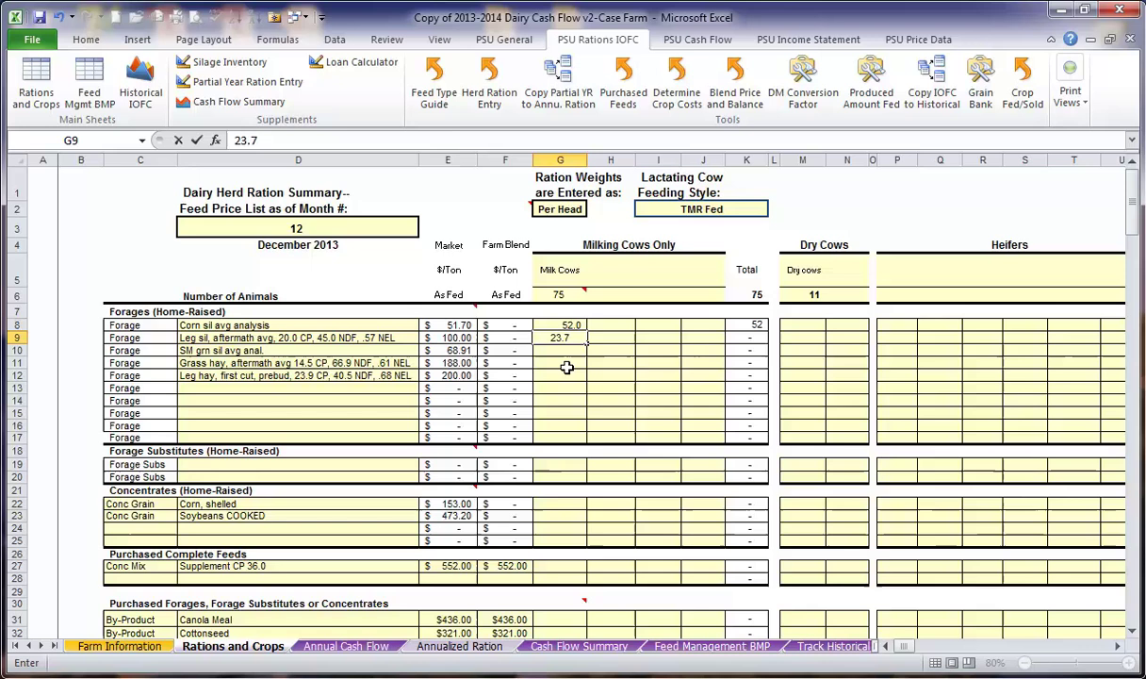
key("Return")
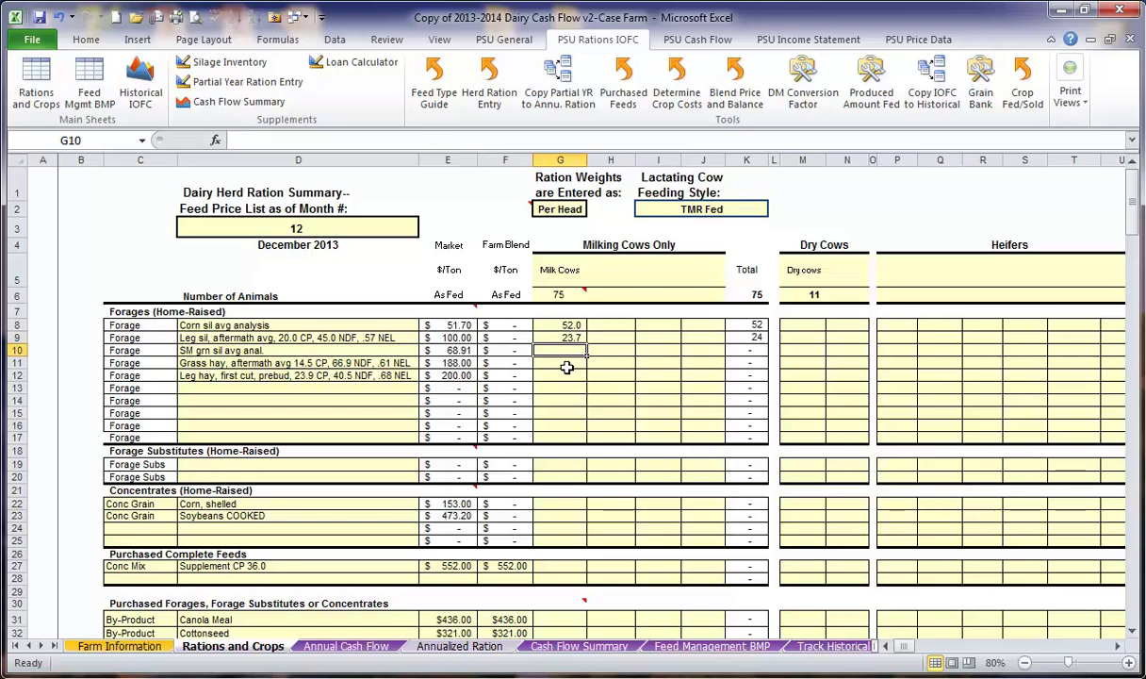
- Enter the Milk Cows' home-raised concentrate amounts: 10.5 for shelled corn and 2 for cooked soybeans
left_click(561, 505)
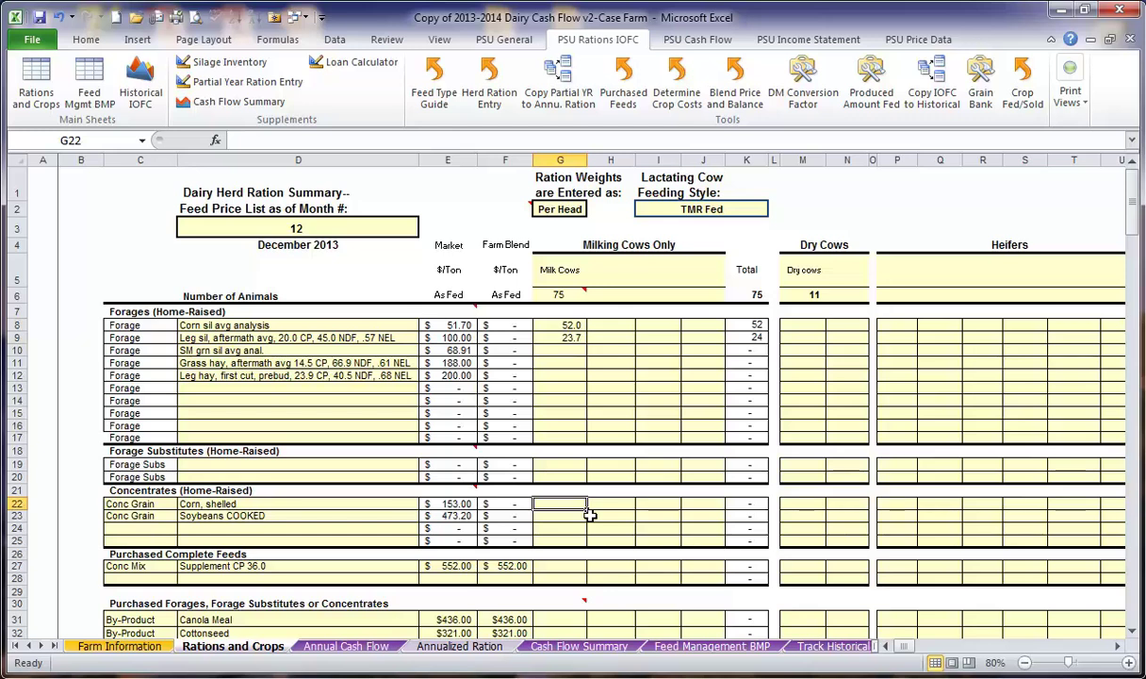
type("10.5")
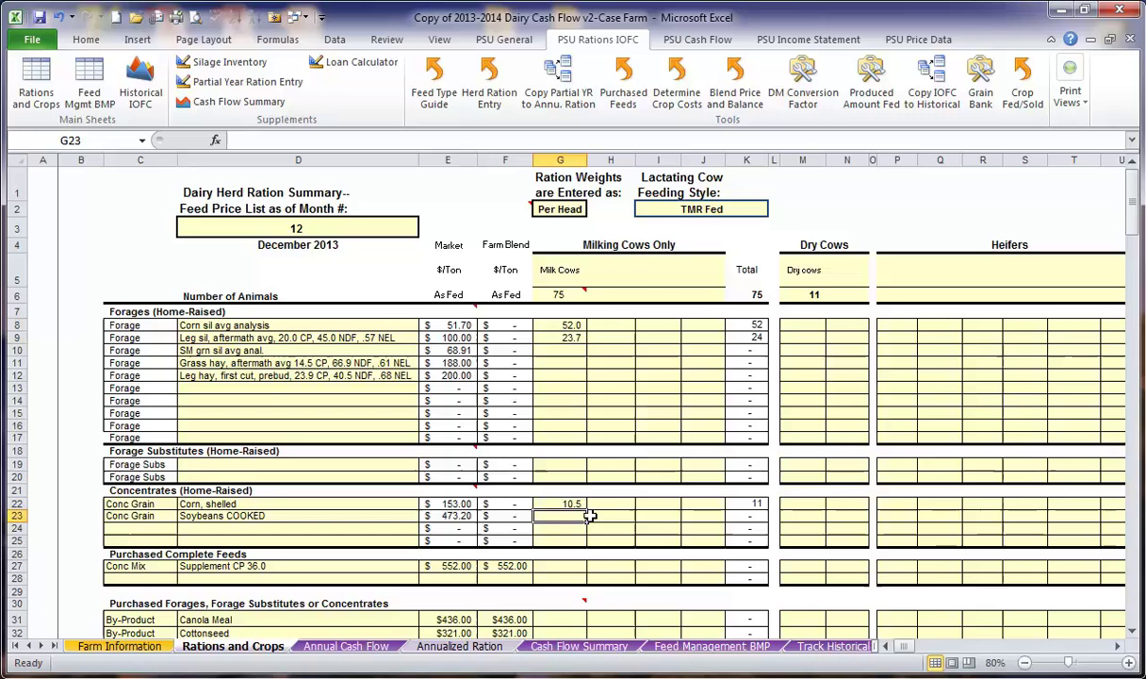
key("Return")
type("2")
key("Return")
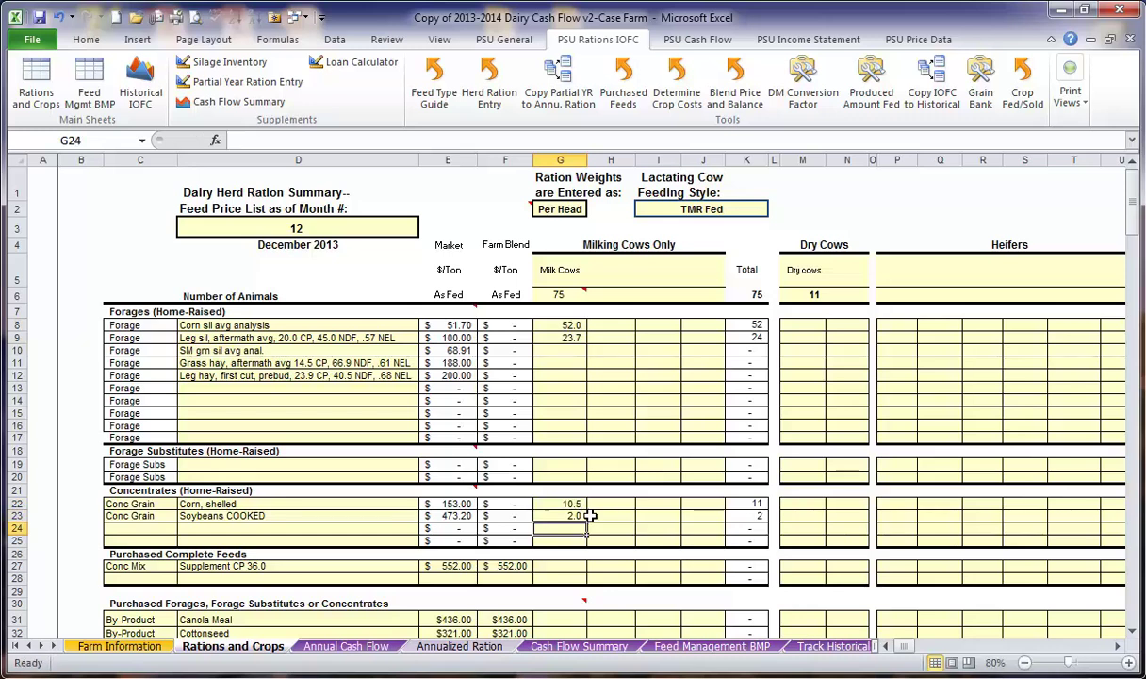
- Enter 5.9 as the Milk Cows' per-head amount of the purchased Supplement CP 36.0
left_click(577, 566)
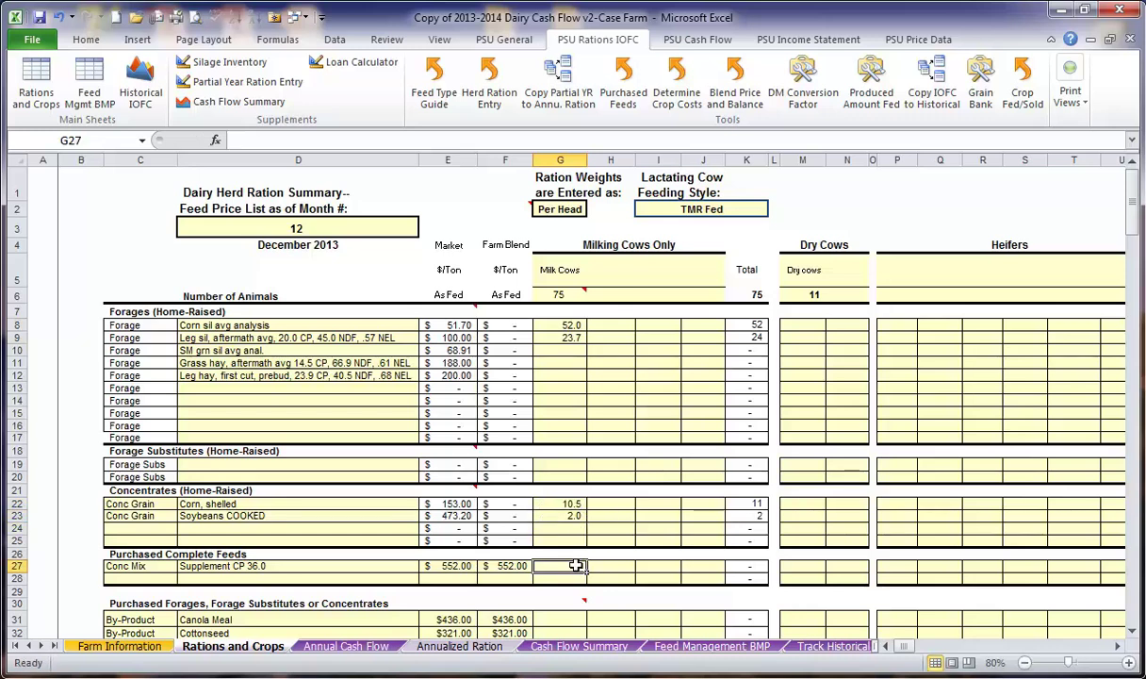
type("5.9")
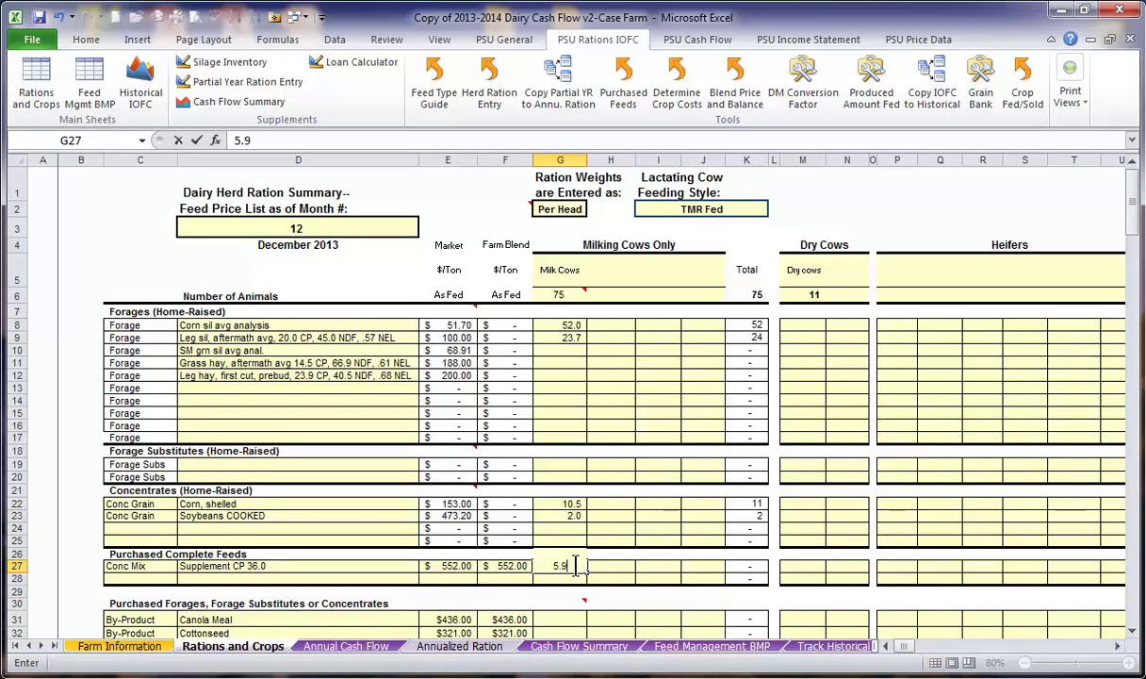
key("Return")
- Enter the Milk Cows' purchased by-product amounts: 2.5 for Canola Meal and 3 for Cottonseed
scroll(577, 538, "down", 1)
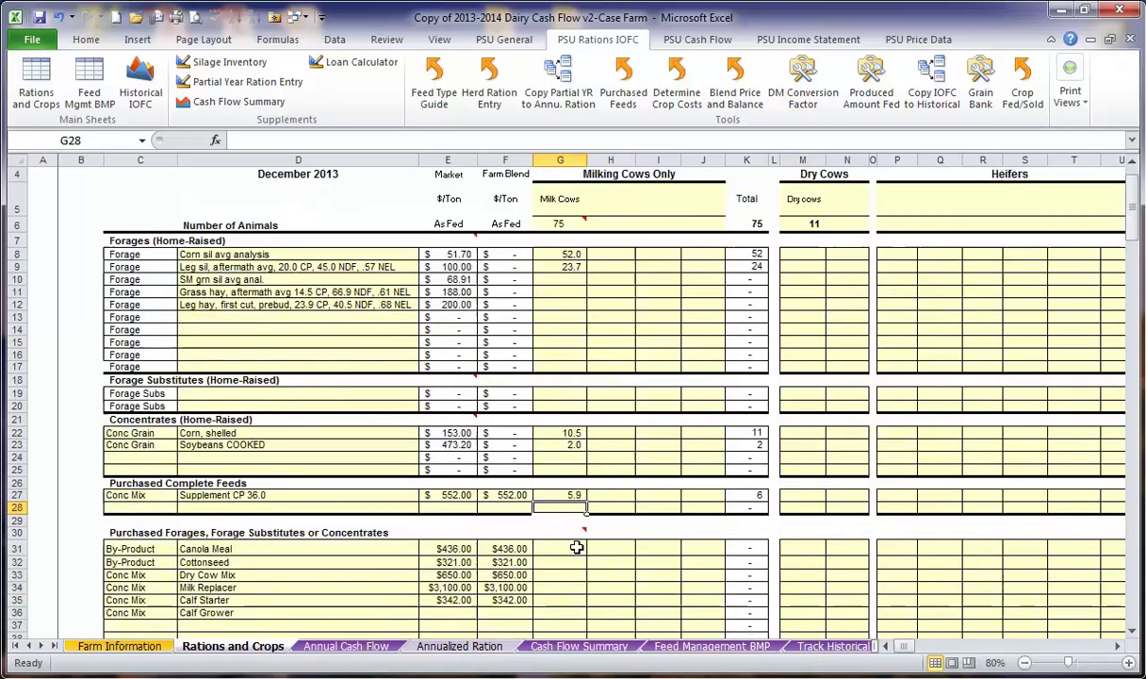
left_click(579, 547)
type("2.5")
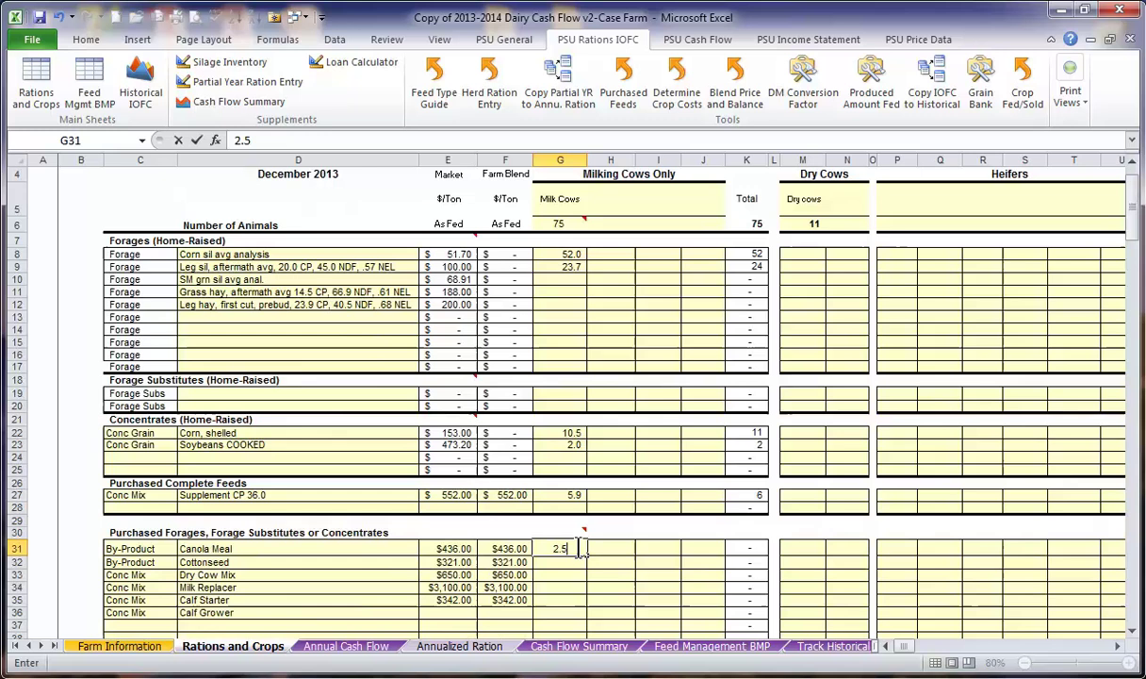
key("Return")
type("3")
key("Return")
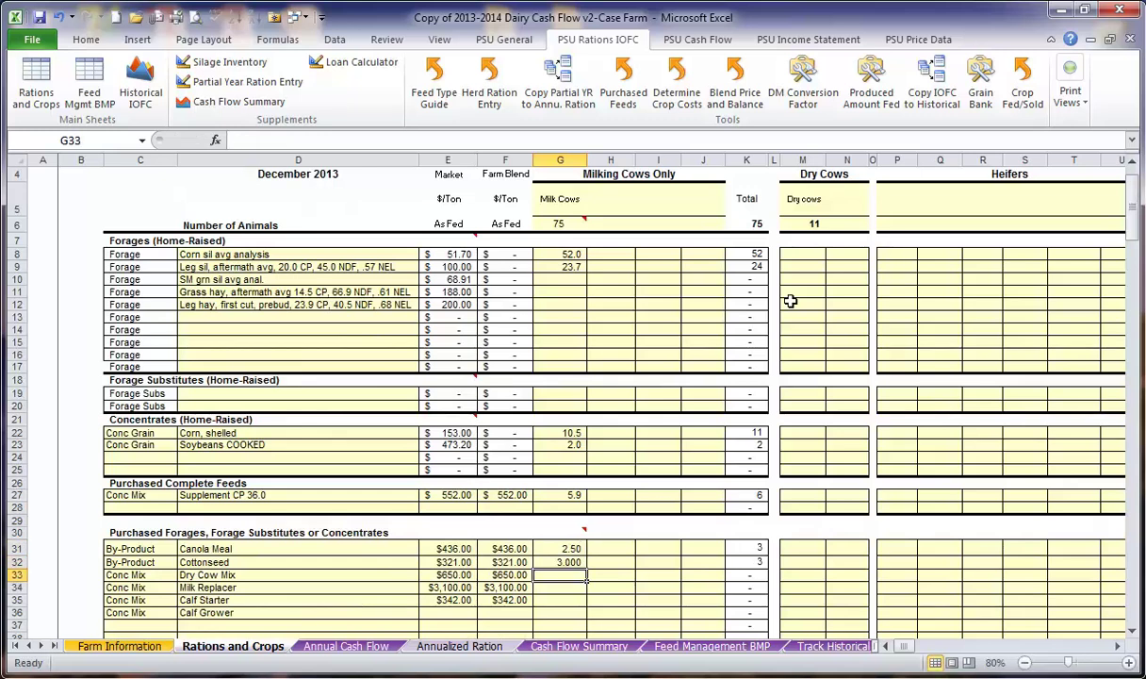
- Enter the Dry cows' per-head forage amounts: 12 for the corn silage and 19.5 for the grass hay
left_click(811, 252)
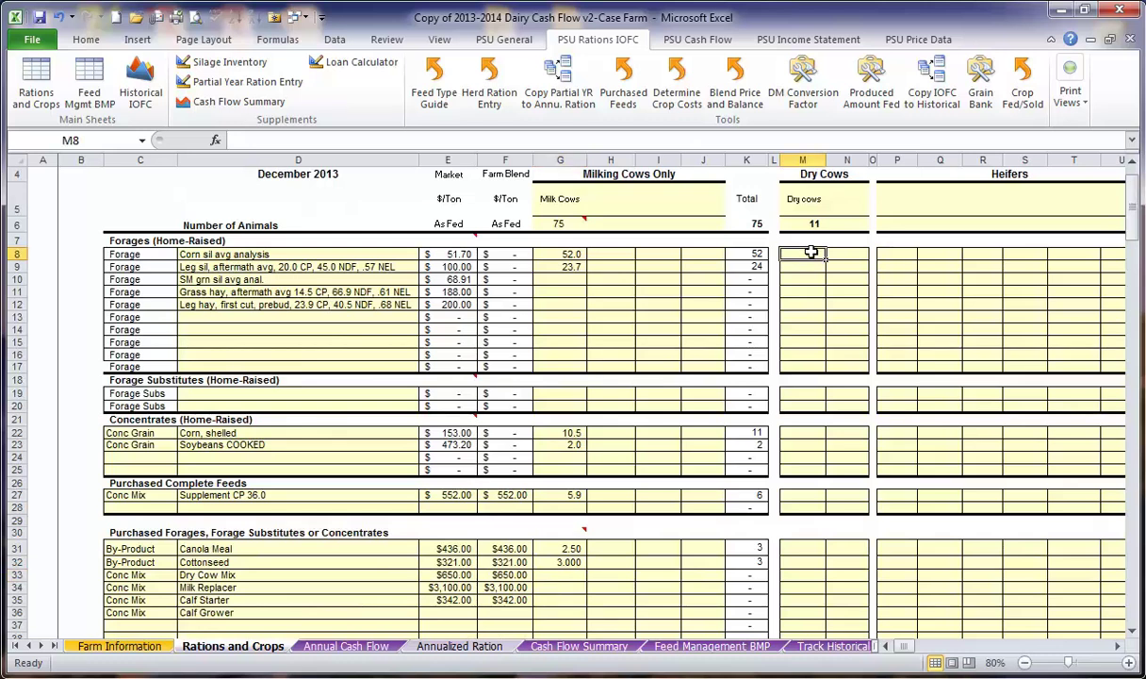
type("12")
key("Return")
key("Return")
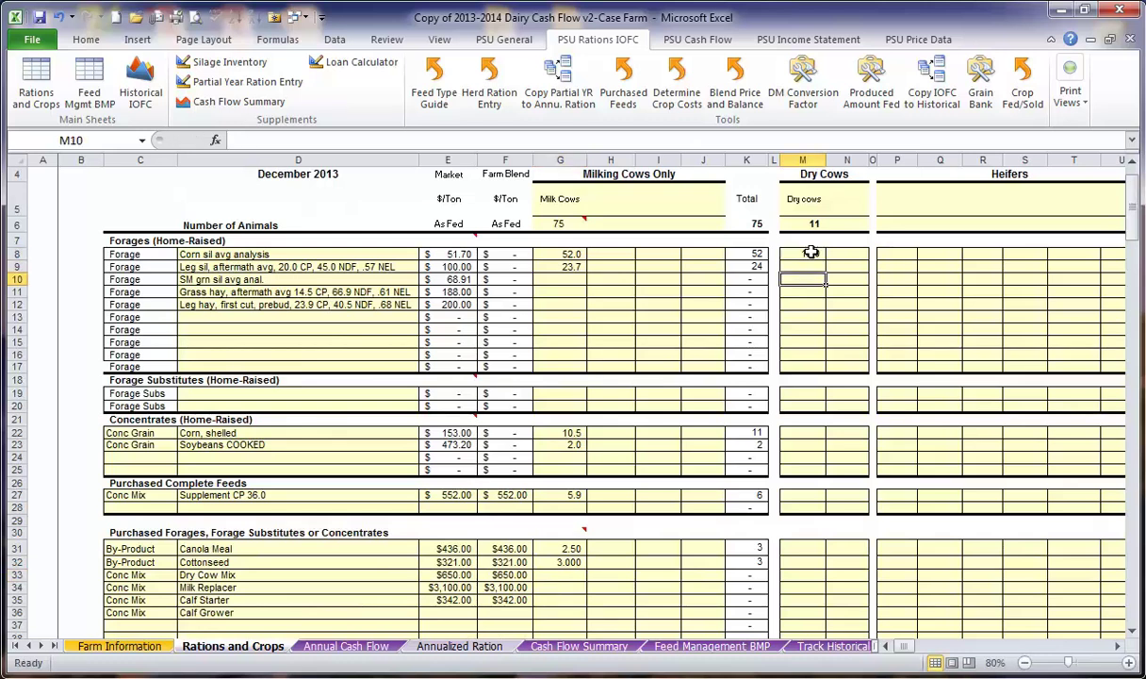
key("Return")
type("19.5")
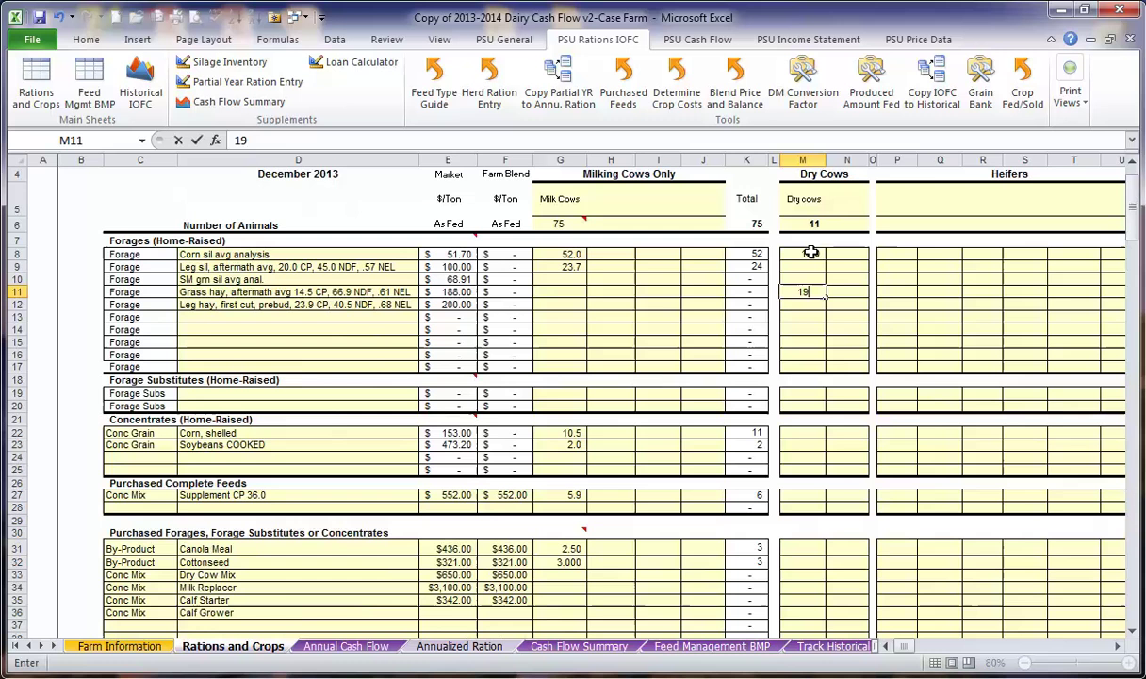
key("Return")
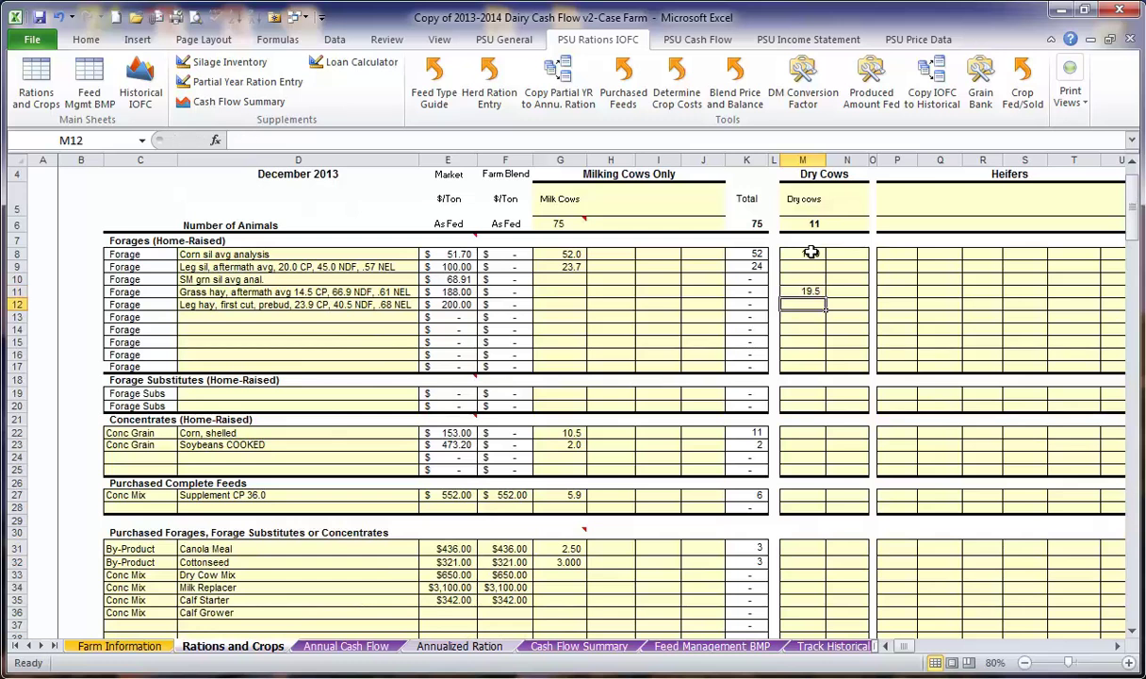
- Enter 1.5 as the Dry cows' per-head amount of the purchased Dry Cow Mix
left_click(813, 575)
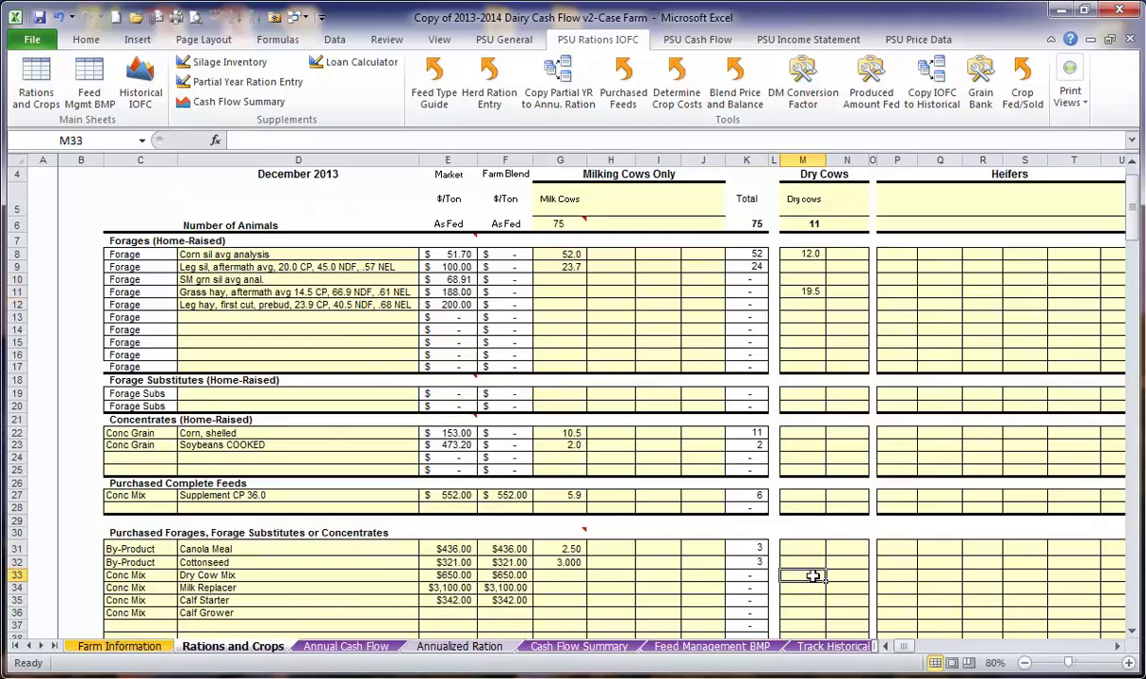
type("1.5")
key("Return")
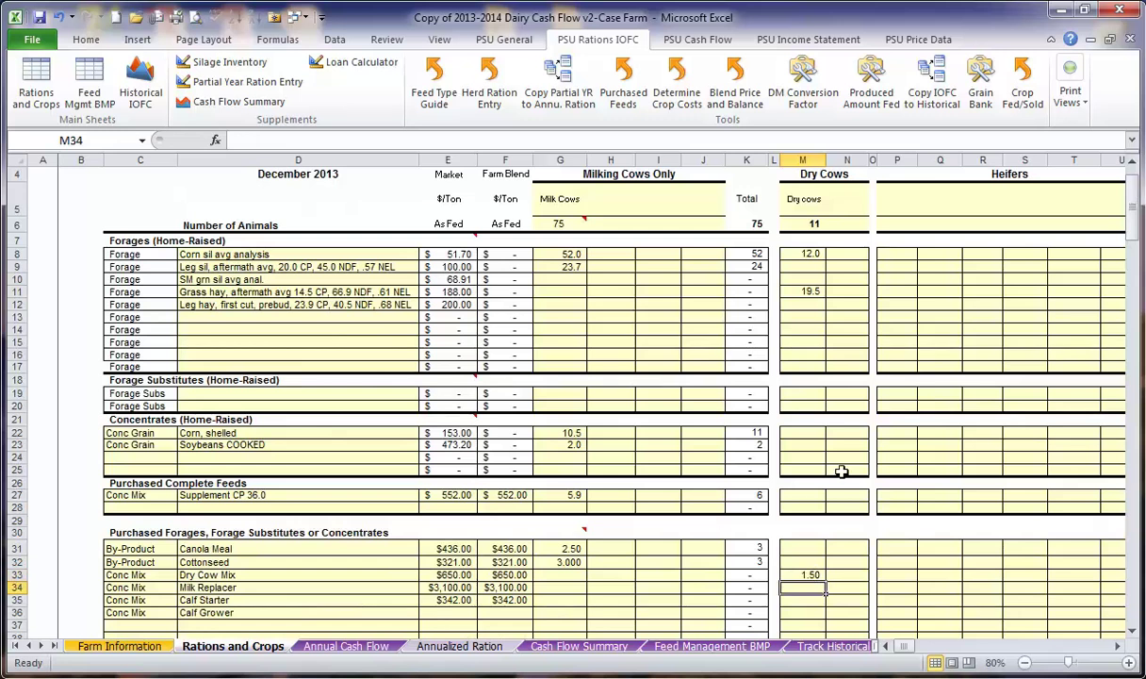
- Name the first two heifer groups Calves on Milk and Weaned Calves in the Heifers header
left_click(1117, 647)
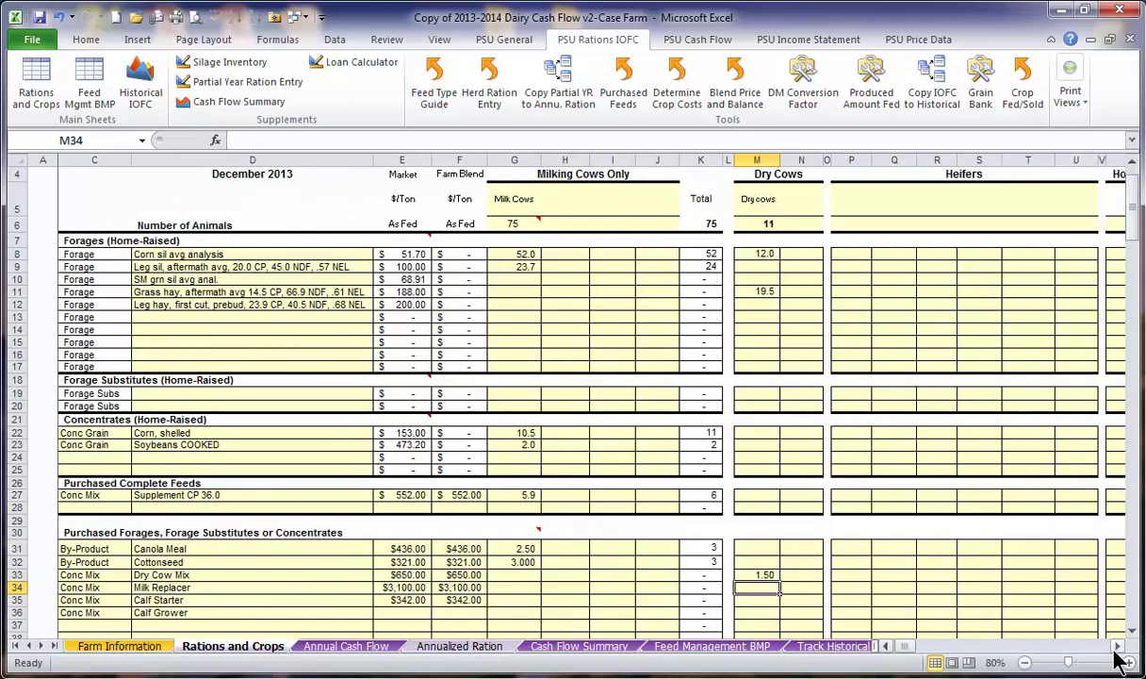
left_click(1117, 647)
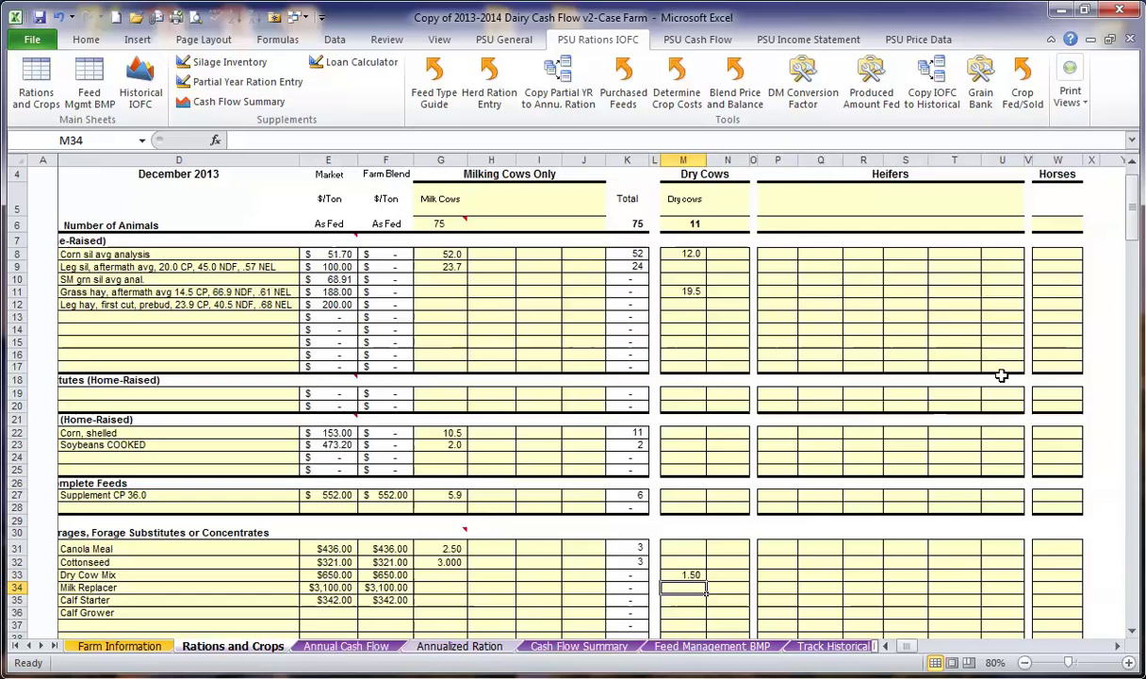
left_click(769, 203)
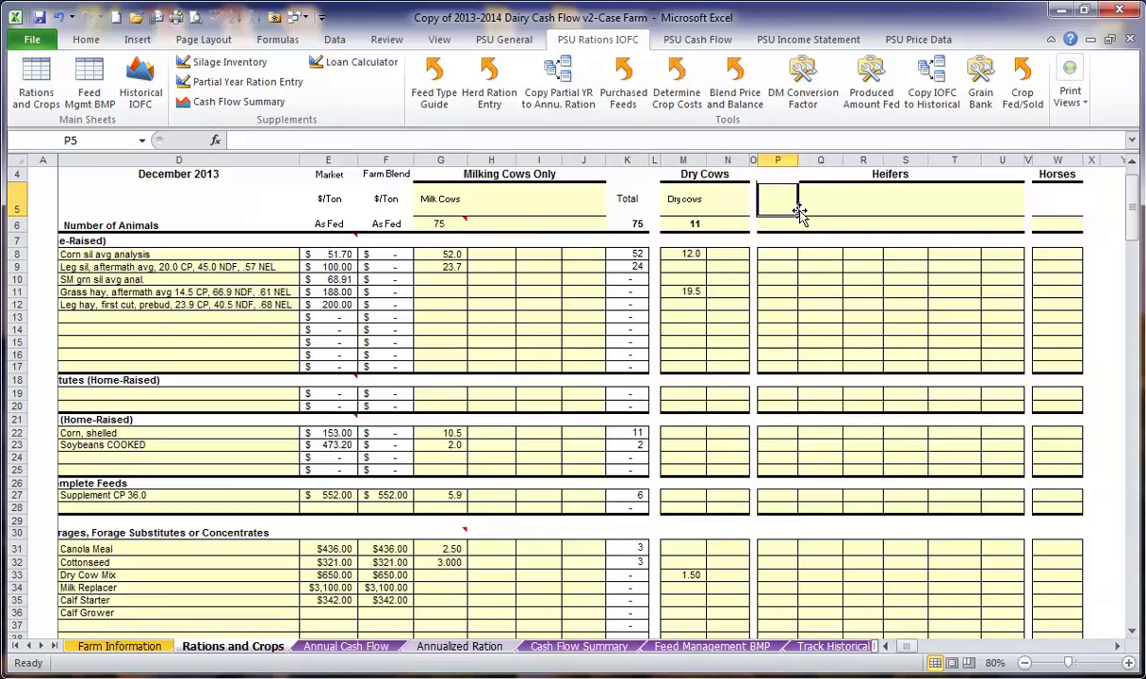
type("C")
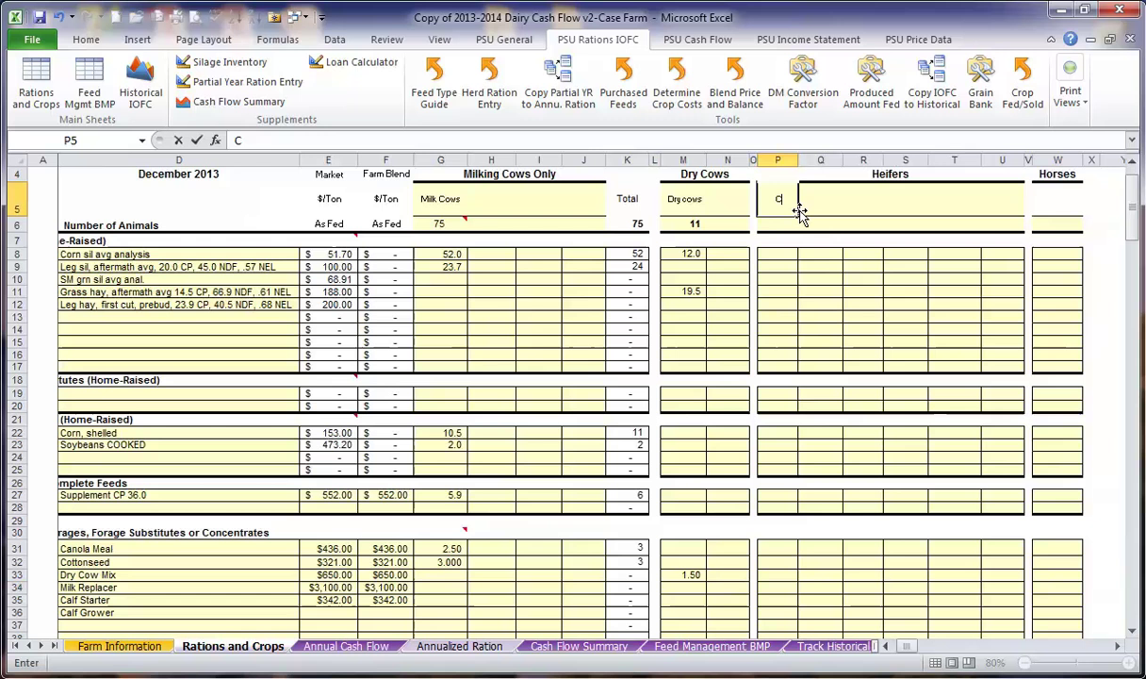
type("alves on Milk")
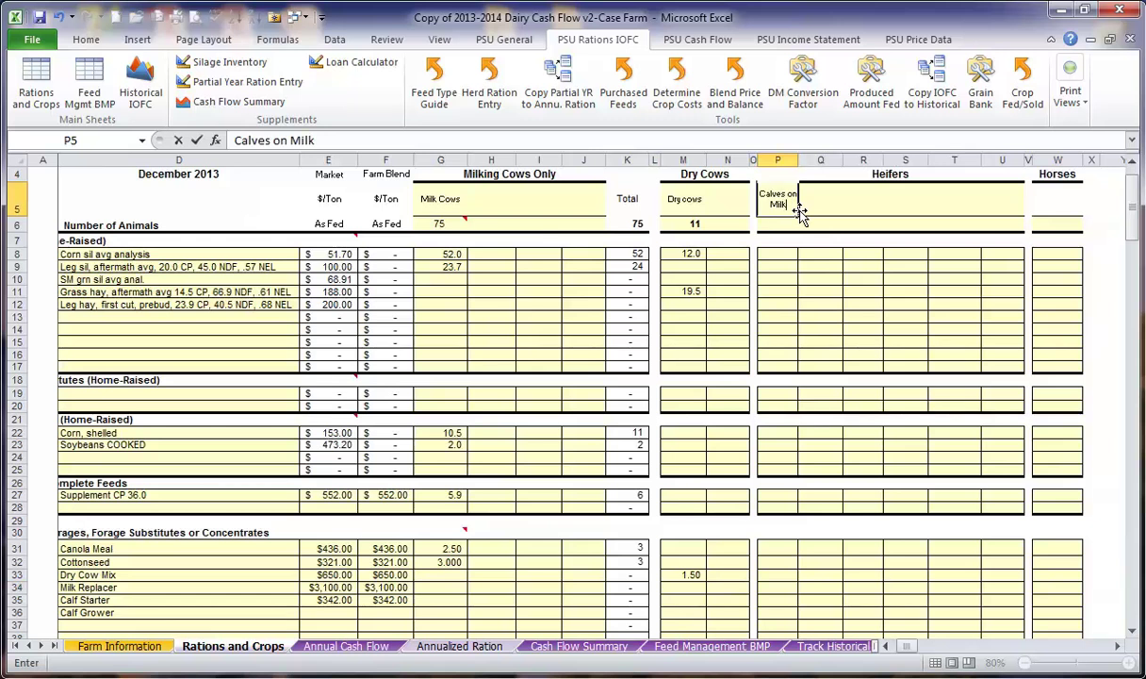
key("Tab")
type("Weane")
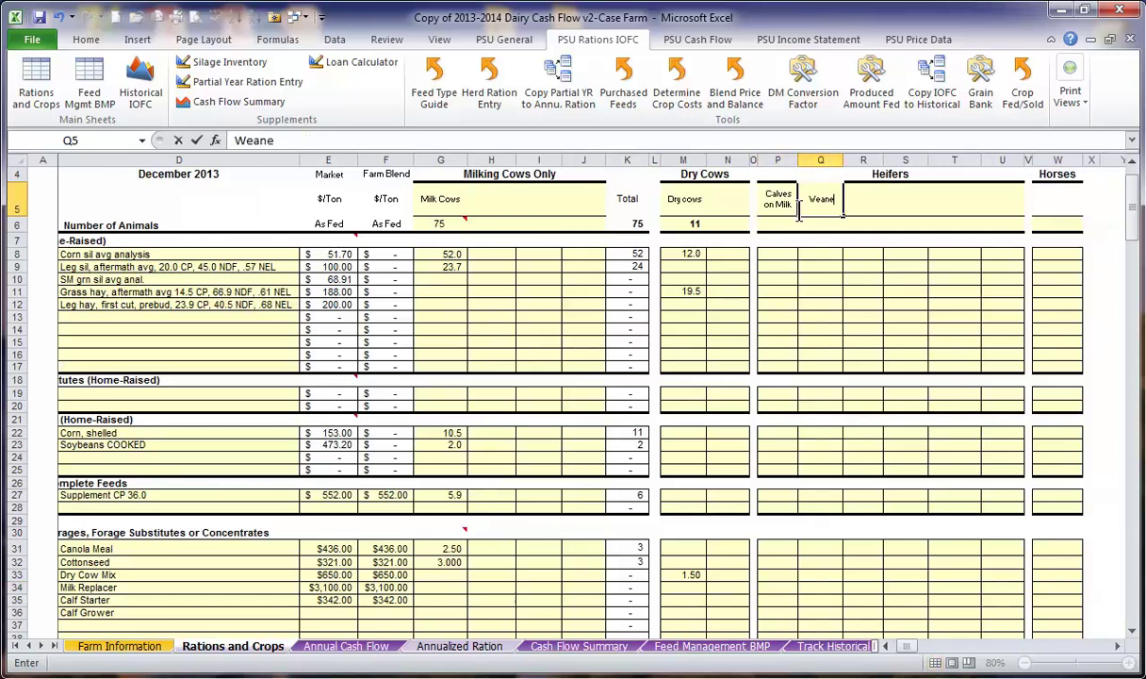
type("d Calves")
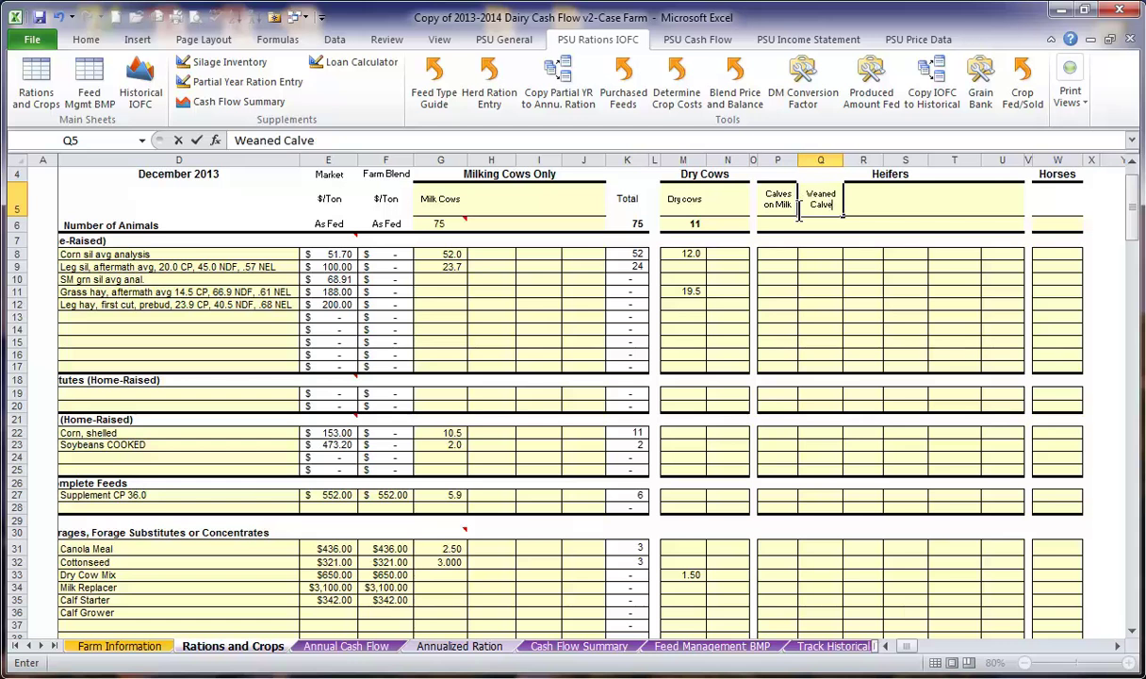
key("Tab")
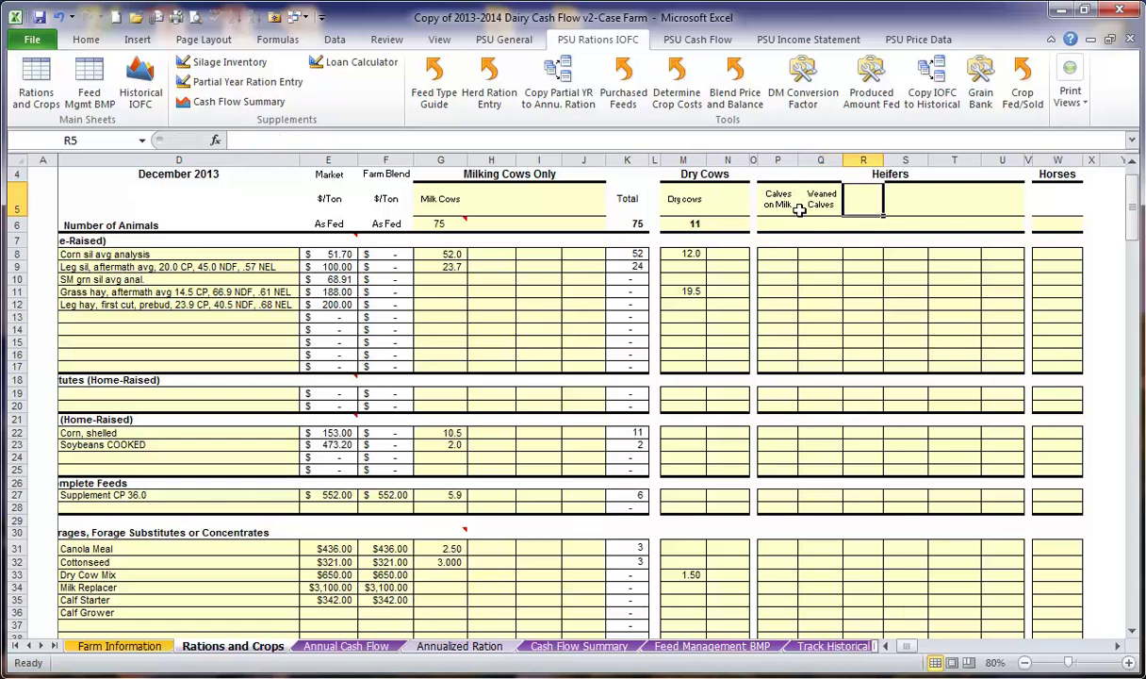
- Name the third and fourth heifer groups 2.5 - Breeding Age and Breeding Age
type("2.5")
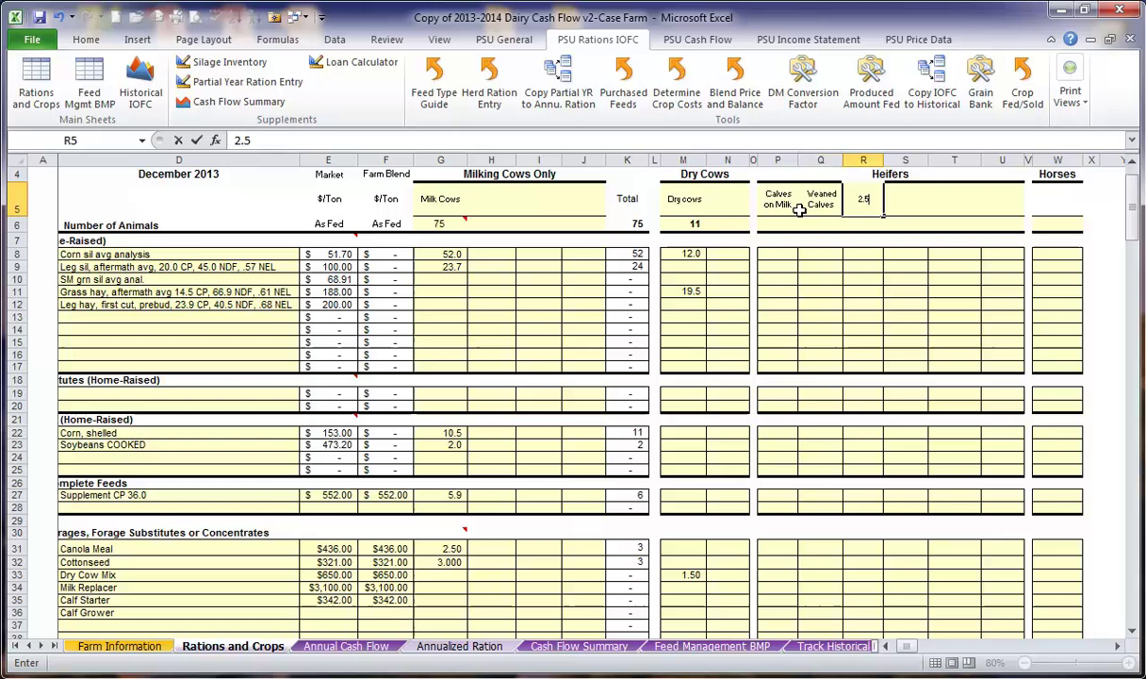
type("- Breedin")
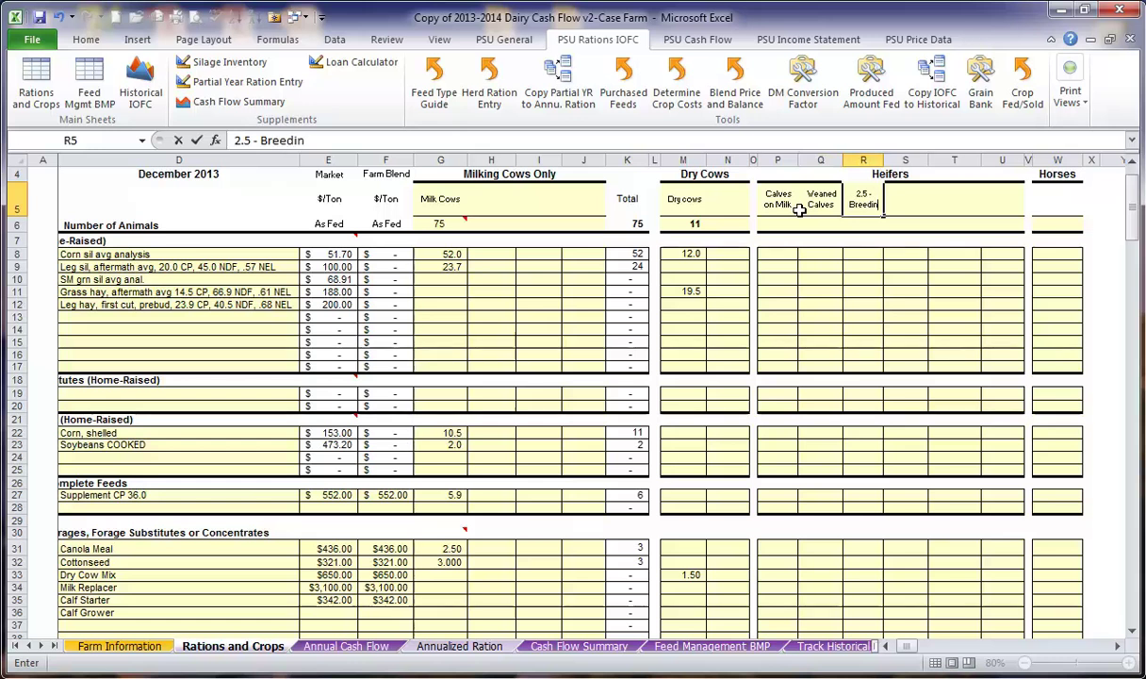
type("g Age")
key("Tab")
type("Bre")
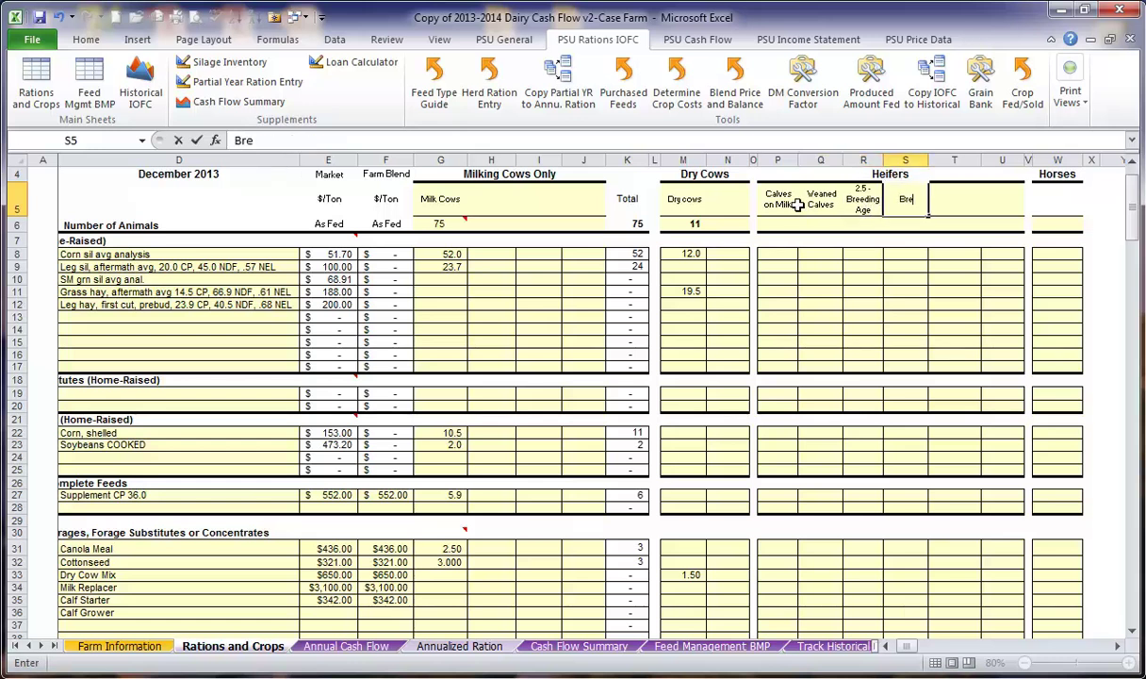
type("eding Ag")
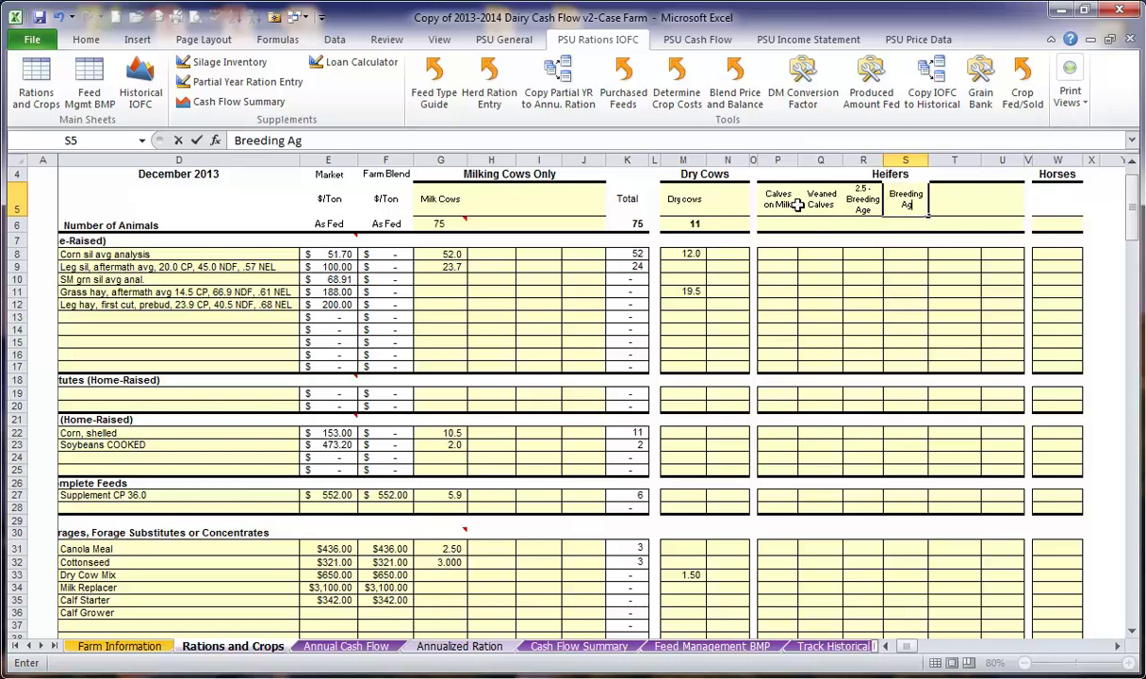
type("e")
key("Tab")
- Name the last two heifer groups Bred Heifers and Springers
type("Bred")
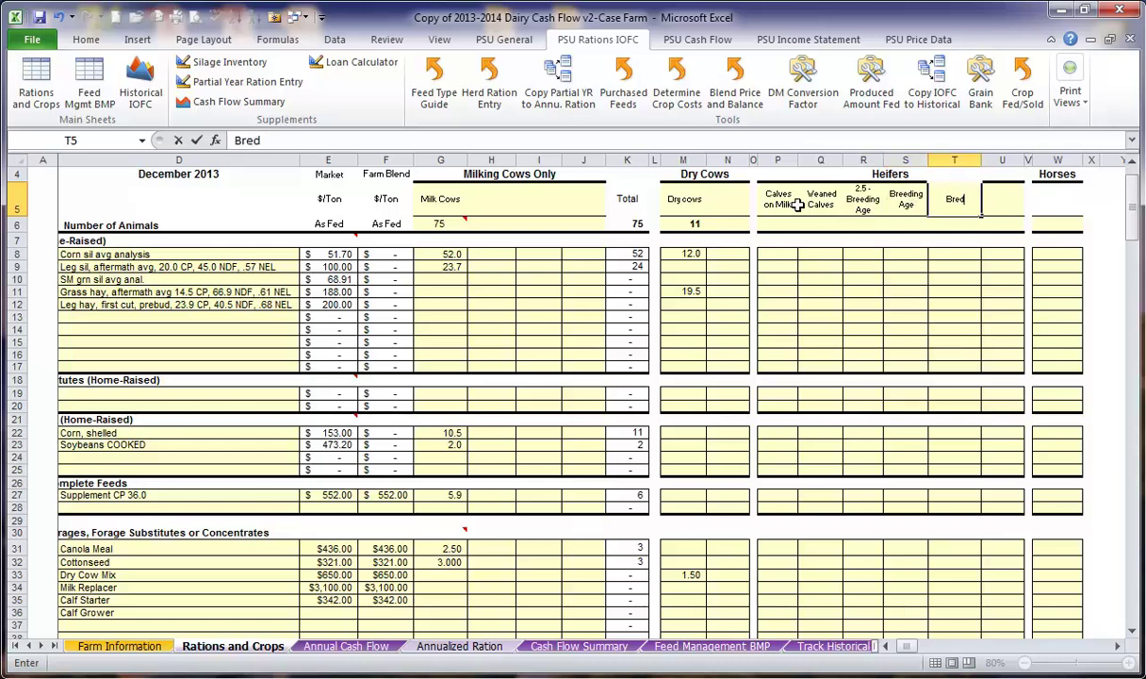
type(" Heifers")
key("Tab")
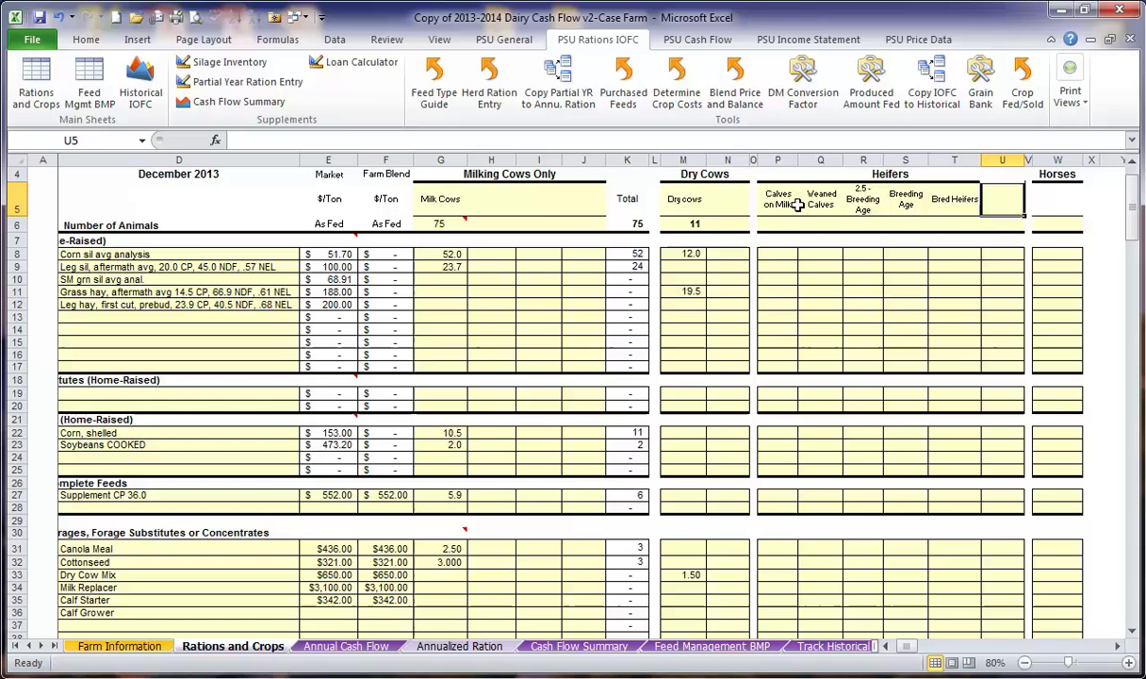
type("Springers")
key("Return")
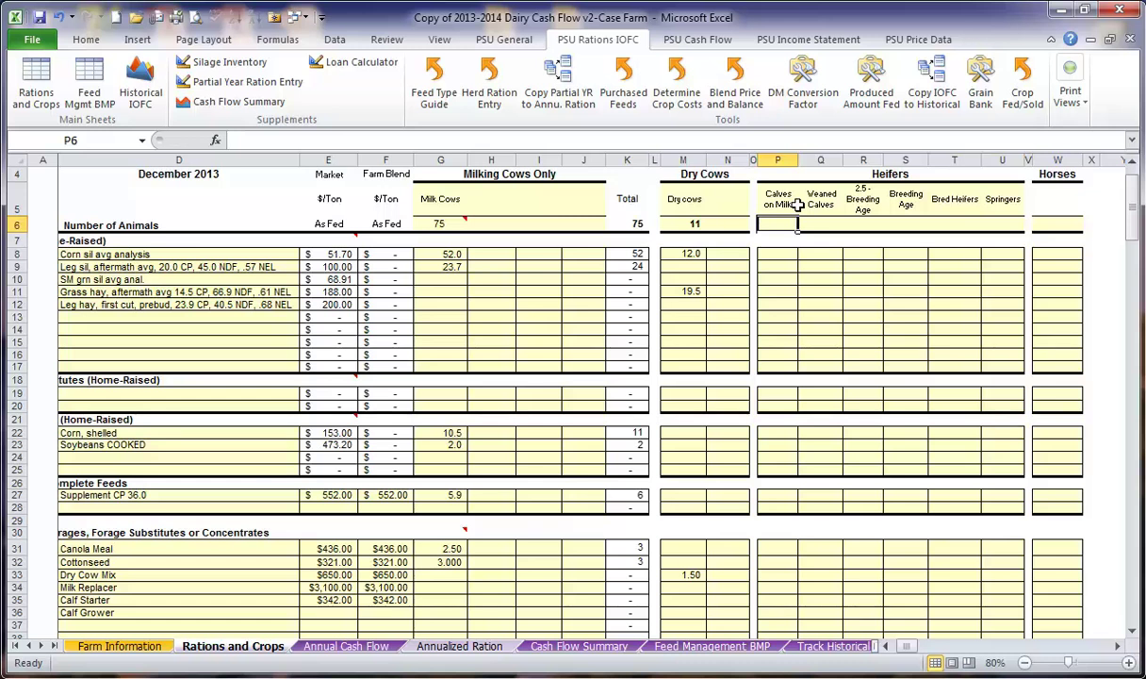
- Enter the number of animals for the youngest heifer groups: 8 Calves on Milk, 2 Weaned Calves and 32 in 2.5 - Breeding Age
type("8")
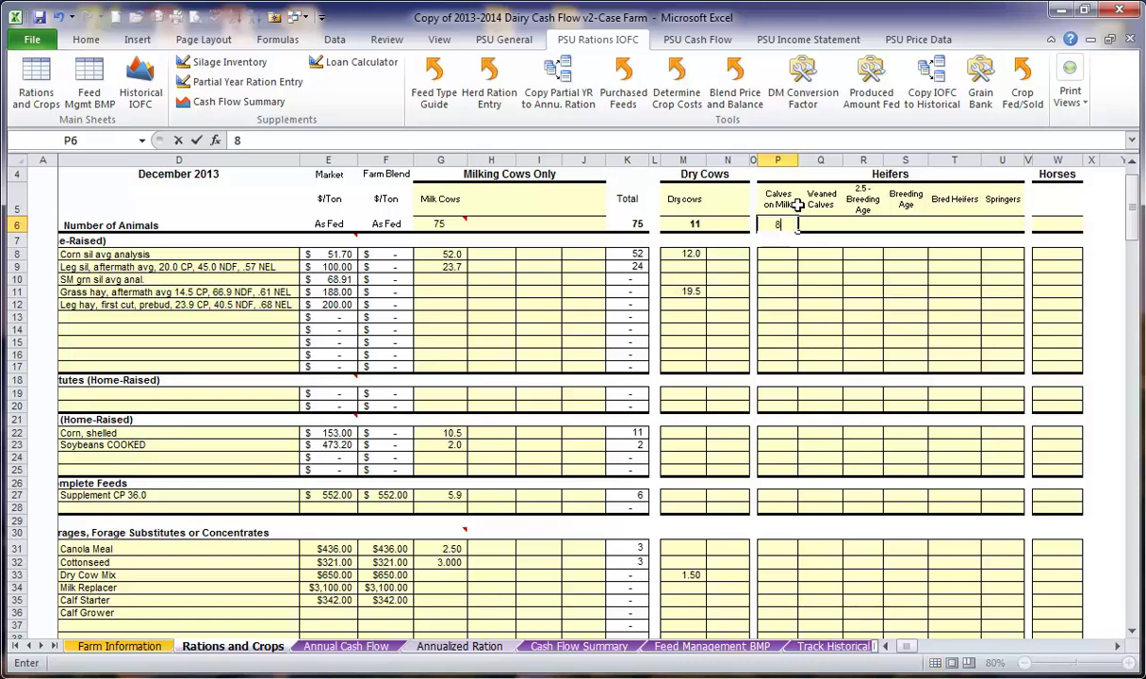
key("Tab")
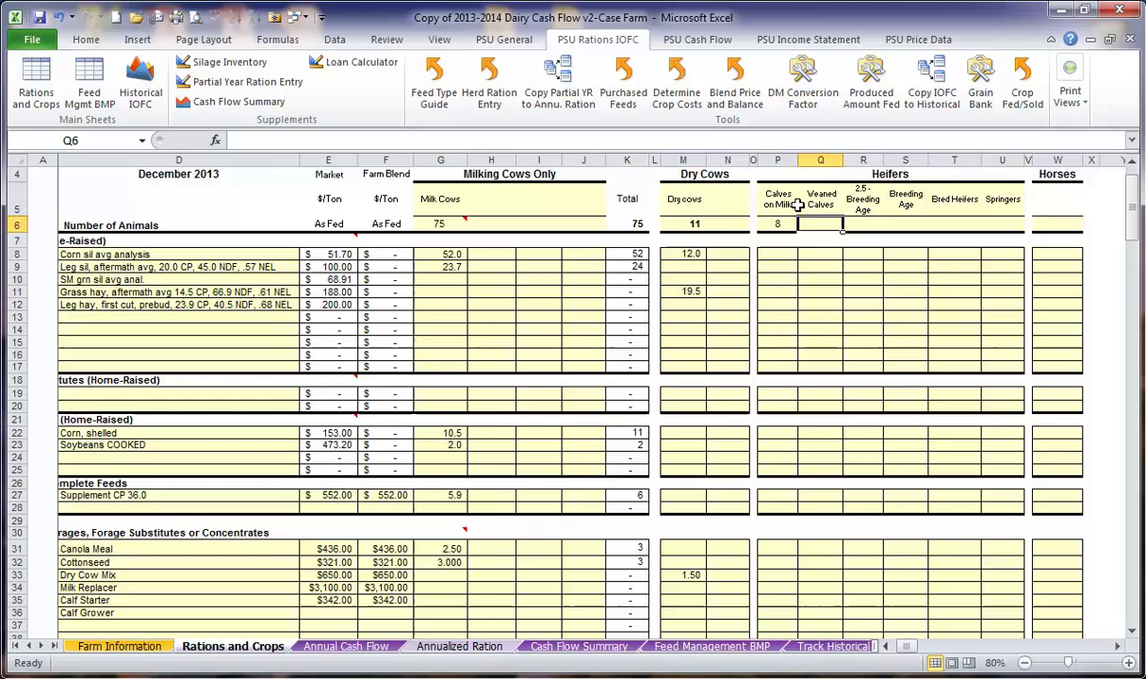
type("2")
key("Tab")
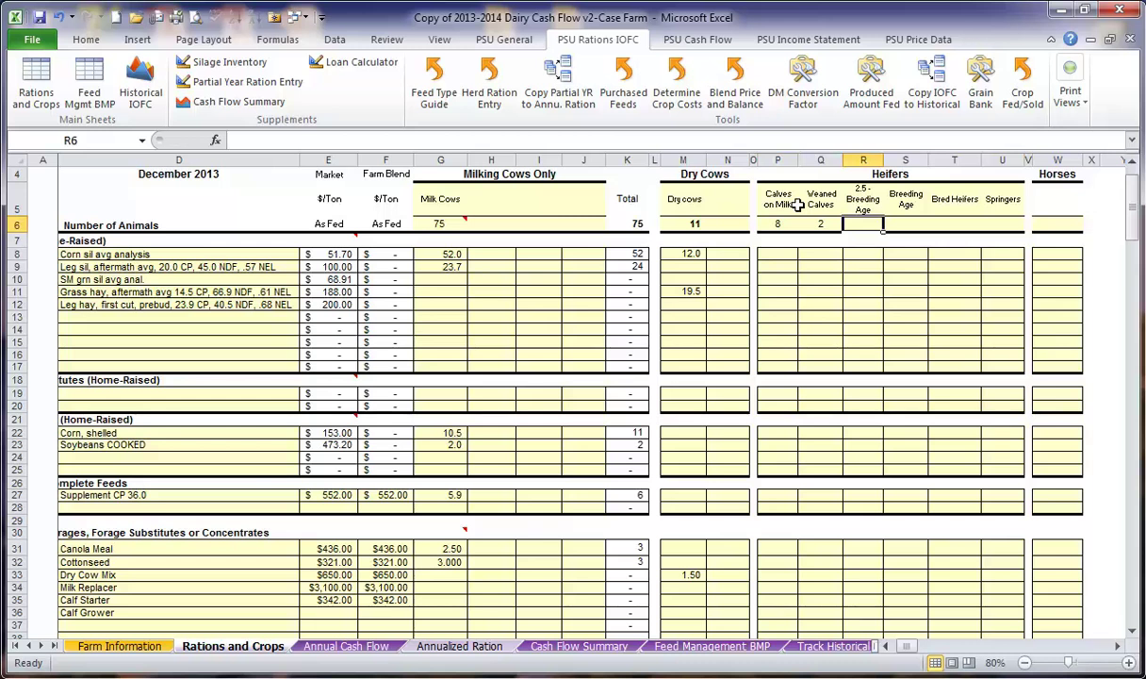
type("32")
key("Tab")
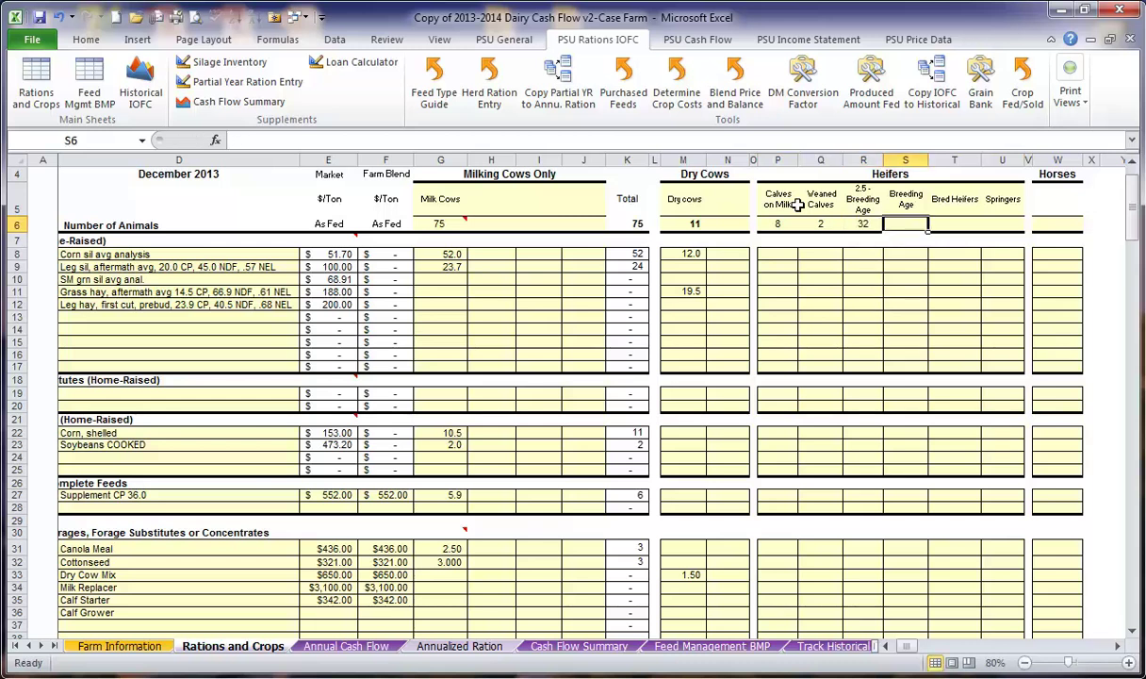
- Enter the number of animals for the older heifer groups: 18 Breeding Age, 18 Bred Heifers and 6 Springers
type("18")
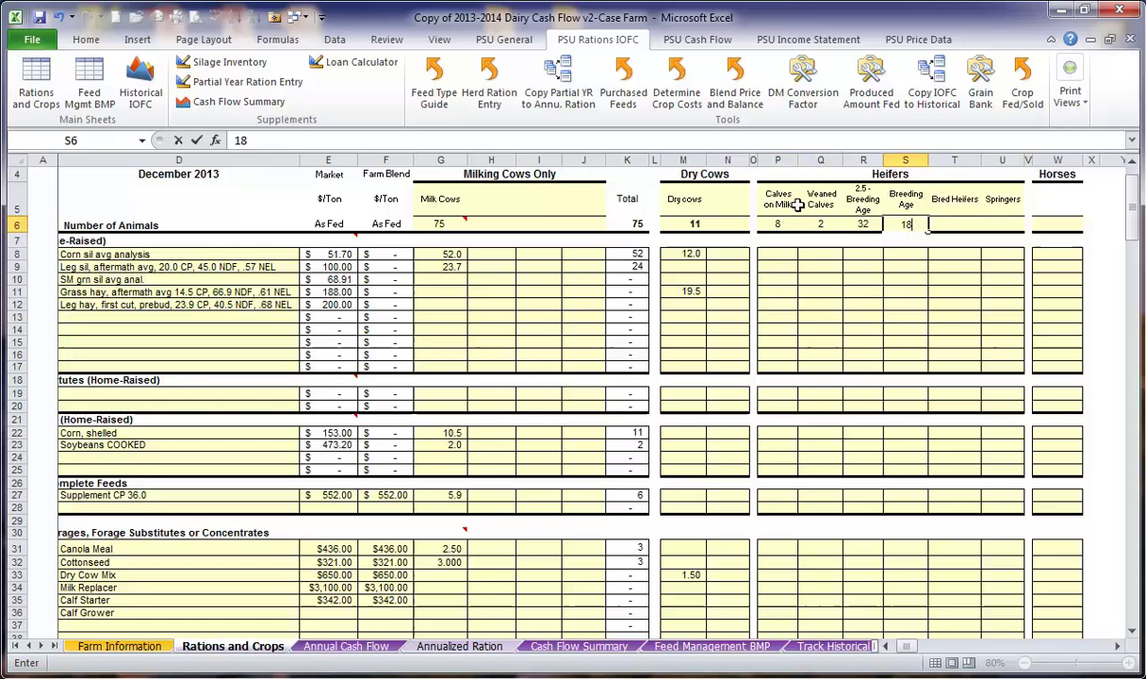
key("Tab")
type("18")
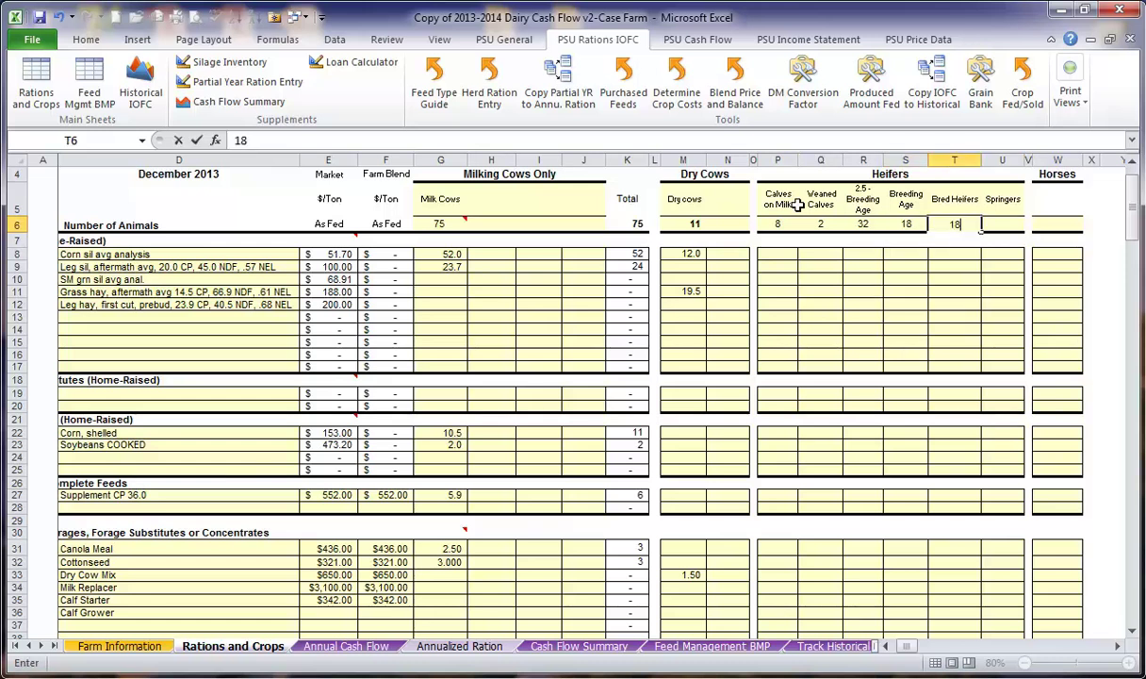
key("Tab")
type("6")
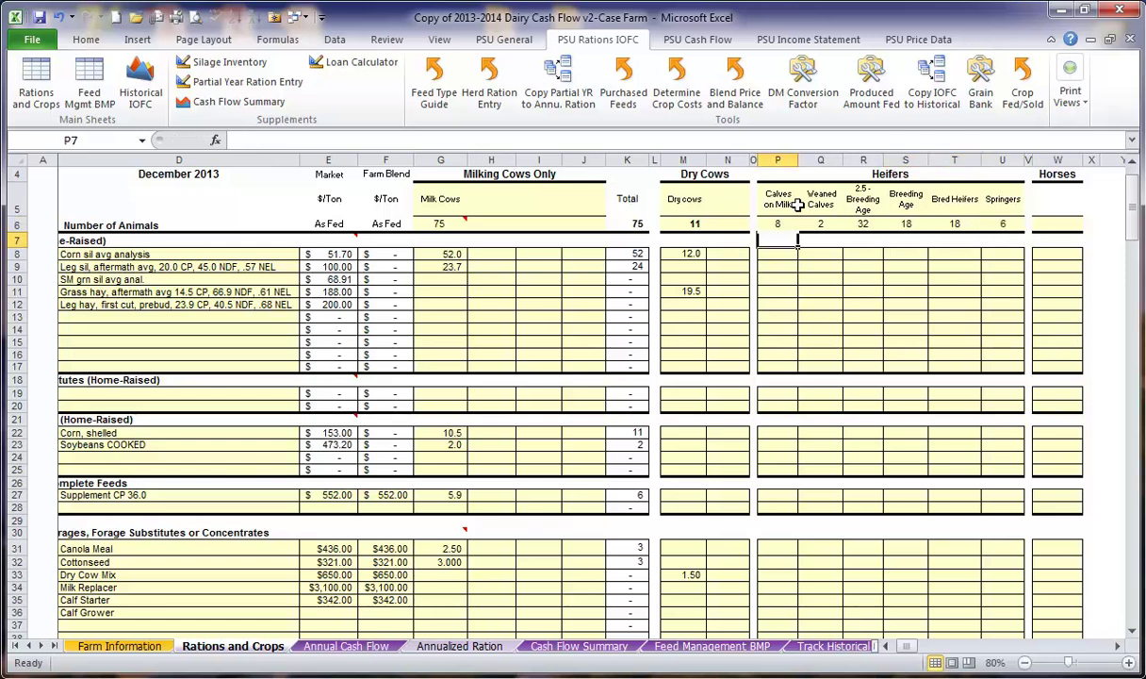
key("Return")
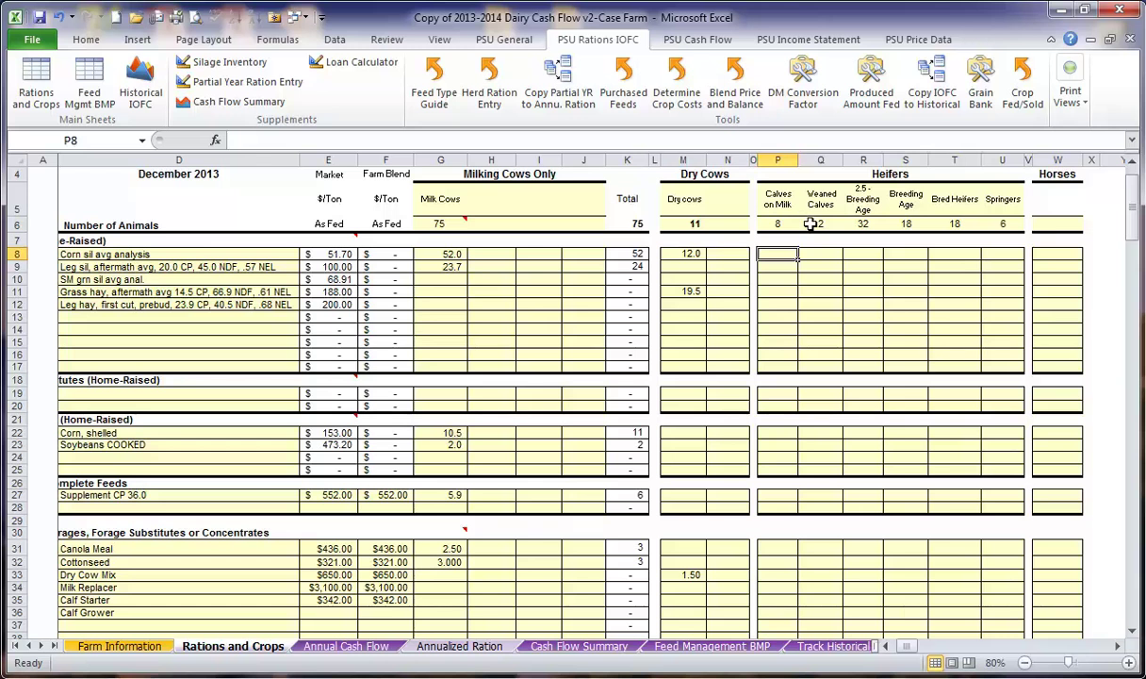
- Enter the per-head corn silage amounts for the Bred Heifers and Springers, with 12 for the Springers
left_click(967, 252)
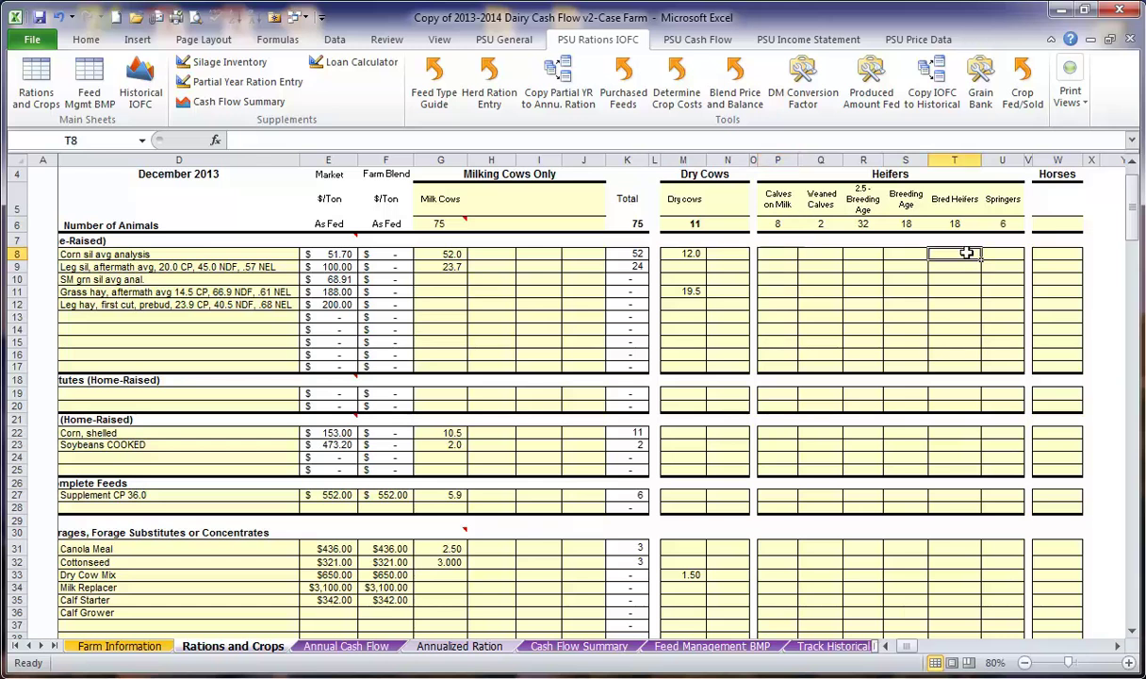
type("12")
key("Escape")
key("Tab")
type("12")
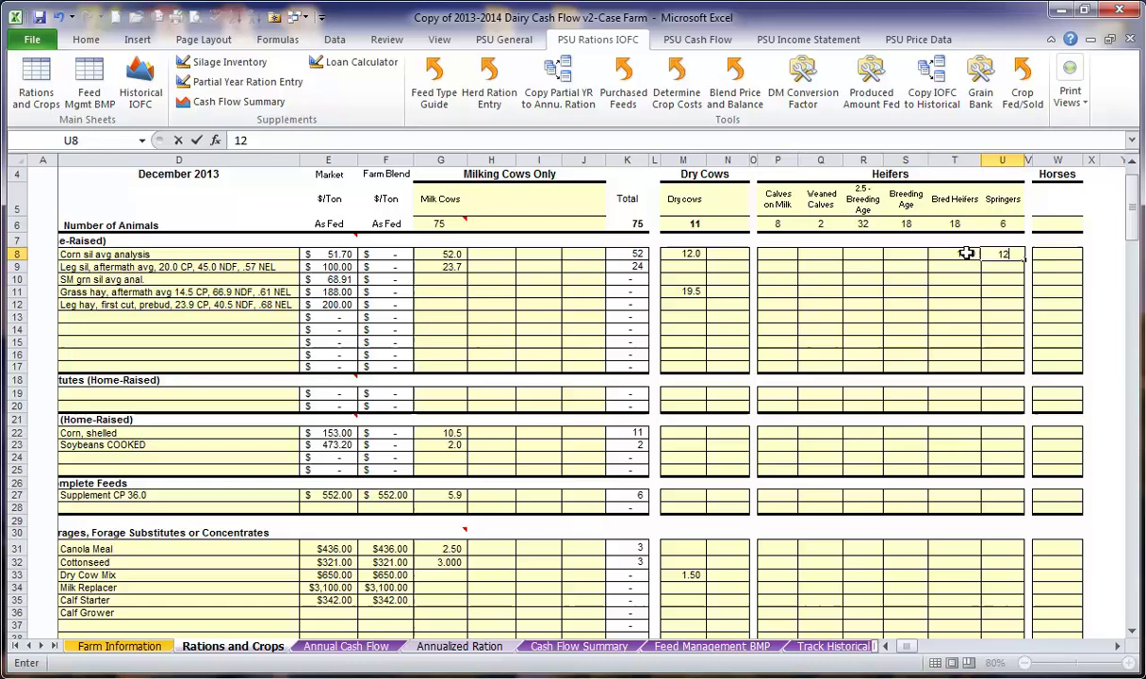
key("Return")
key("Return")
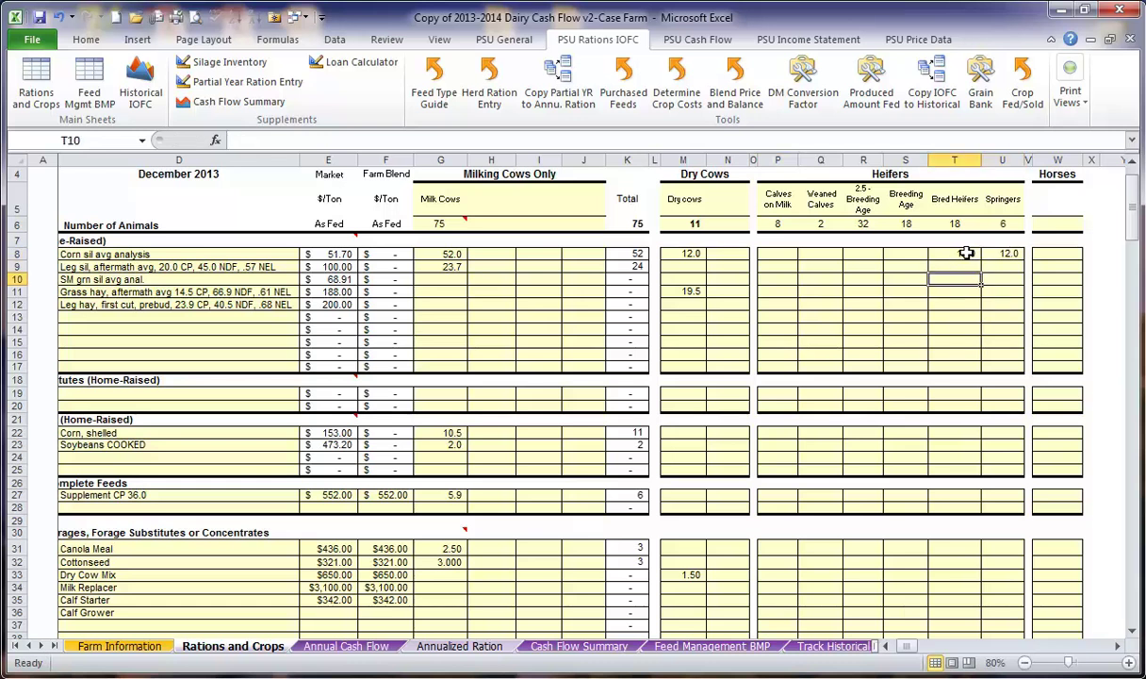
- Enter per-head forage amounts: 21.4 of small grain silage for the Bred Heifers and 19.5 of grass hay for the Springers
type("21.4")
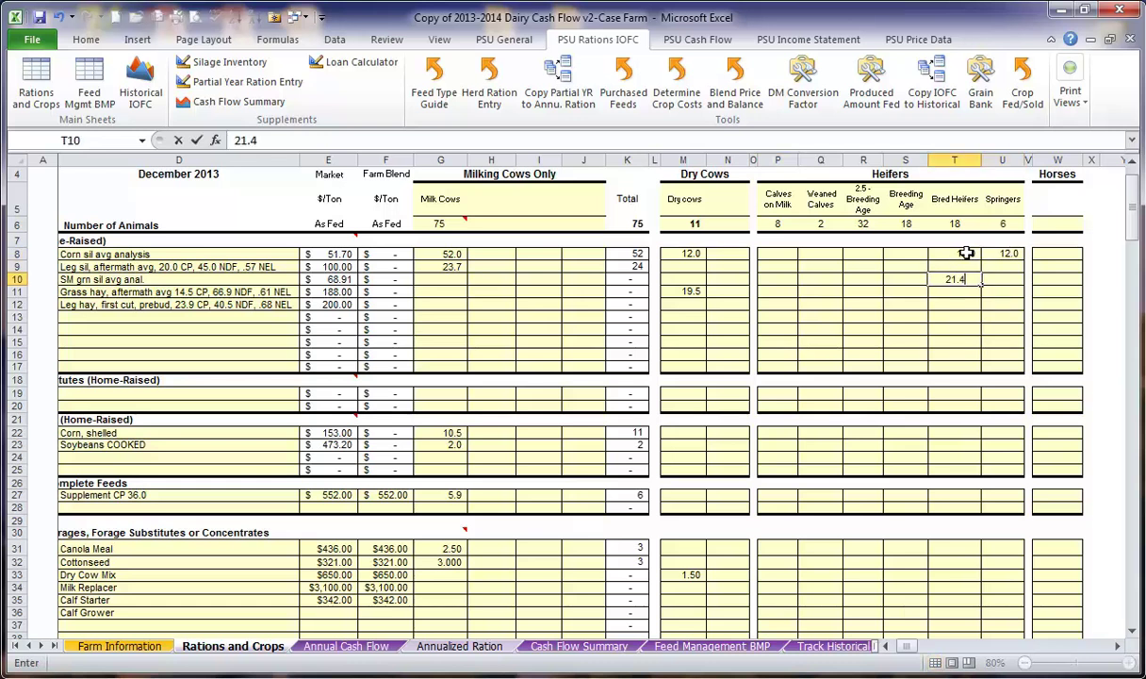
key("Tab")
key("Down")
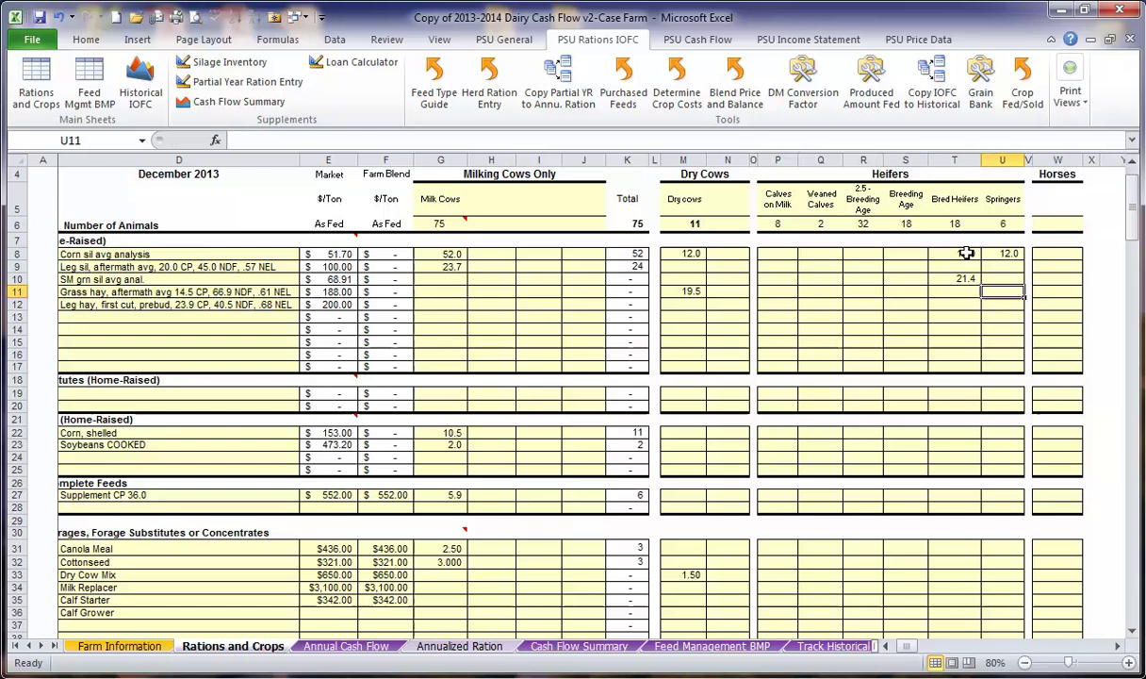
type("19.5")
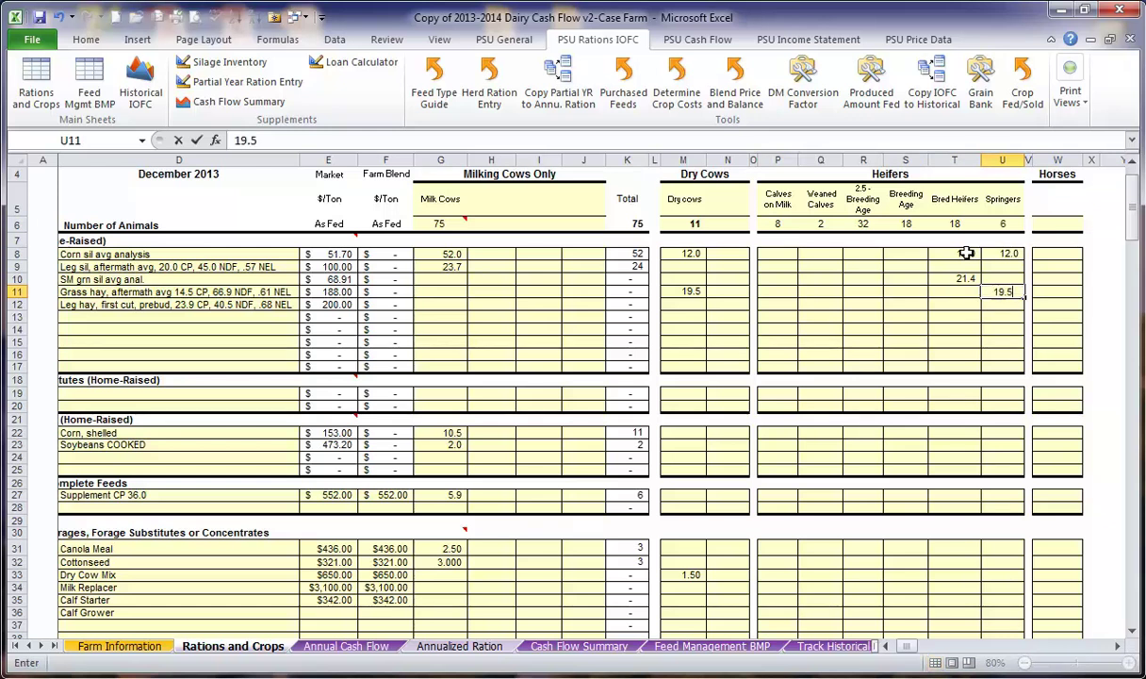
key("Return")
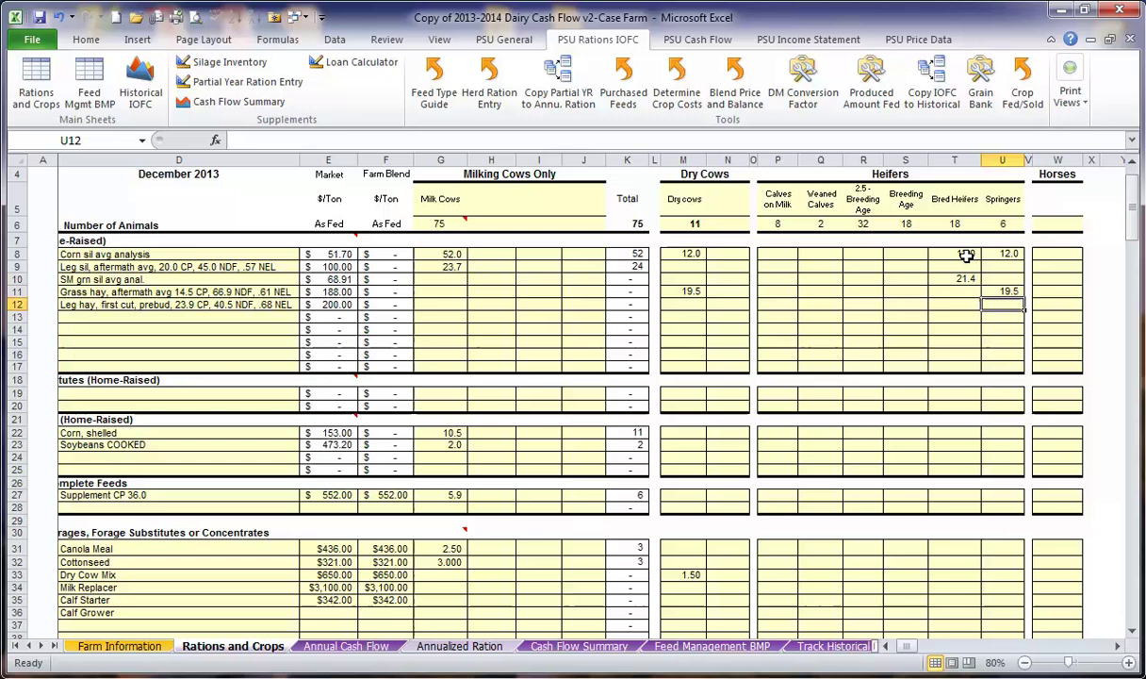
- Enter 8 per head of first-cut legume hay for both the Breeding Age and 2.5 - Breeding Age heifers
key("Left")
key("Left")
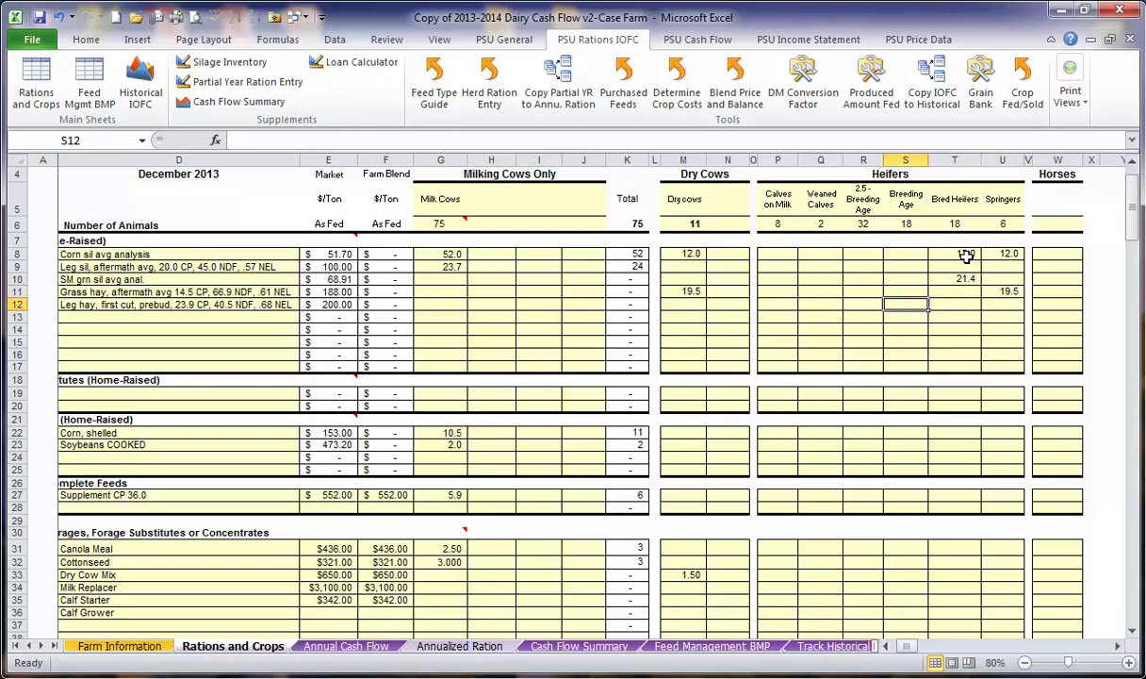
type("8")
key("Left")
type("8")
key("Return")
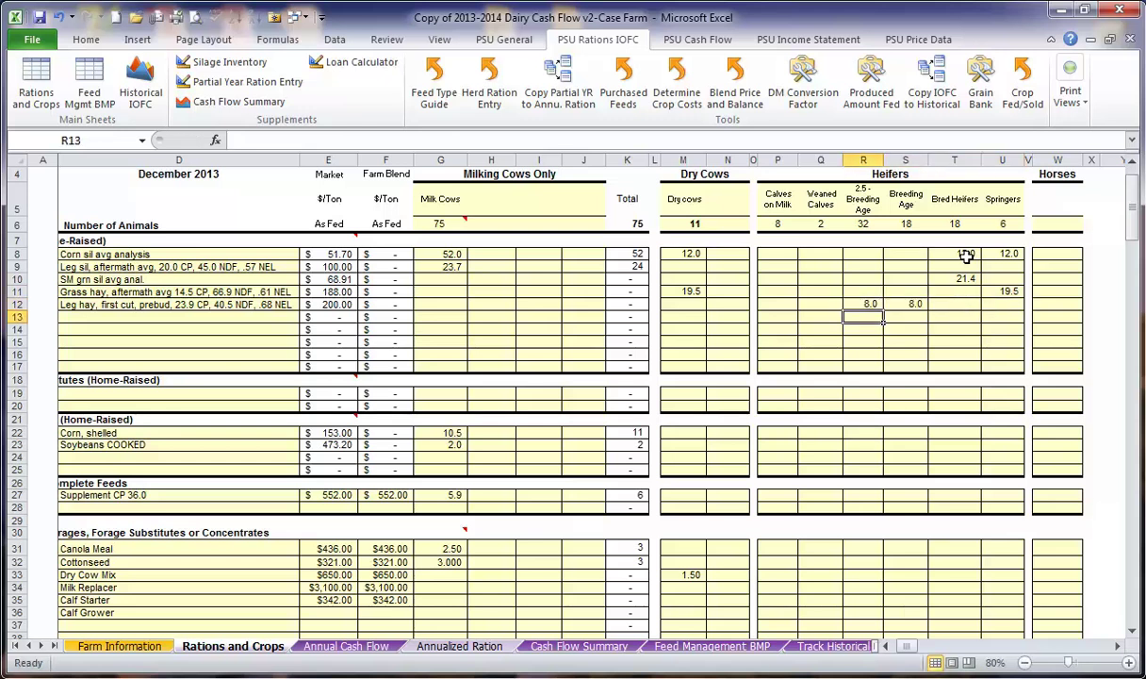
- Enter 1 of Milk Replacer and 2.5 of Calf Starter for Calves on Milk, and 6 of Calf Starter for Weaned Calves
left_click(779, 590)
type("1")
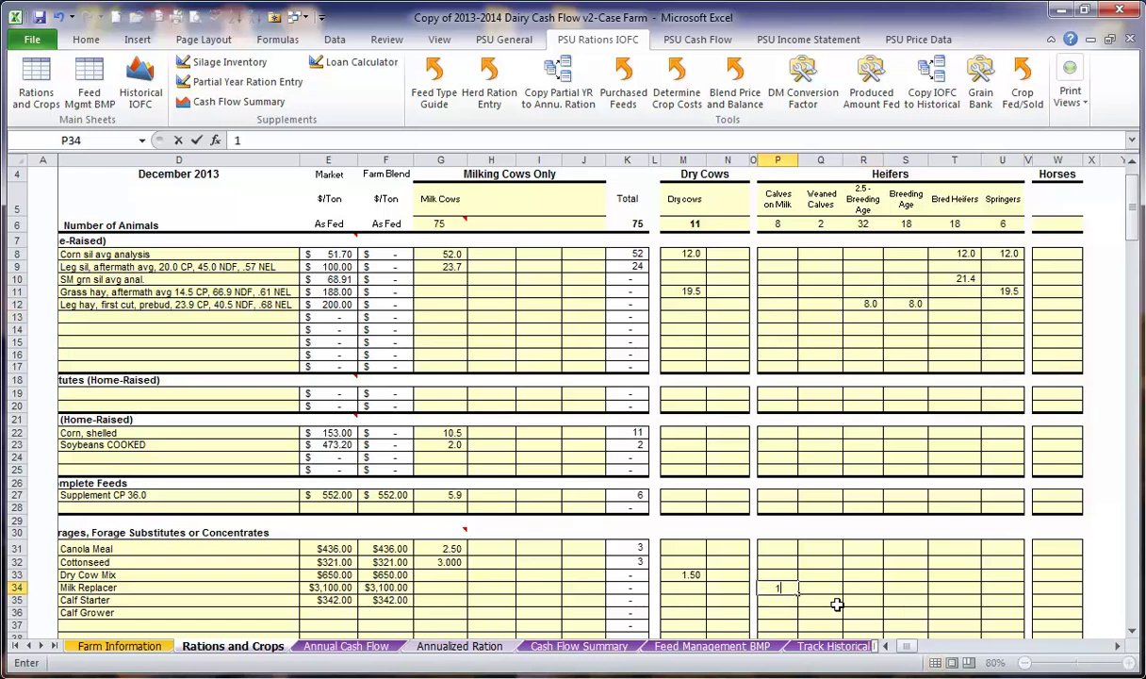
key("Return")
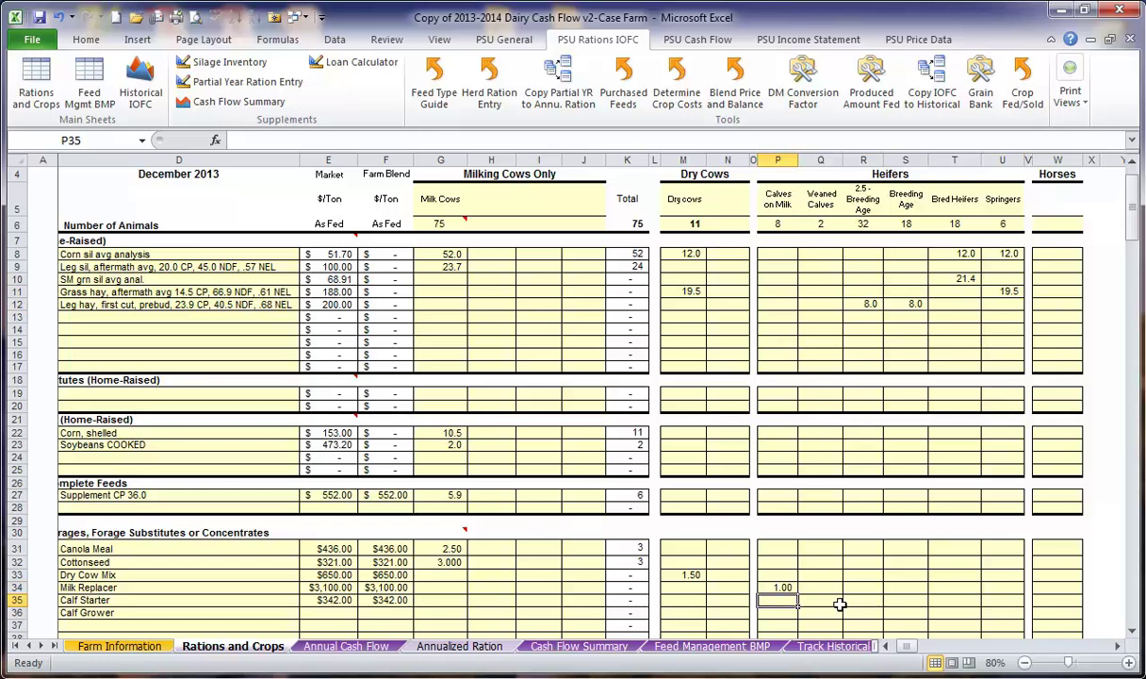
type("2.5")
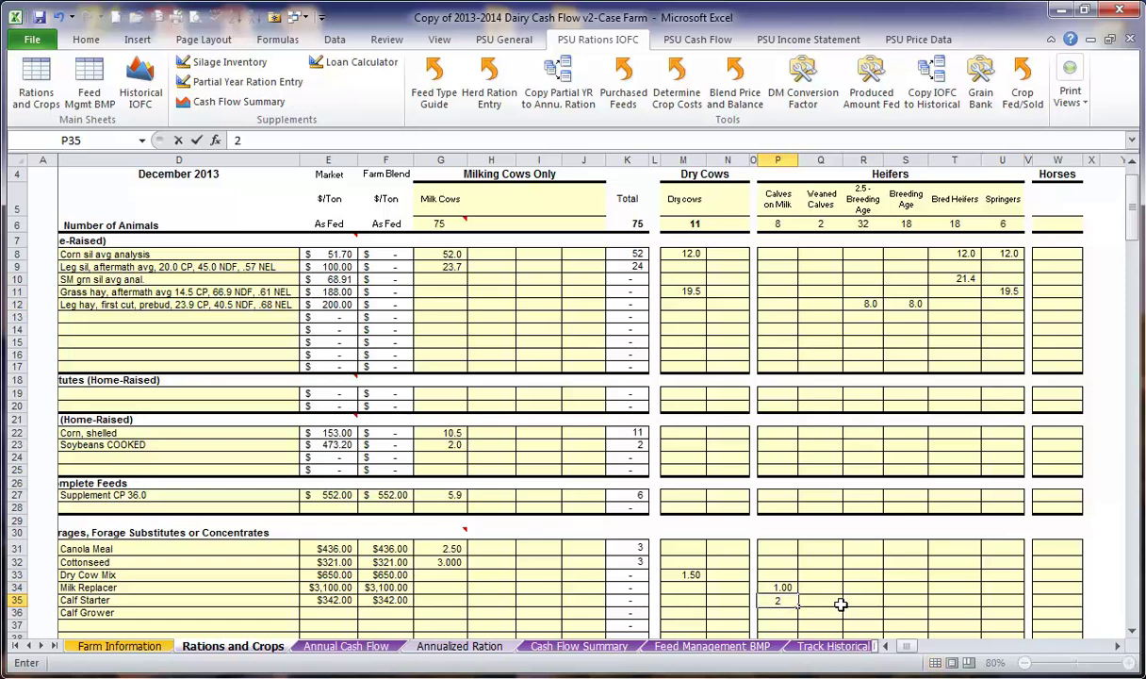
left_click(840, 605)
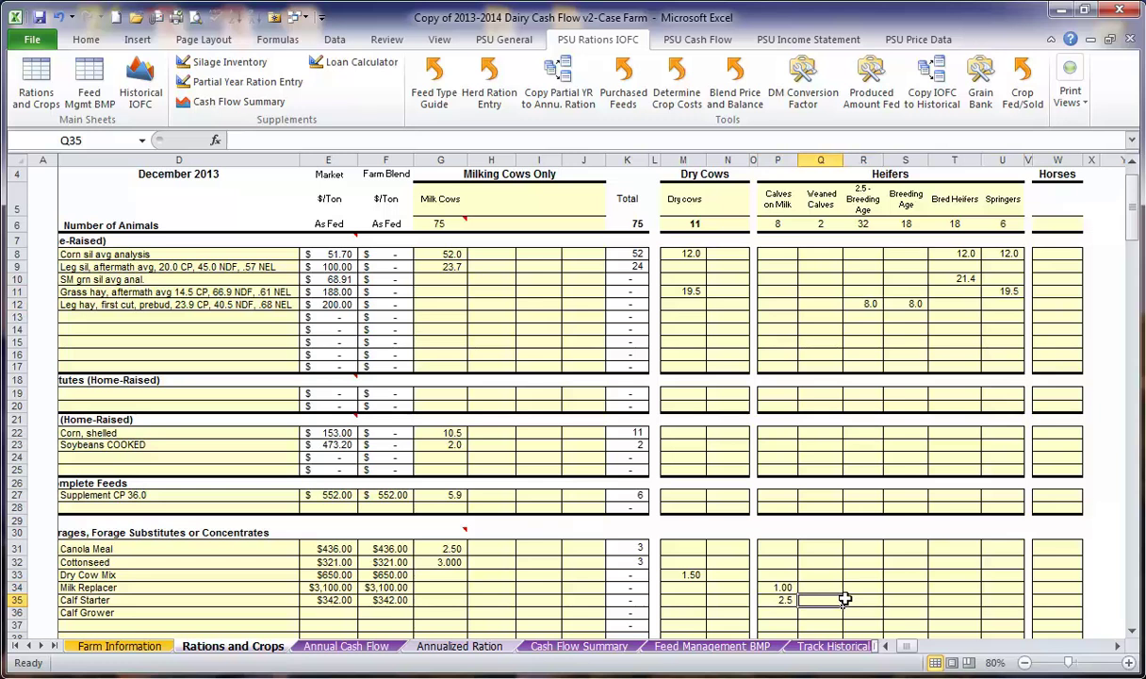
type("6")
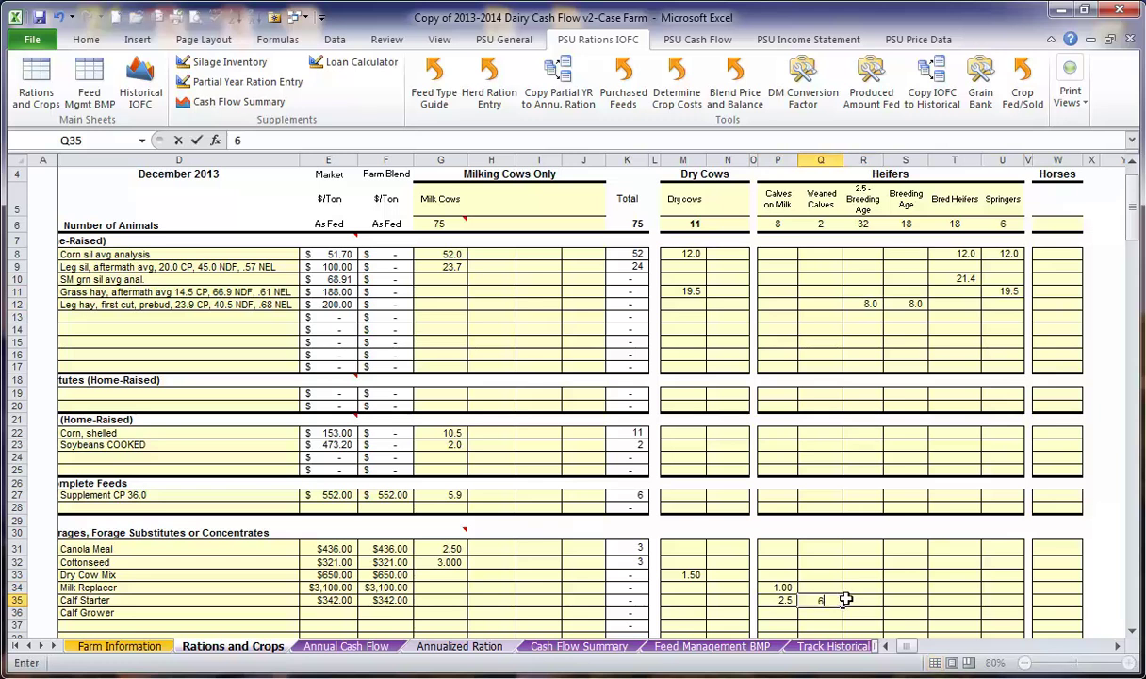
key("Tab")
- Enter 4 per head of Calf Grower for both the 2.5 - Breeding Age and Breeding Age heifers
key("Down")
type("4")
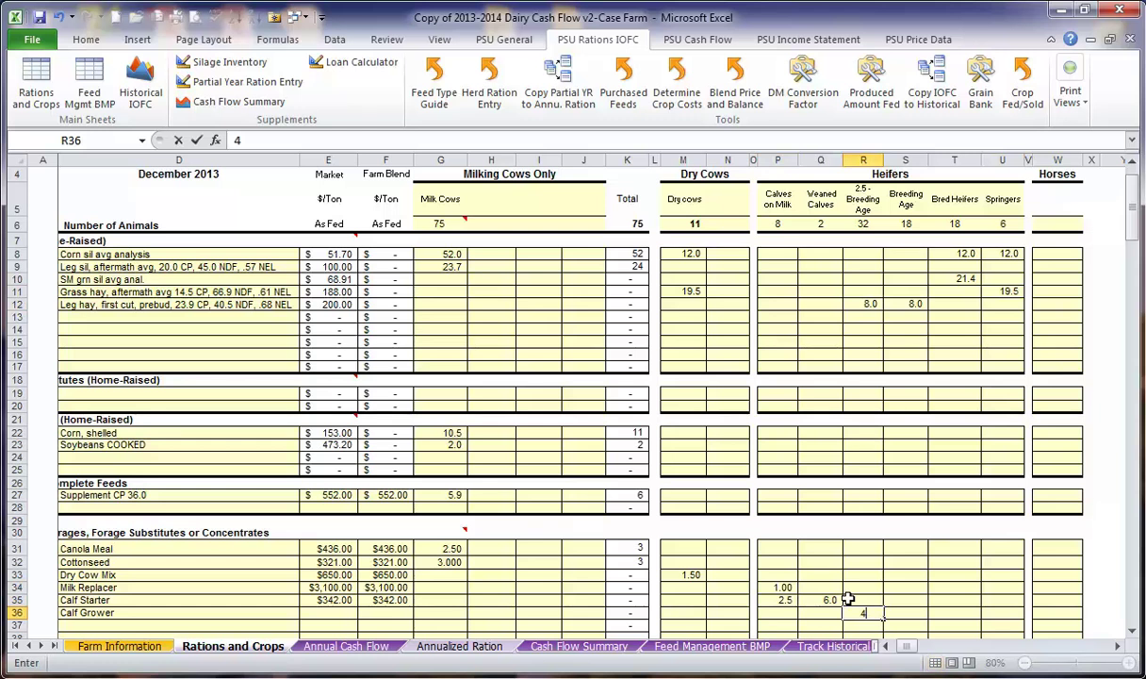
key("Tab")
type("4")
key("Tab")
- Enter 1.5 per head of Dry Cow Mix for the Springers
key("Up")
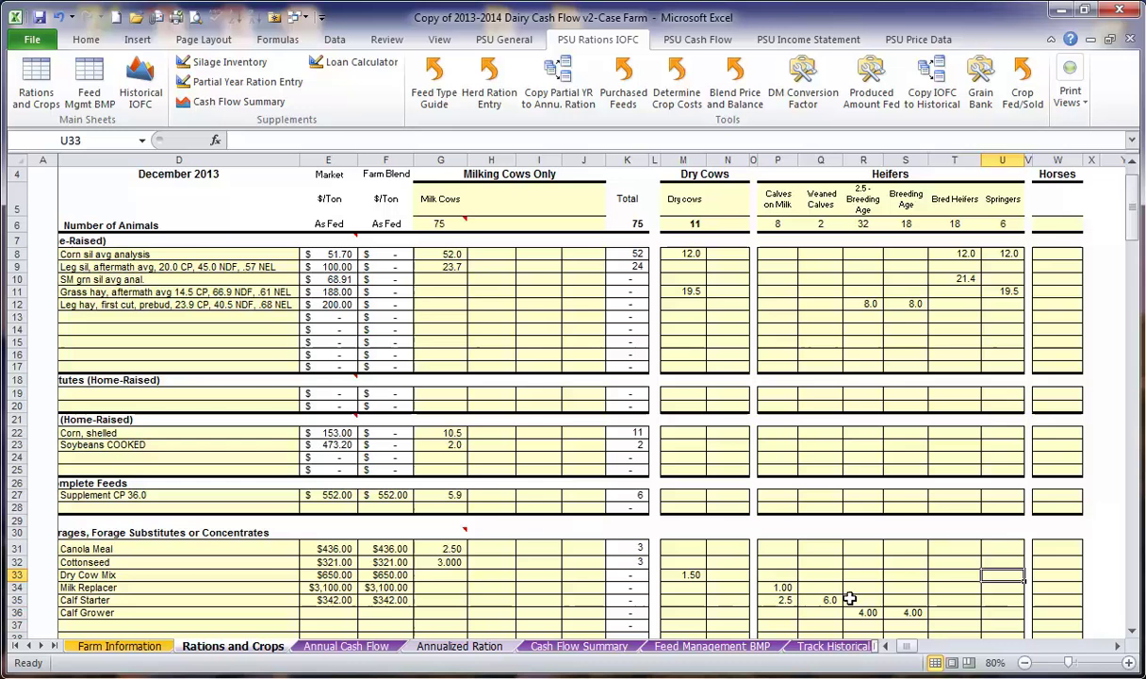
key("Right")
key("Up")
key("Up")
type("1.5")
key("Return")
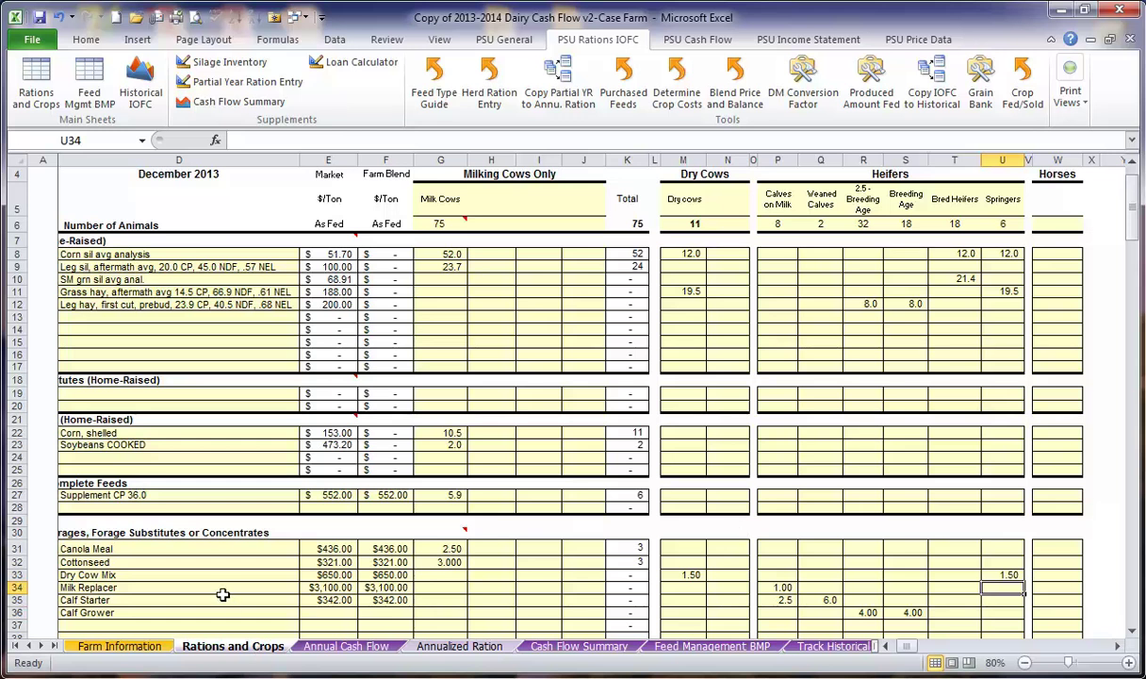
scroll(223, 594, "down", 1)
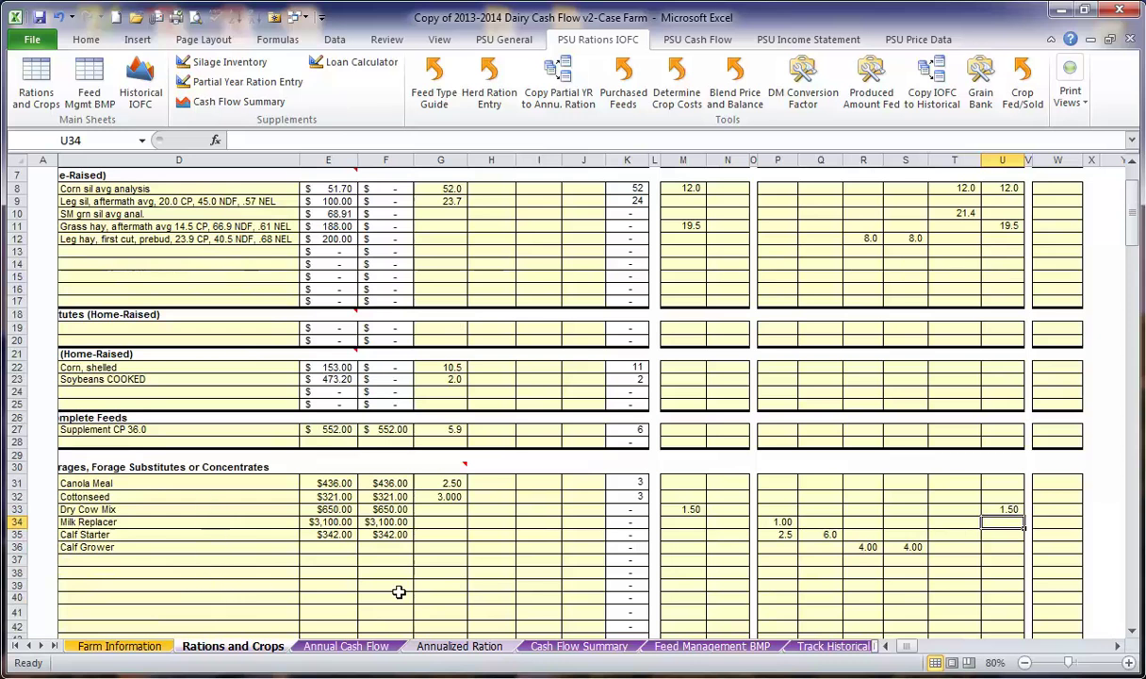
scroll(535, 527, "up", 2)
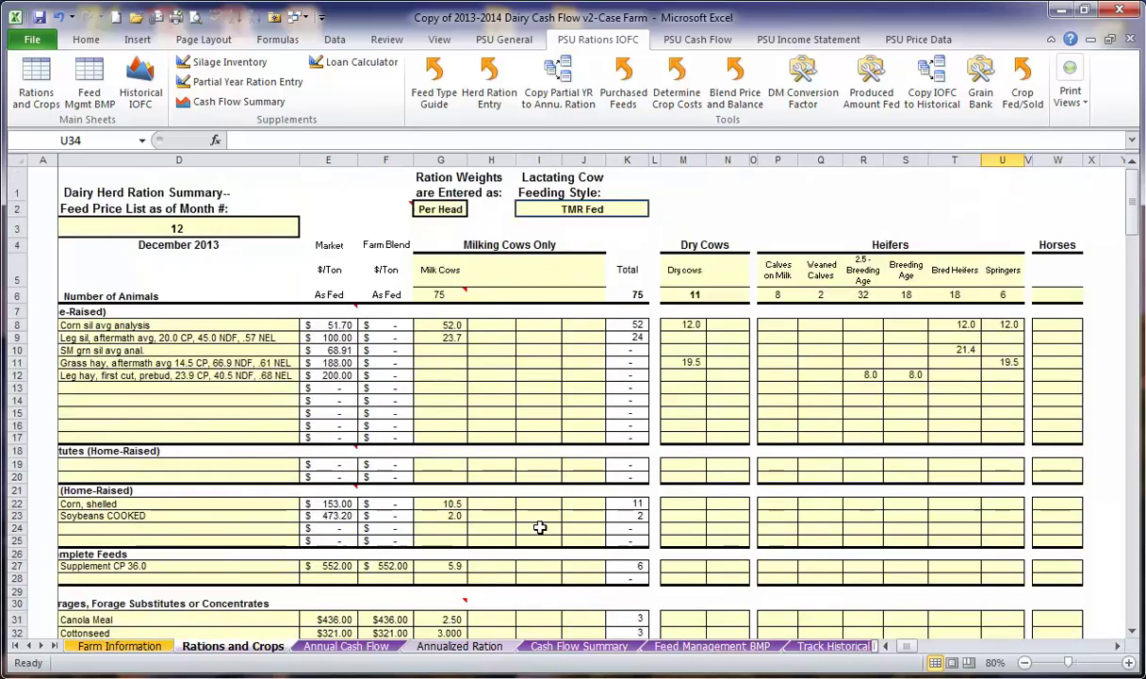